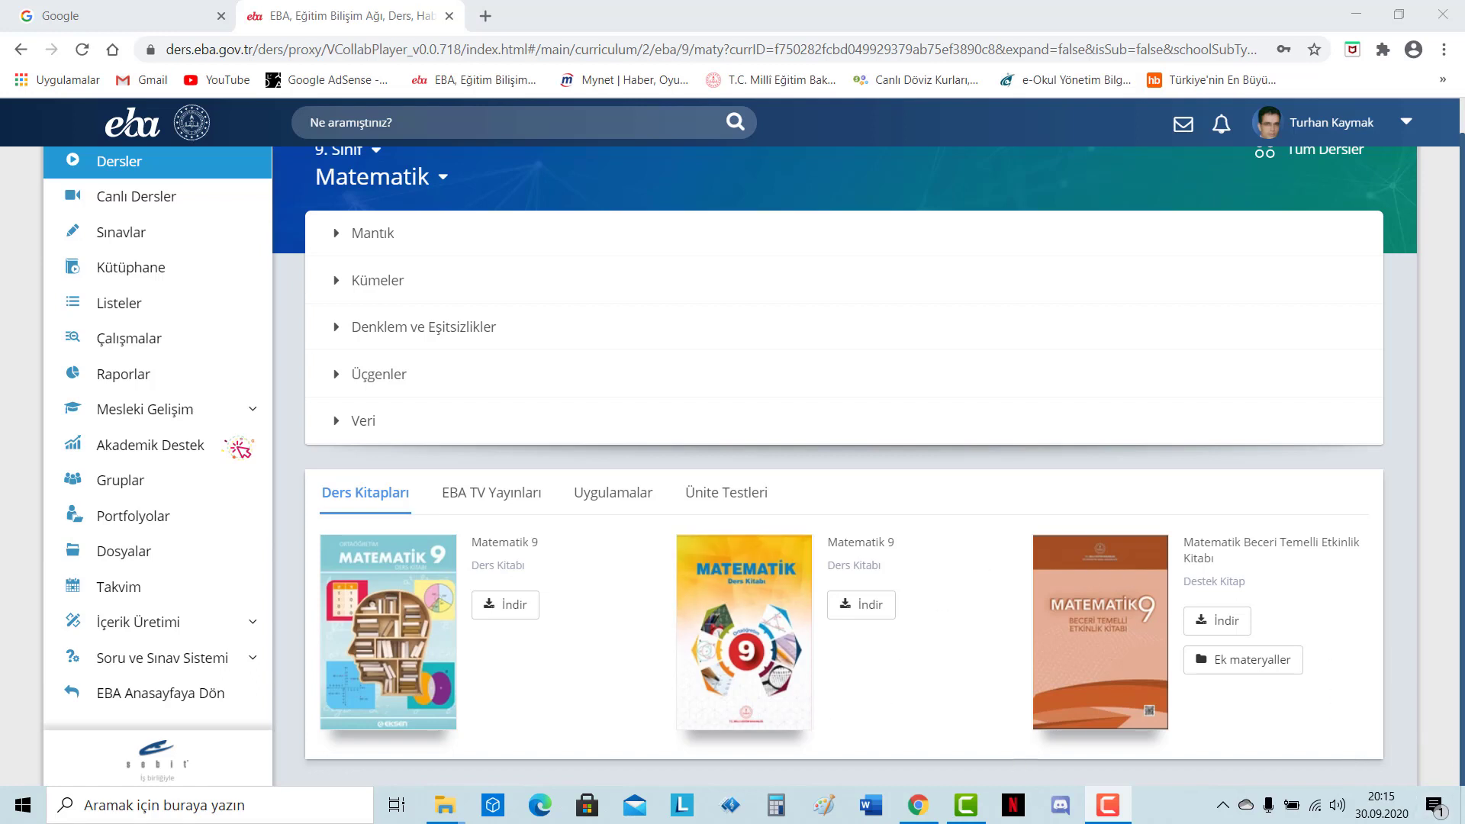
Step: Expand Soru ve Sınav Sistemi in the sidebar and go to Sorular, showing Sorularım
{"action": "left_click", "coordinate": [145, 409]}
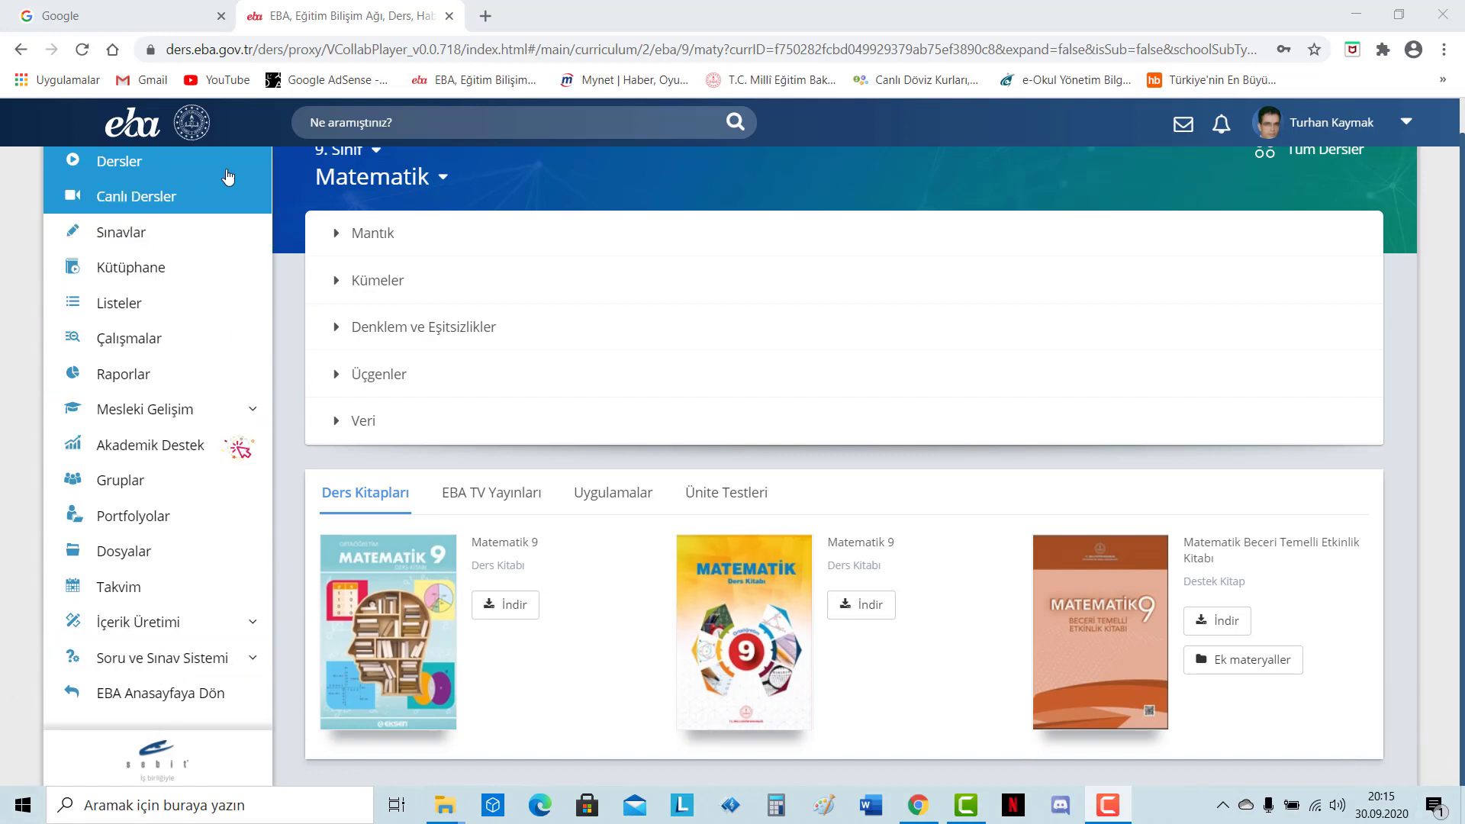
{"action": "scroll", "coordinate": [137, 427], "scroll_direction": "up", "scroll_amount": 2}
{"action": "scroll", "coordinate": [153, 381], "scroll_direction": "down", "scroll_amount": 2}
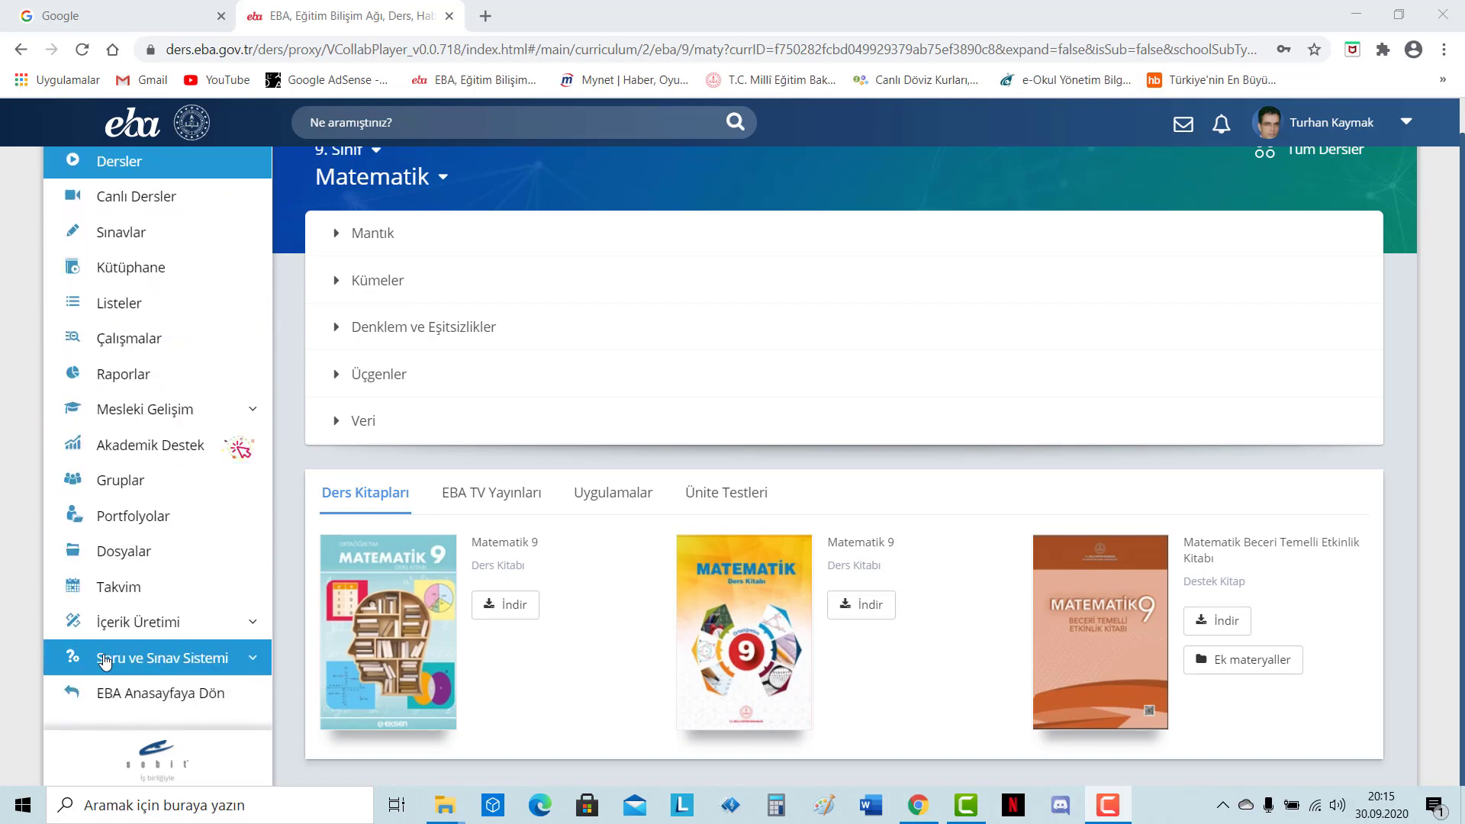
{"action": "left_click", "coordinate": [253, 665]}
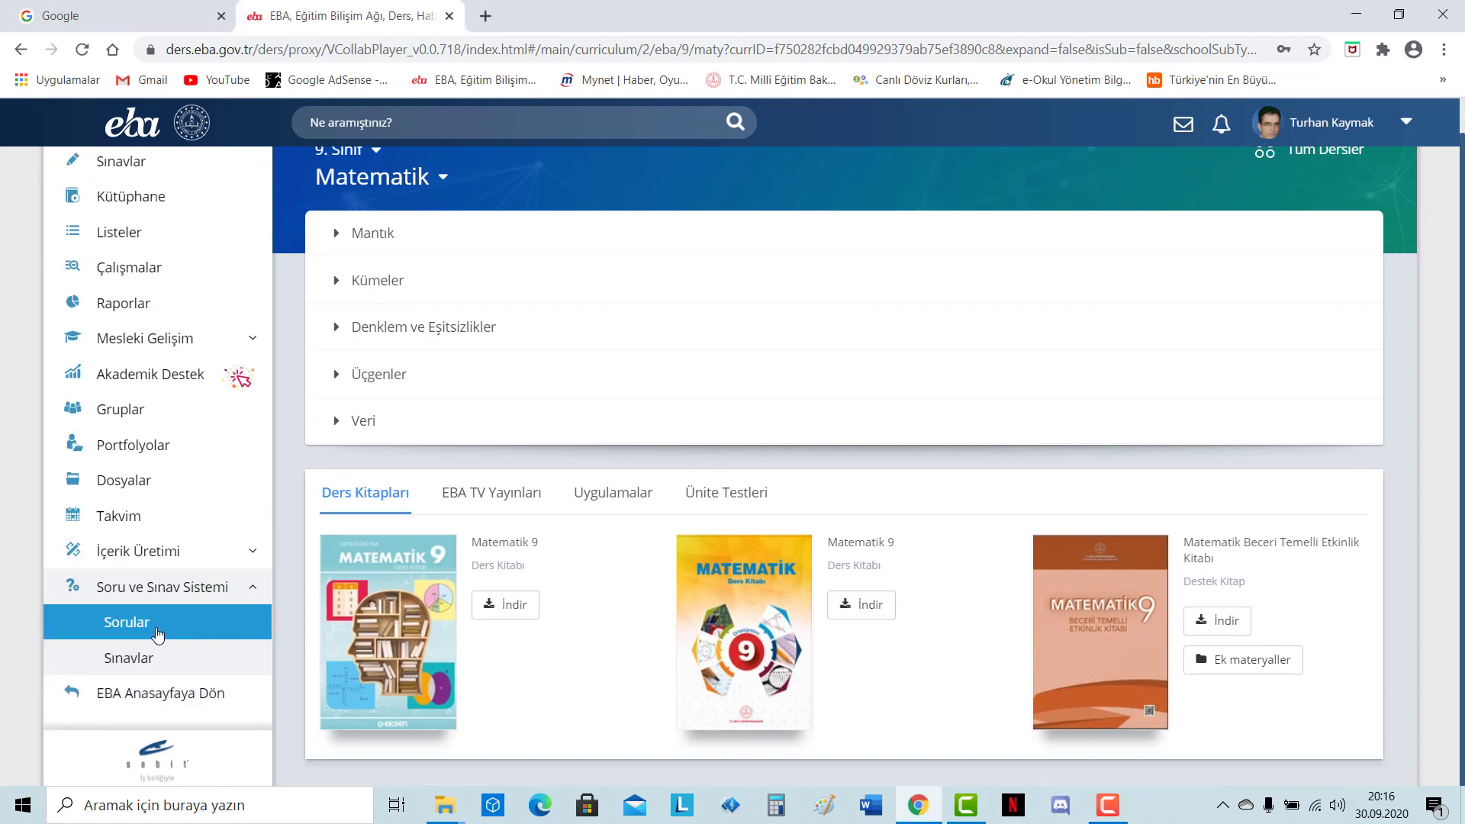
{"action": "left_click", "coordinate": [153, 634]}
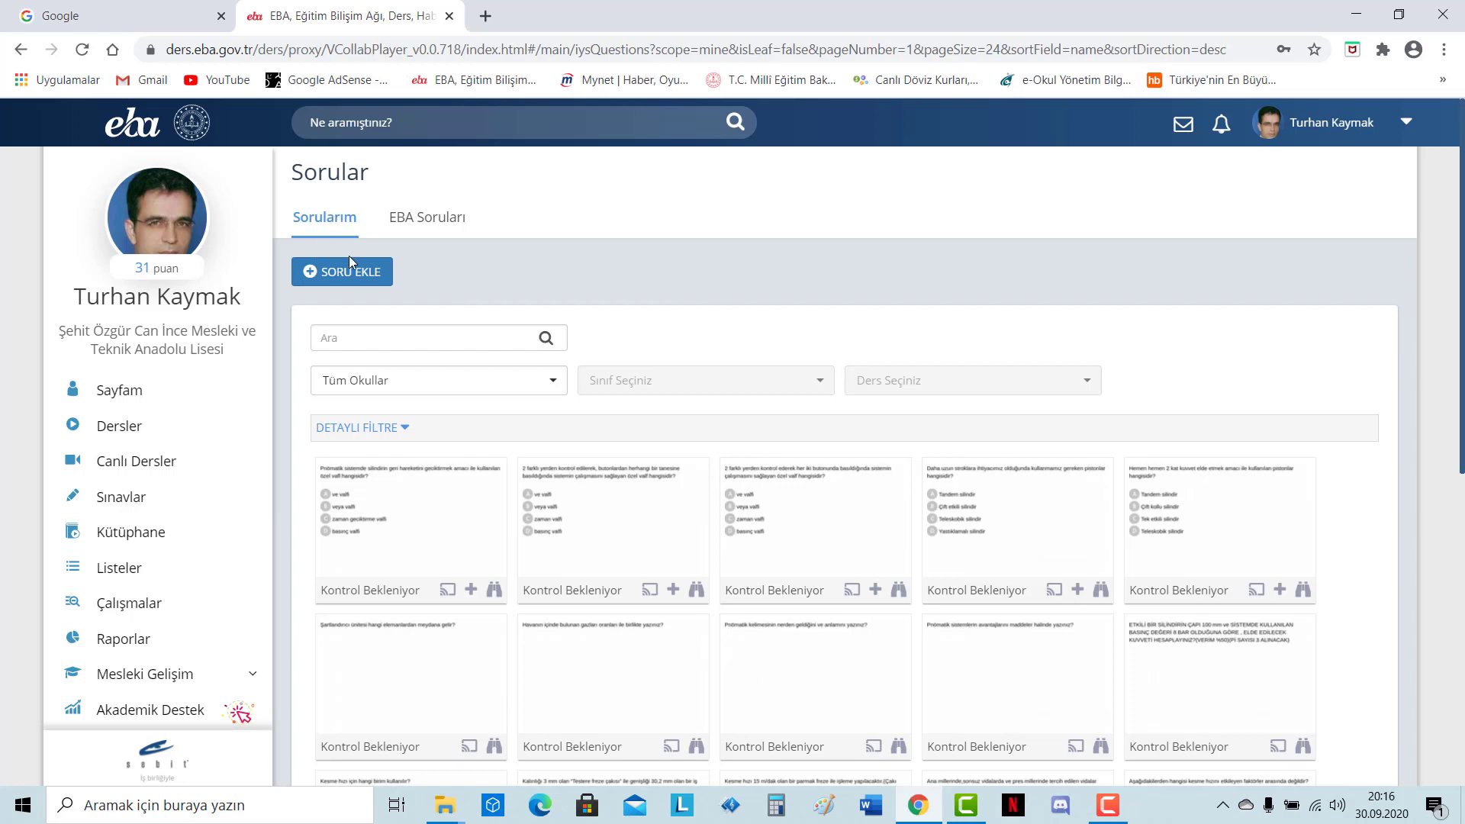
{"action": "left_click", "coordinate": [420, 223]}
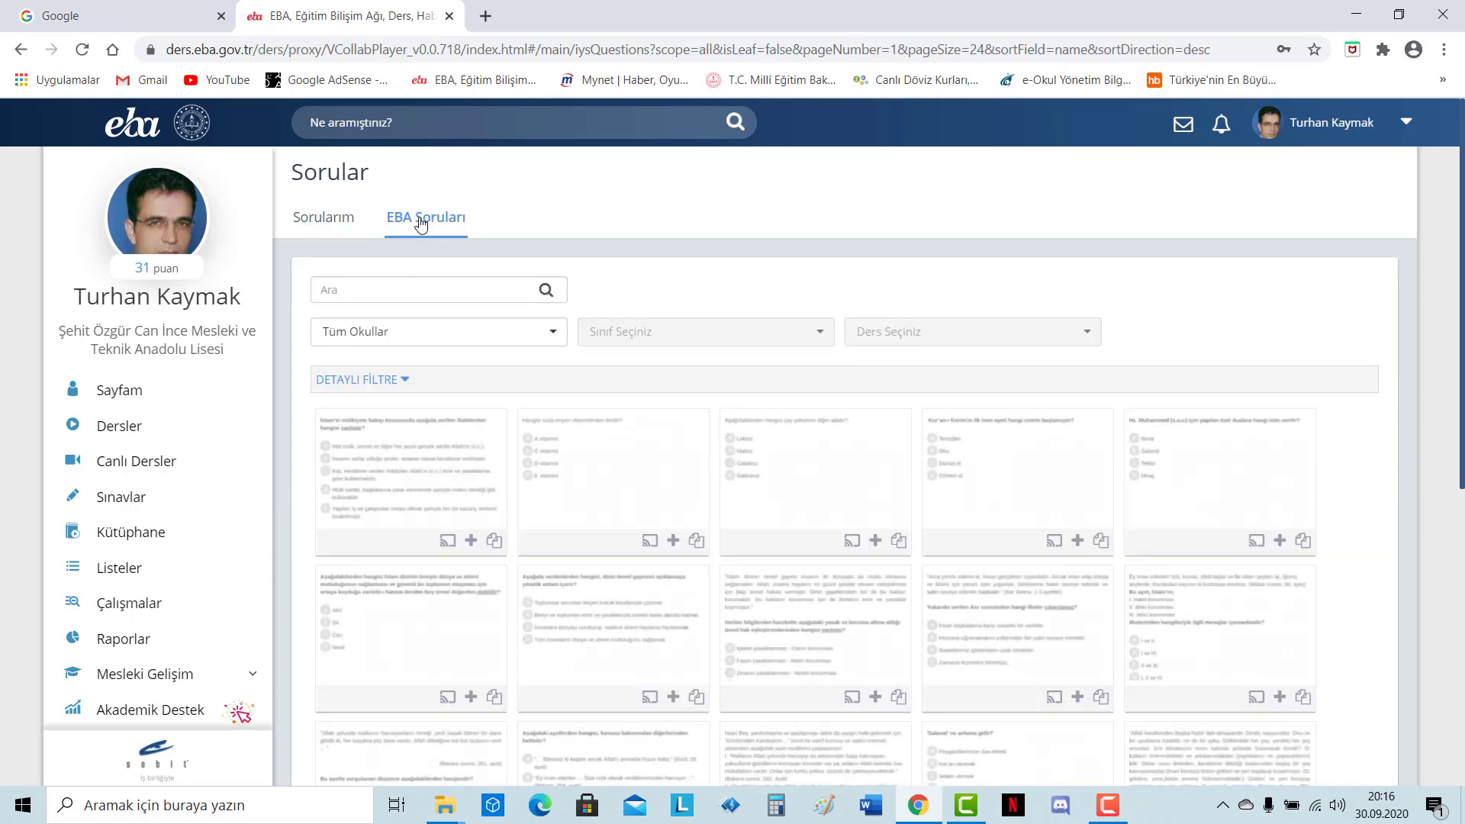
{"action": "left_click", "coordinate": [326, 226]}
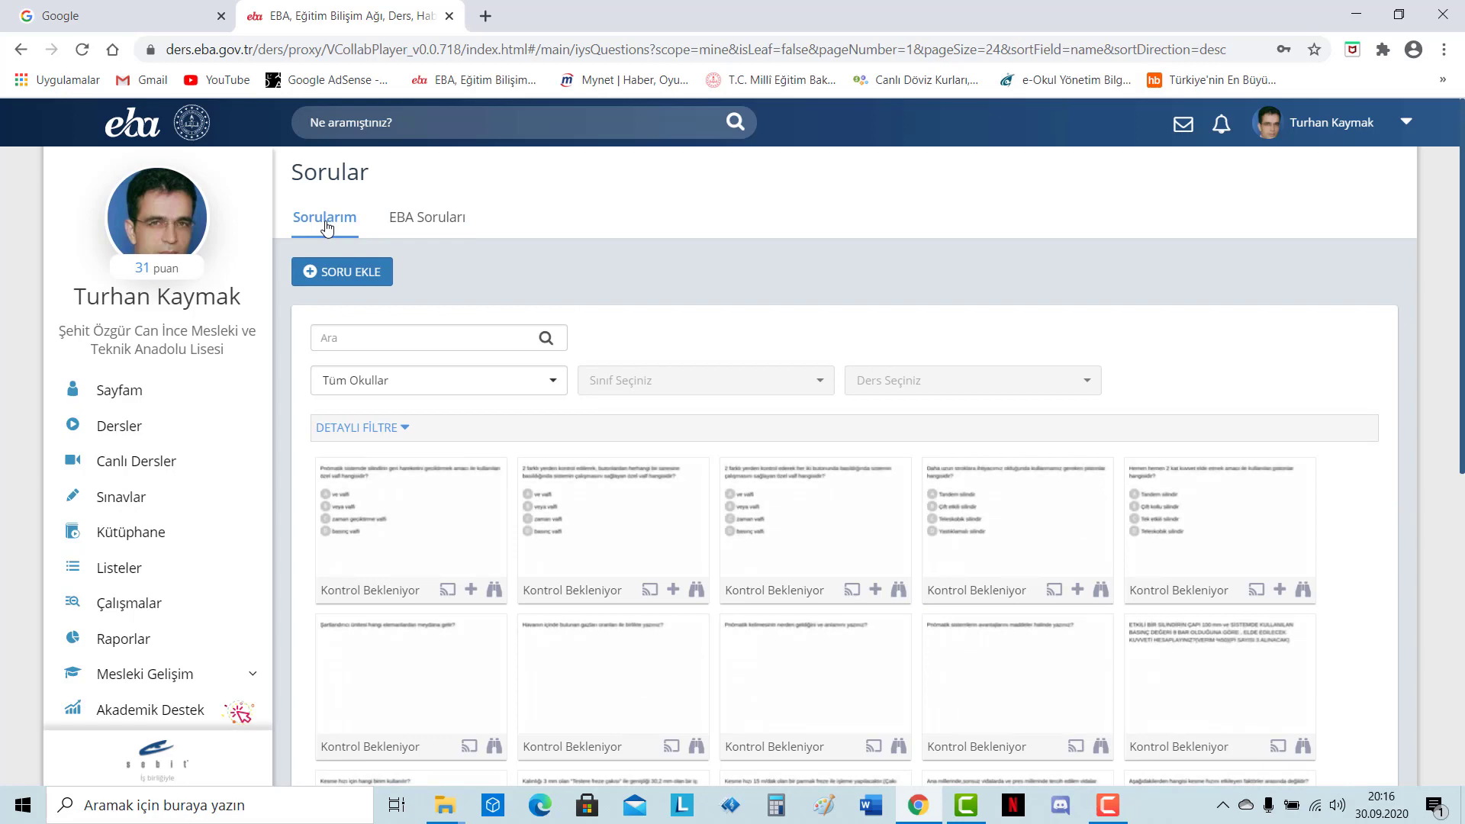
{"action": "scroll", "coordinate": [503, 401], "scroll_direction": "down", "scroll_amount": 6}
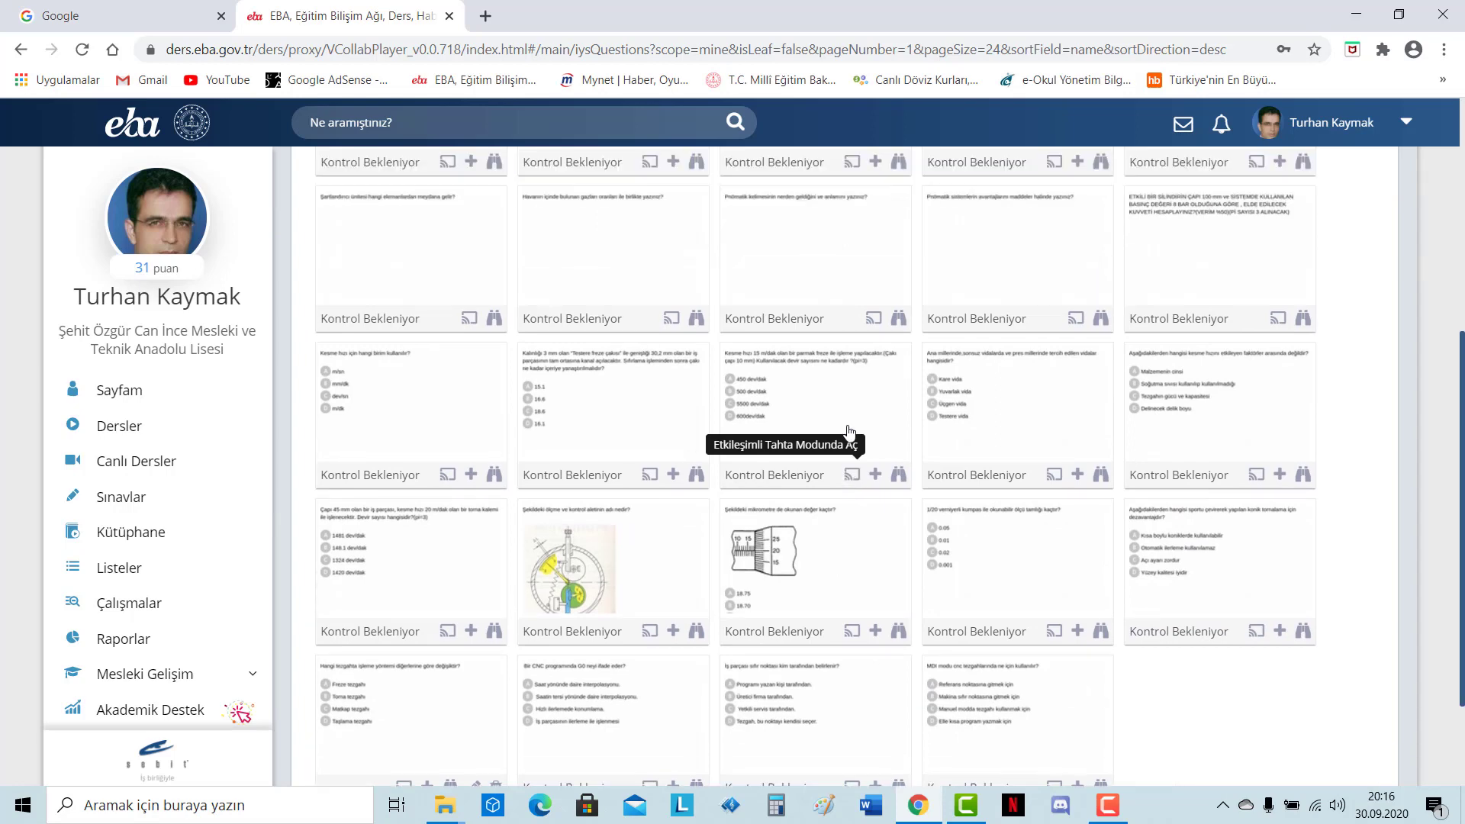
{"action": "scroll", "coordinate": [849, 433], "scroll_direction": "up", "scroll_amount": 3}
{"action": "scroll", "coordinate": [714, 396], "scroll_direction": "up", "scroll_amount": 2}
{"action": "scroll", "coordinate": [714, 395], "scroll_direction": "up", "scroll_amount": 2}
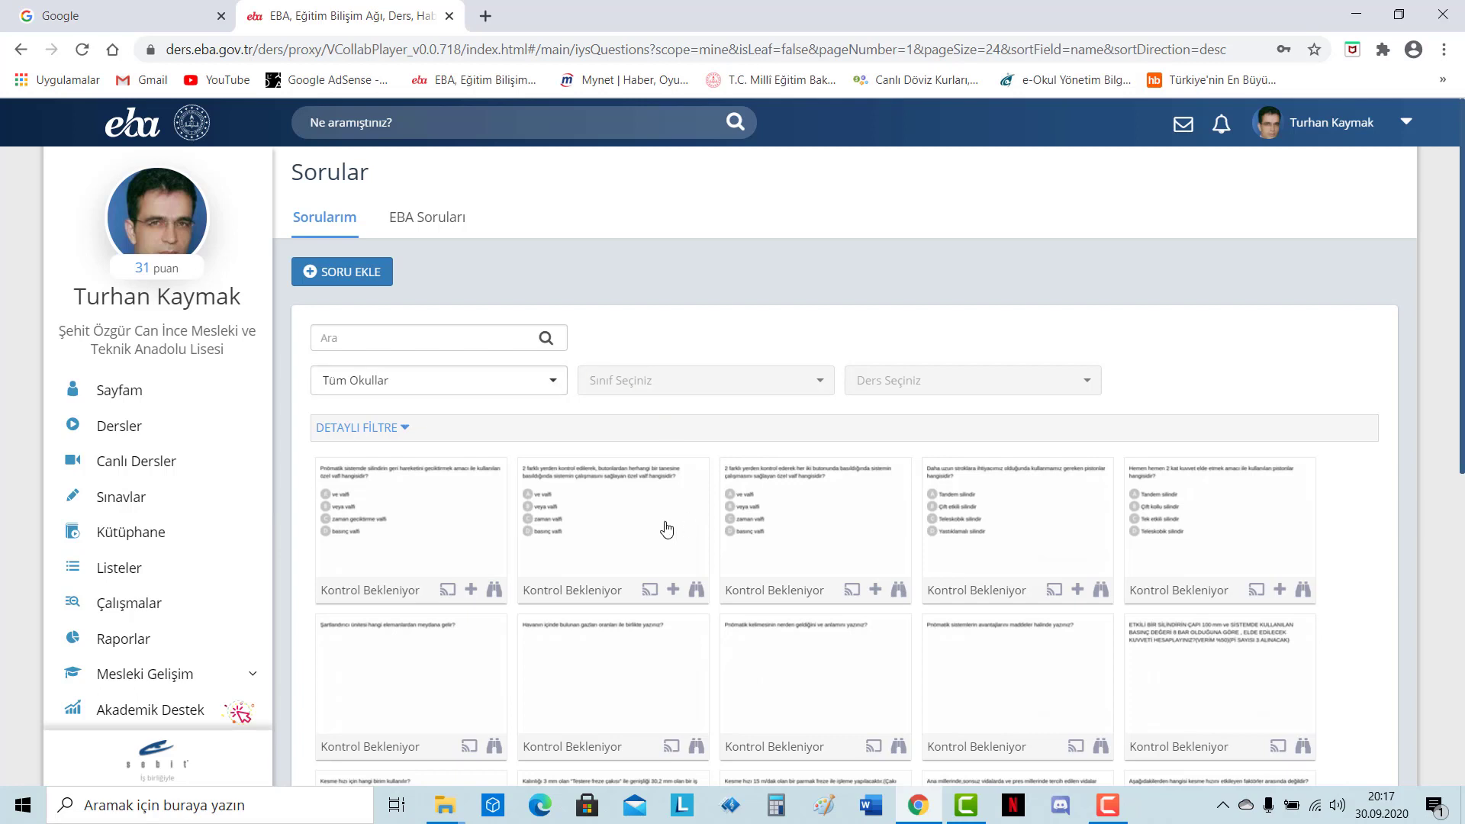
Step: Add a new Çoktan Seçmeli question, keep the Standart variant, and continue to the editor
{"action": "left_click", "coordinate": [351, 275]}
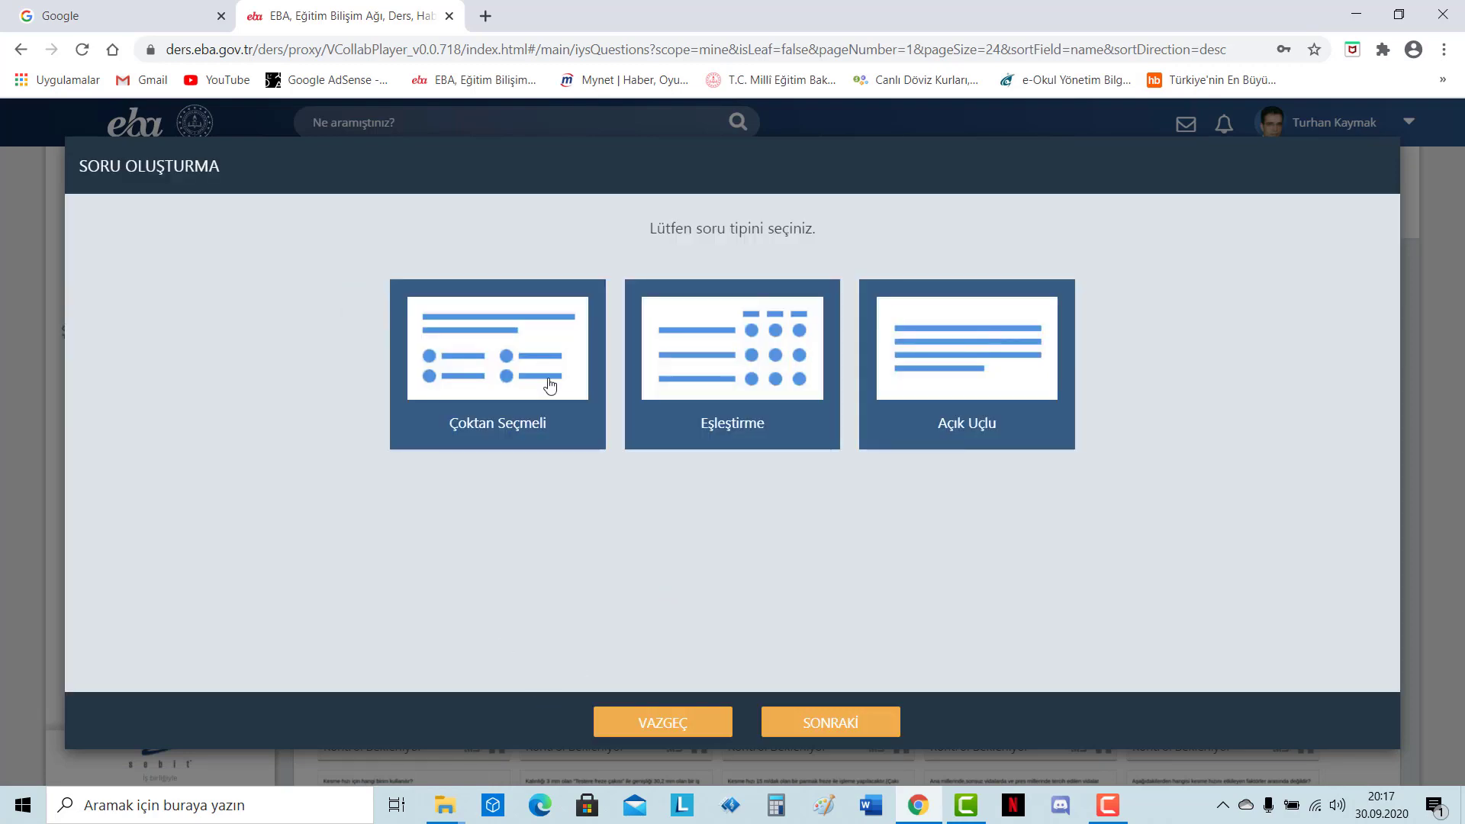
{"action": "left_click", "coordinate": [495, 340]}
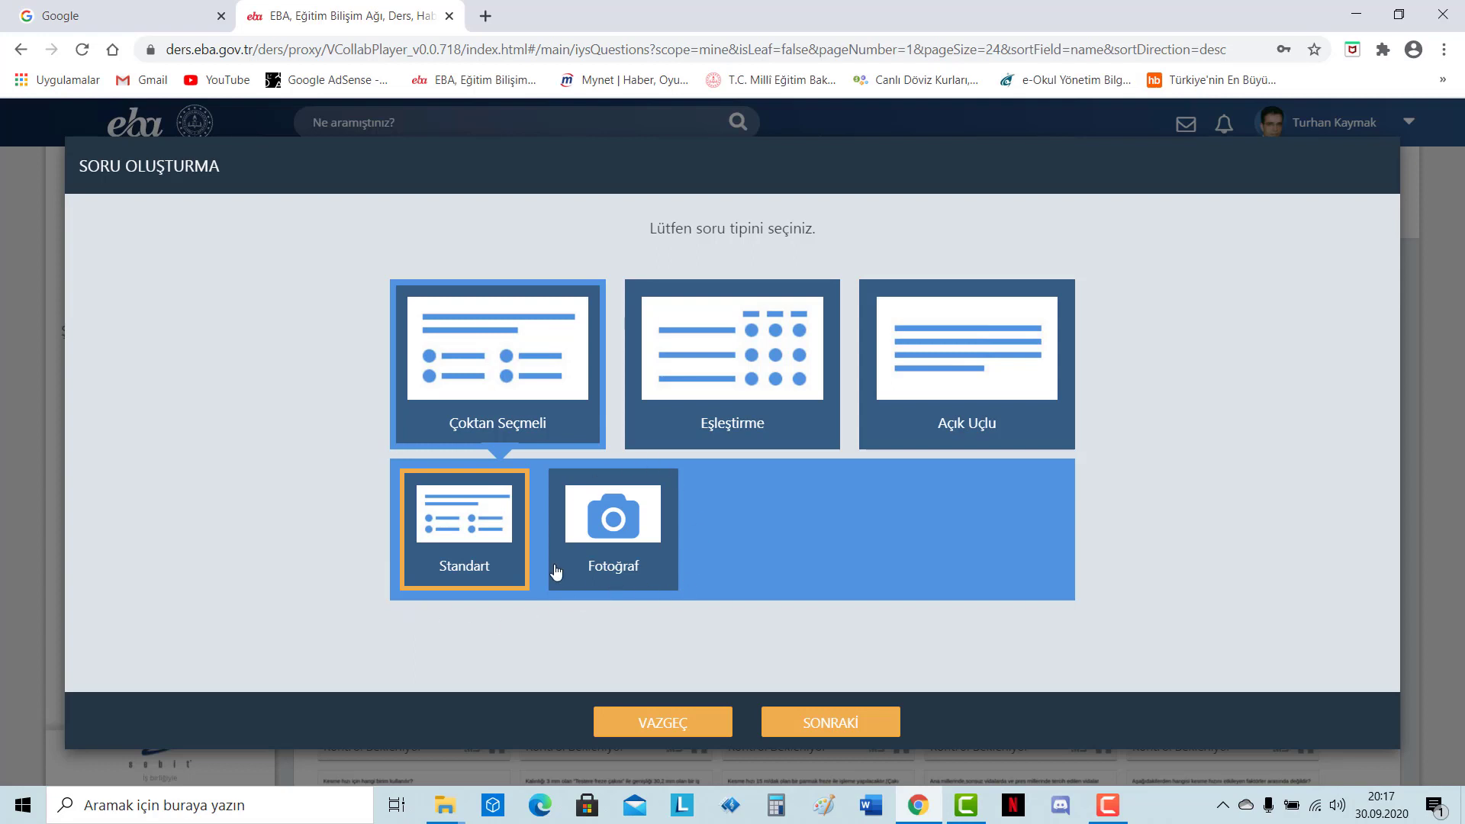
{"action": "left_click", "coordinate": [605, 532]}
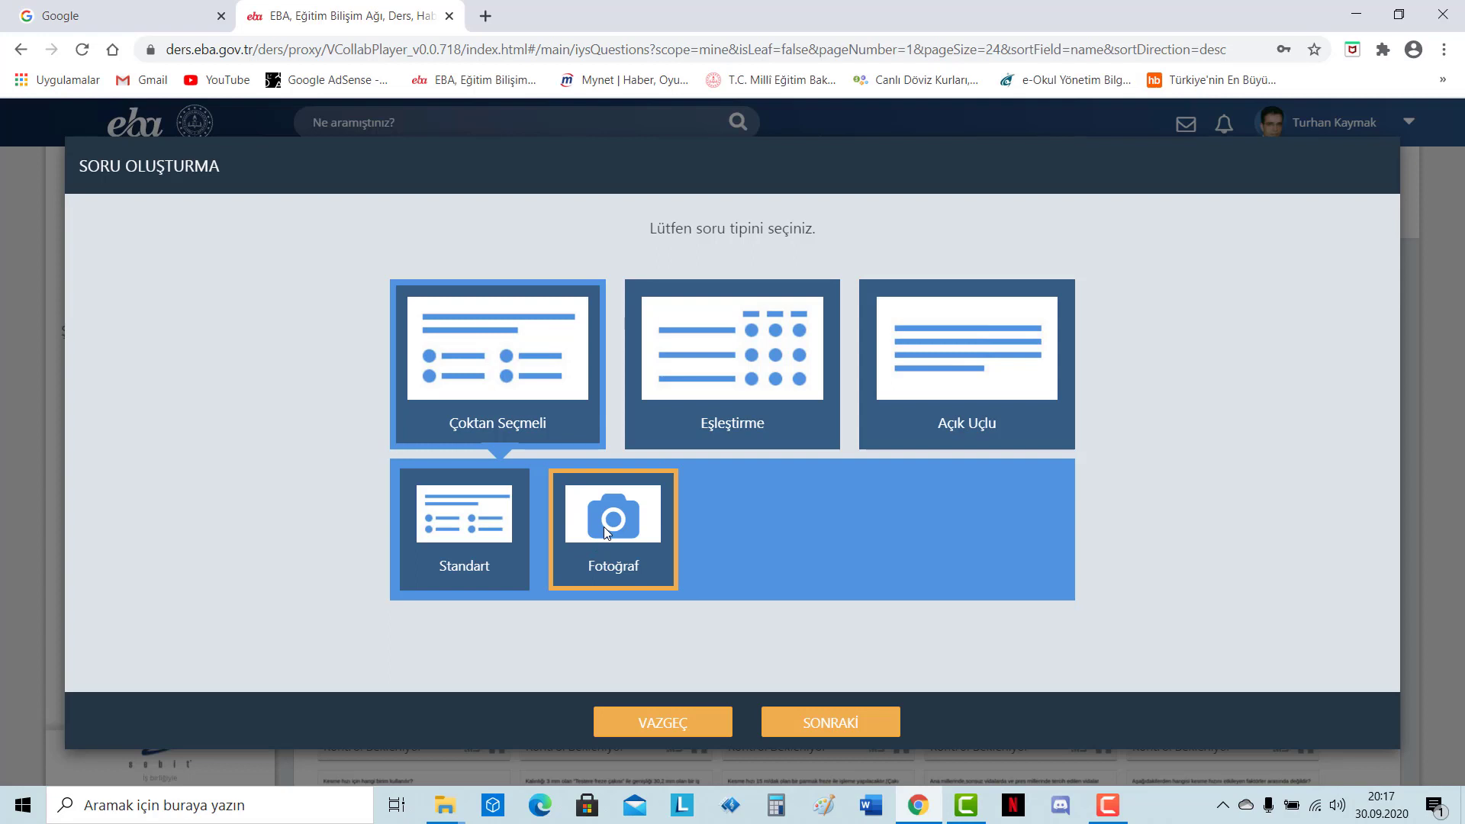
{"action": "left_click", "coordinate": [461, 511]}
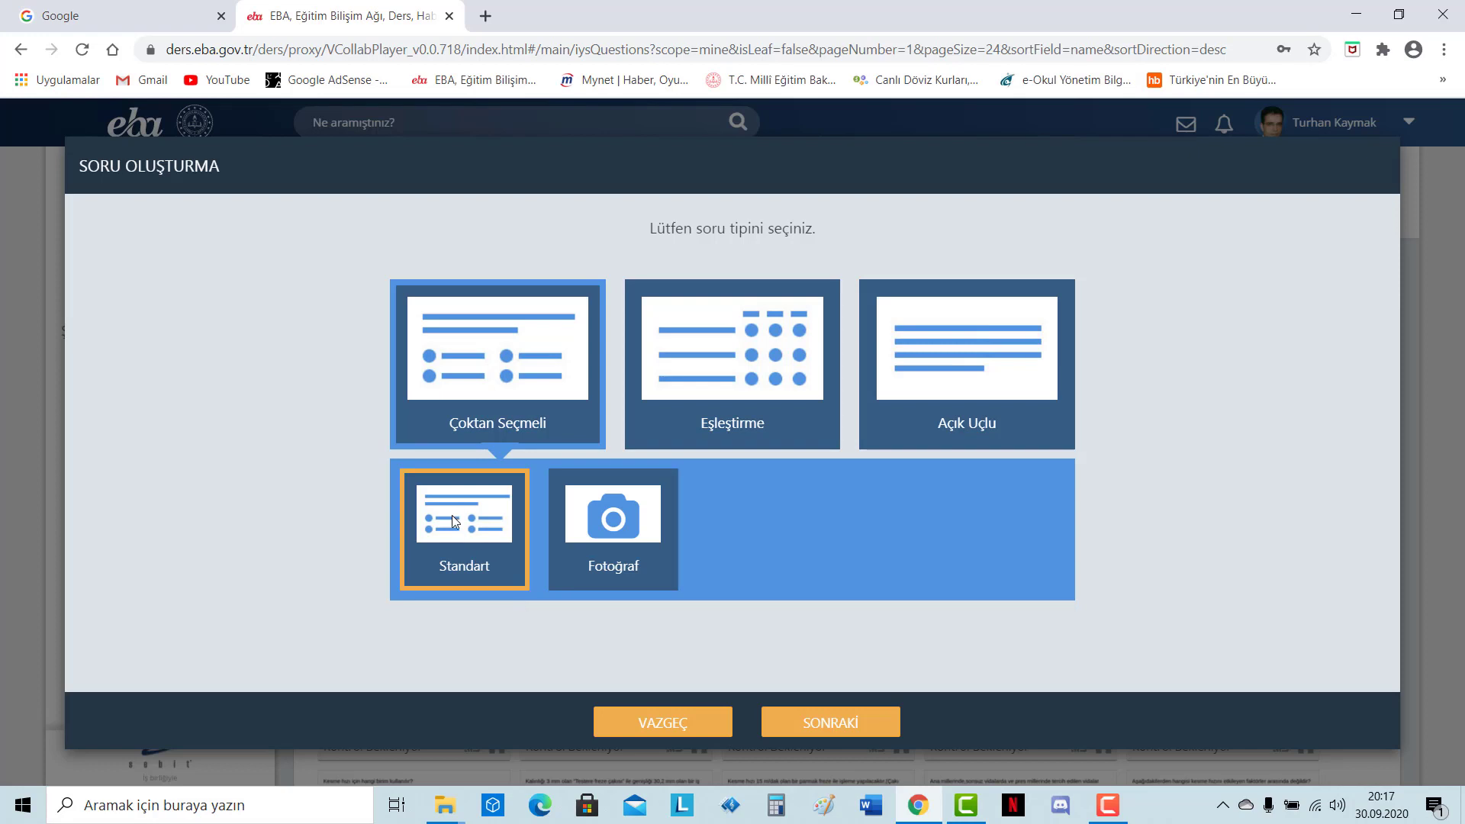
{"action": "left_click", "coordinate": [848, 724]}
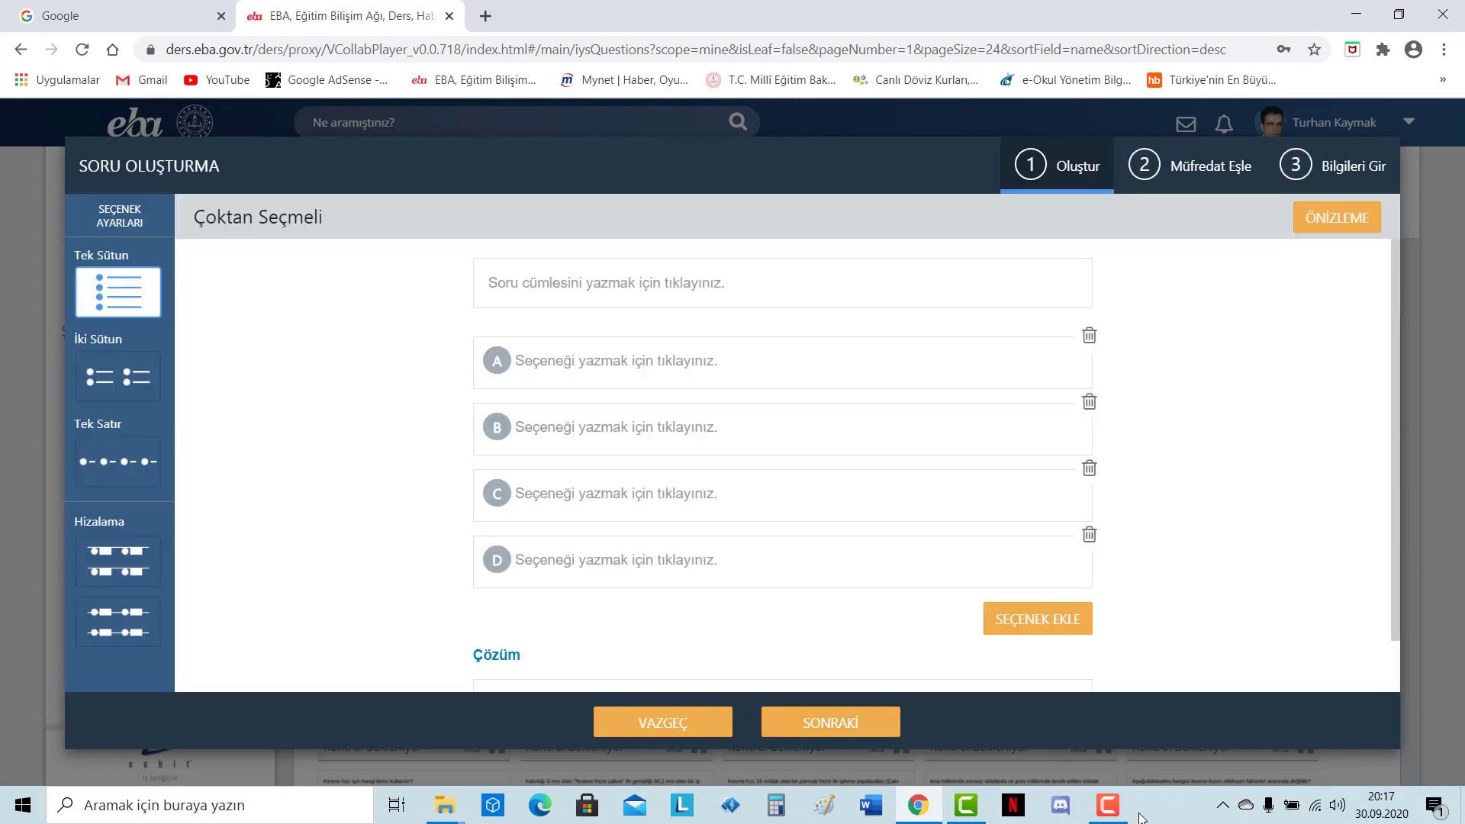
Step: Enter '1/20 mm lik kumpasların hassasiyet değeri ne kadardır?' as the question sentence, fixing the typo
{"action": "left_click", "coordinate": [521, 288]}
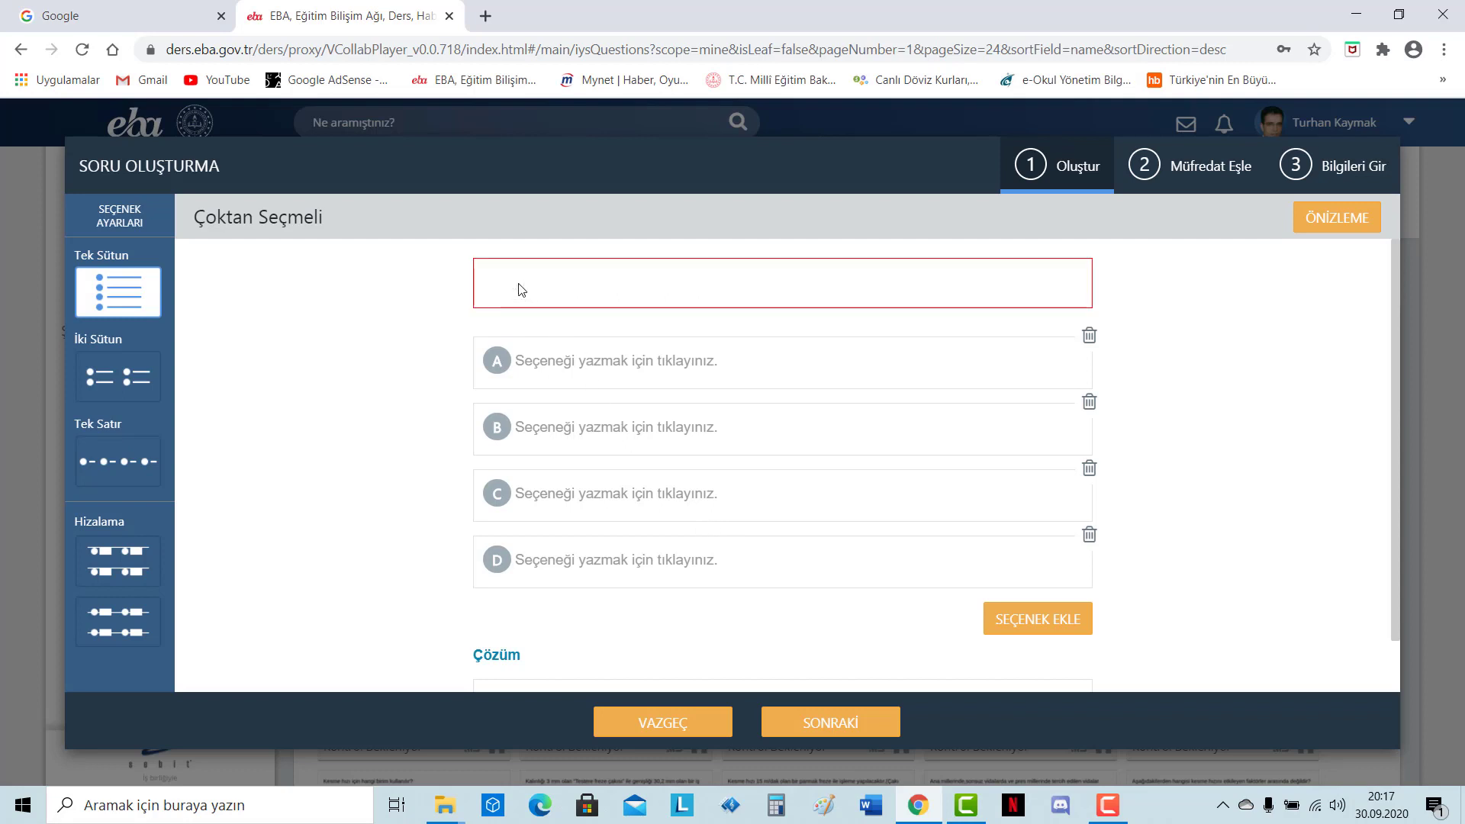
{"action": "left_click", "coordinate": [523, 292]}
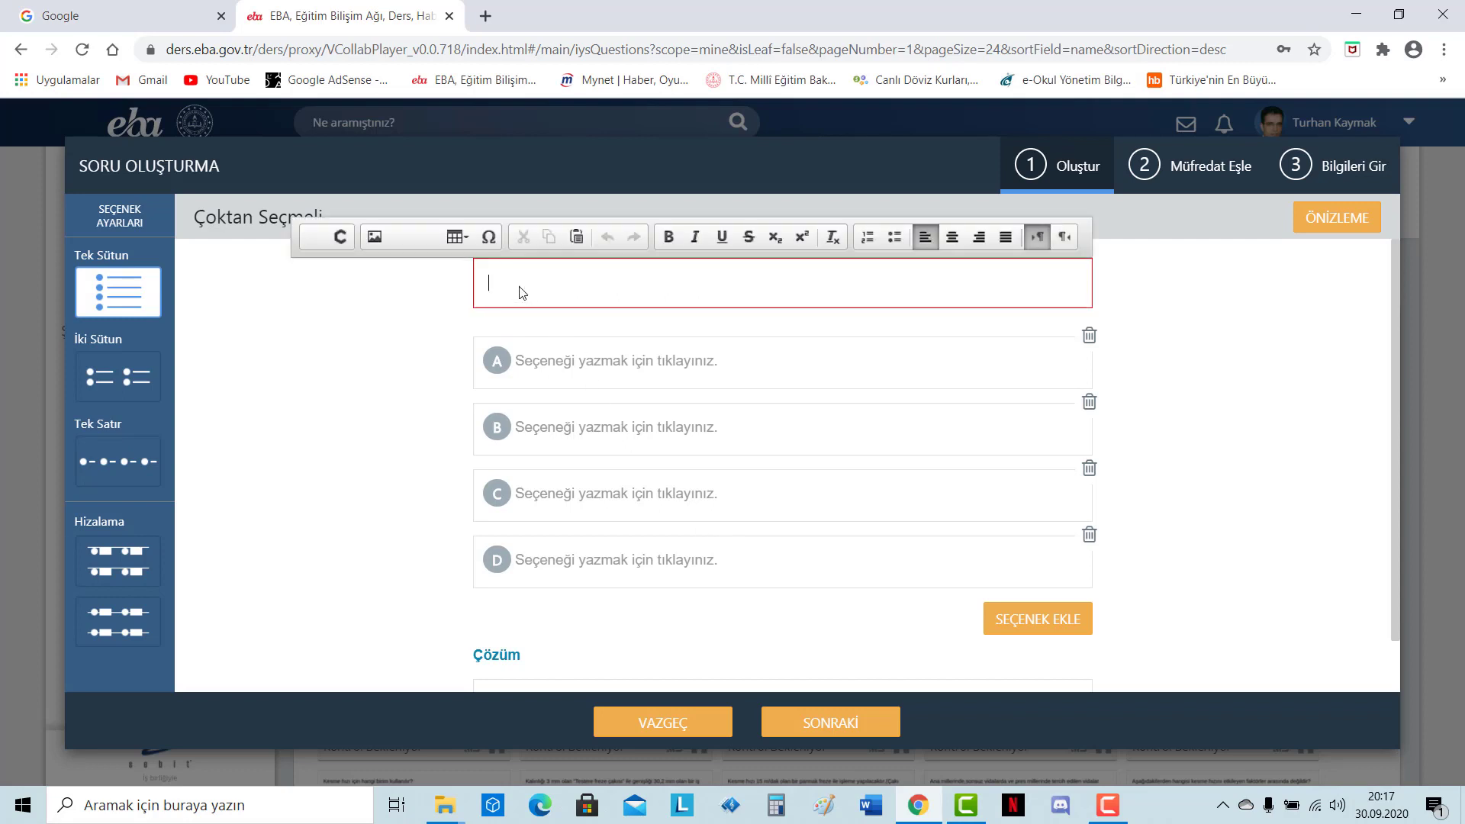
{"action": "type", "text": "1"}
{"action": "type", "text": "/2"}
{"action": "type", "text": "0"}
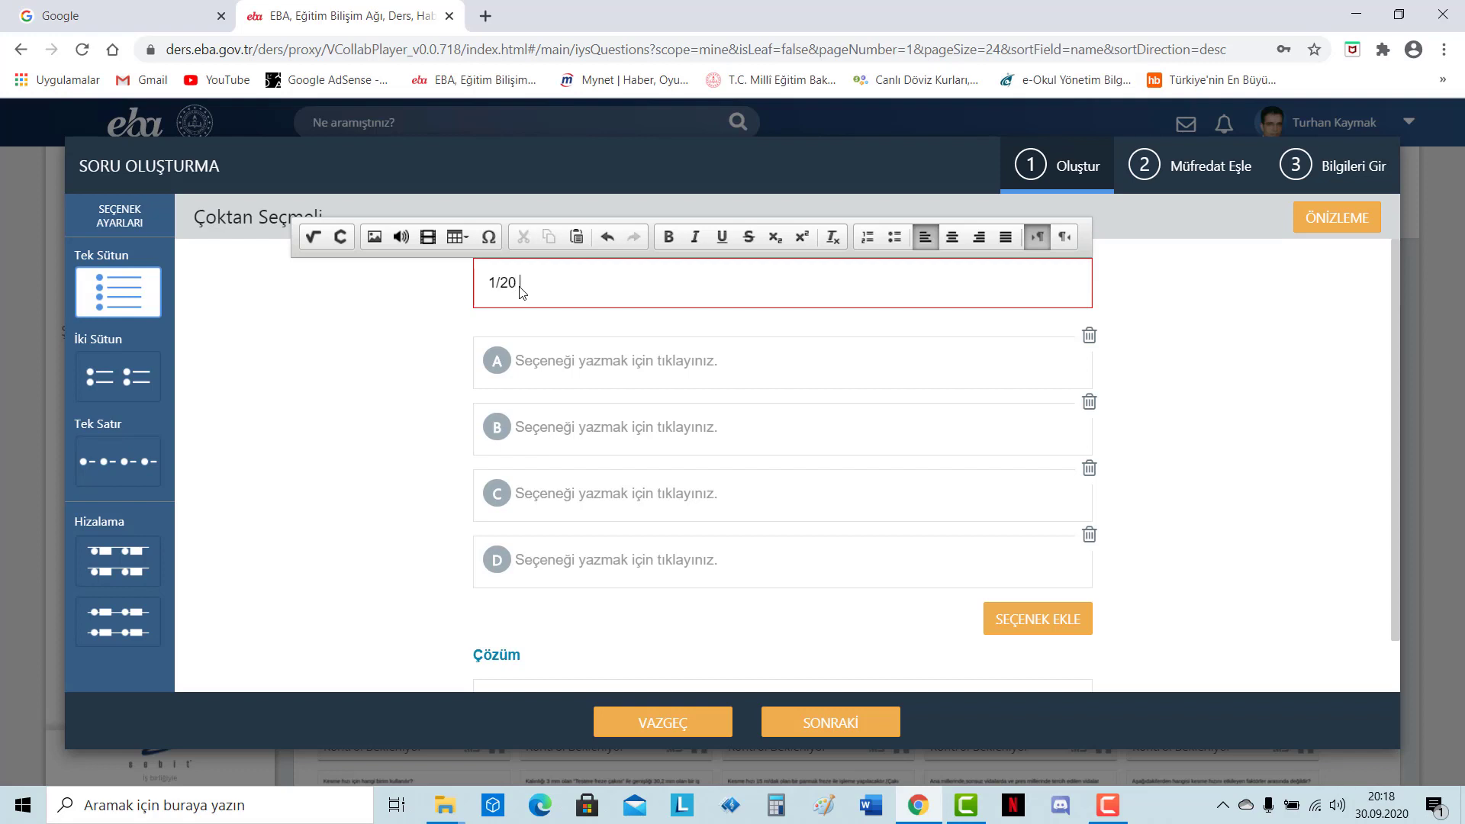
{"action": "type", "text": " mm lik"}
{"action": "type", "text": " kumpasların"}
{"action": "type", "text": " hassasi"}
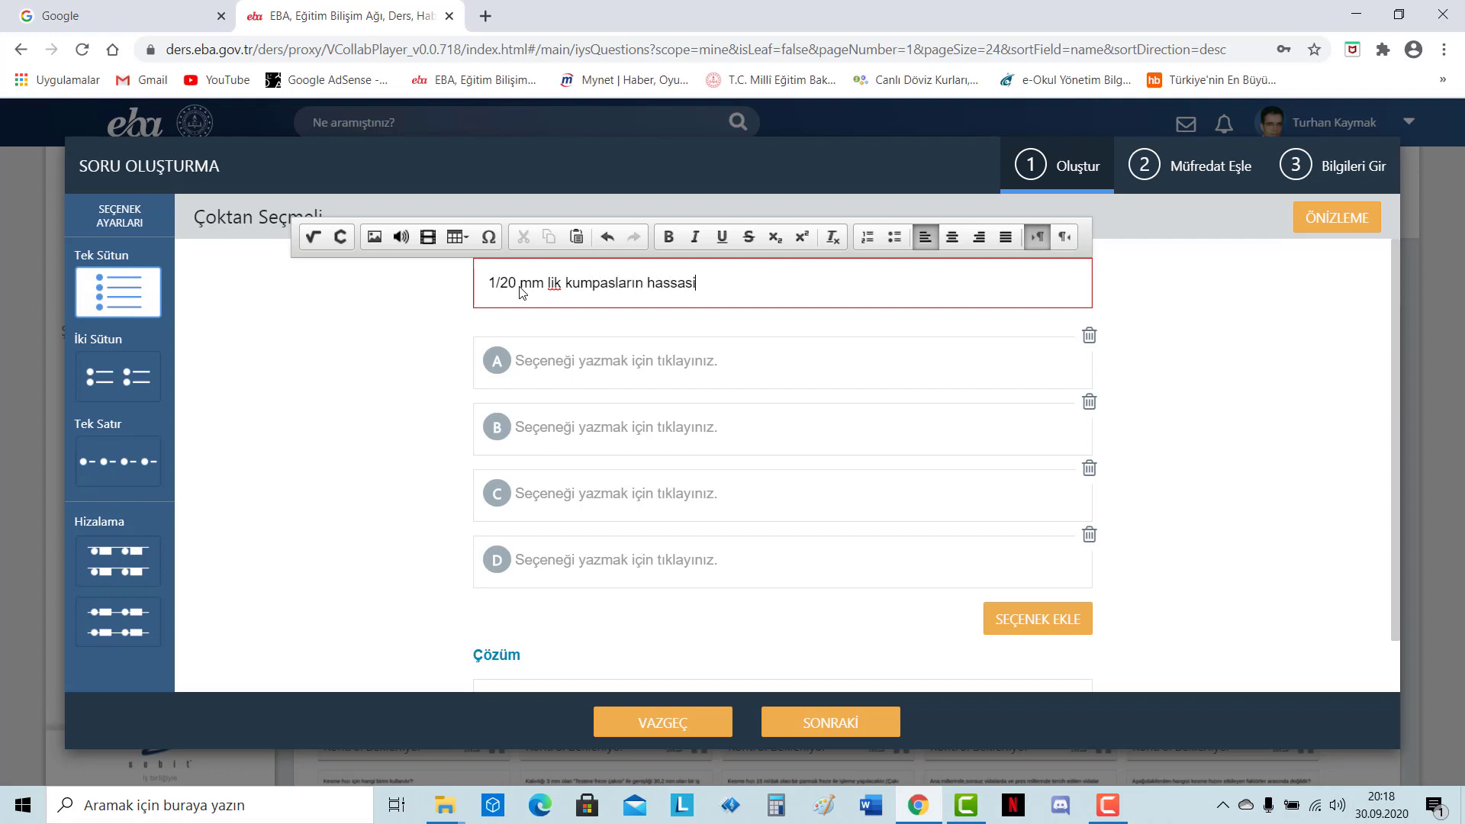
{"action": "type", "text": "t"}
{"action": "key", "text": "BackSpace"}
{"action": "type", "text": "yett"}
{"action": "key", "text": "BackSpace"}
{"action": "key", "text": "BackSpace"}
{"action": "type", "text": "değe"}
{"action": "type", "text": "ri ne kadar"}
{"action": "type", "text": "dır?"}
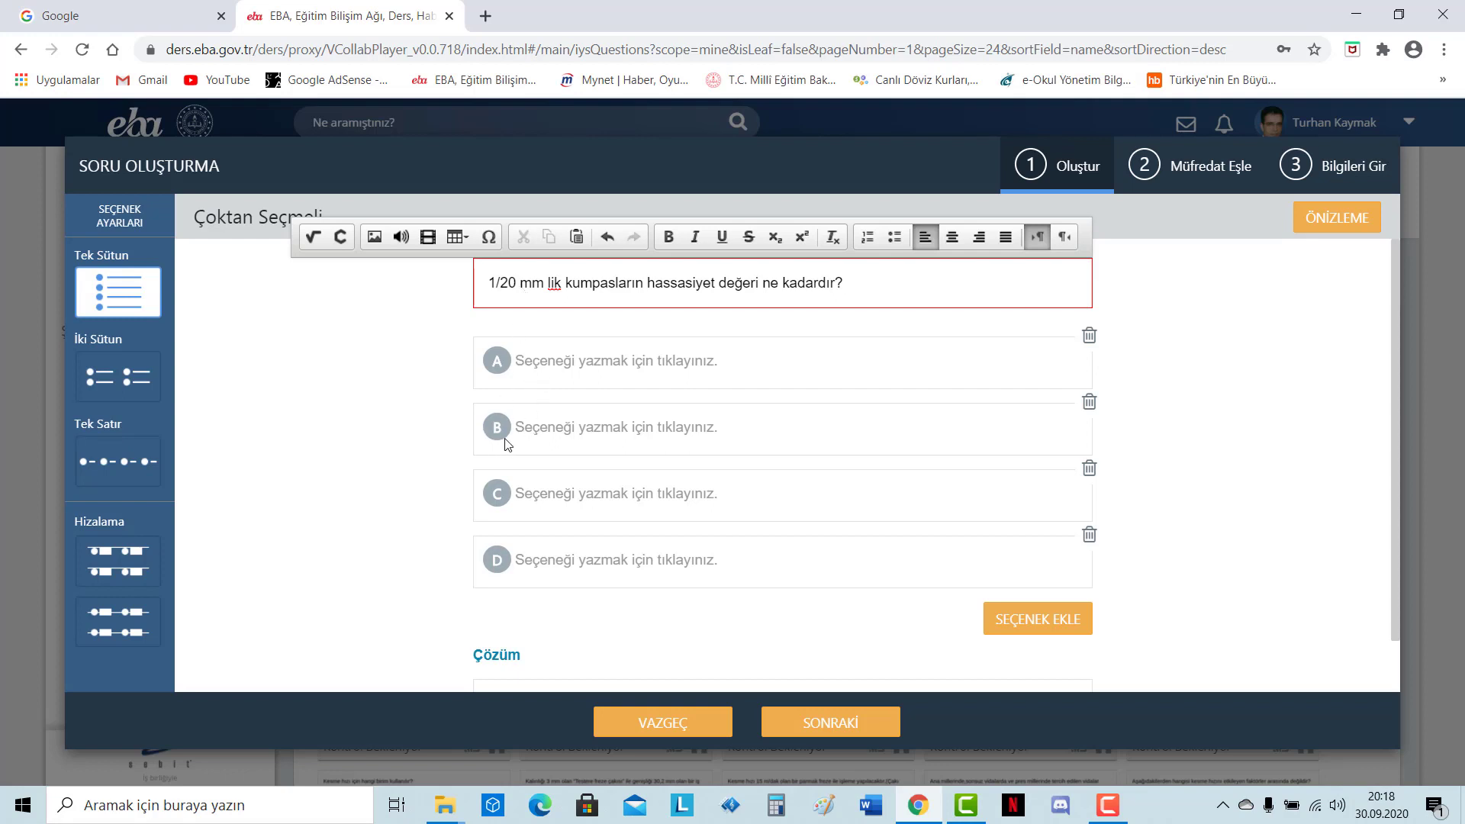
Step: Fill the answer choices with A 0.1, B 0.2, C 0.02 and D 0.05
{"action": "left_click", "coordinate": [499, 364]}
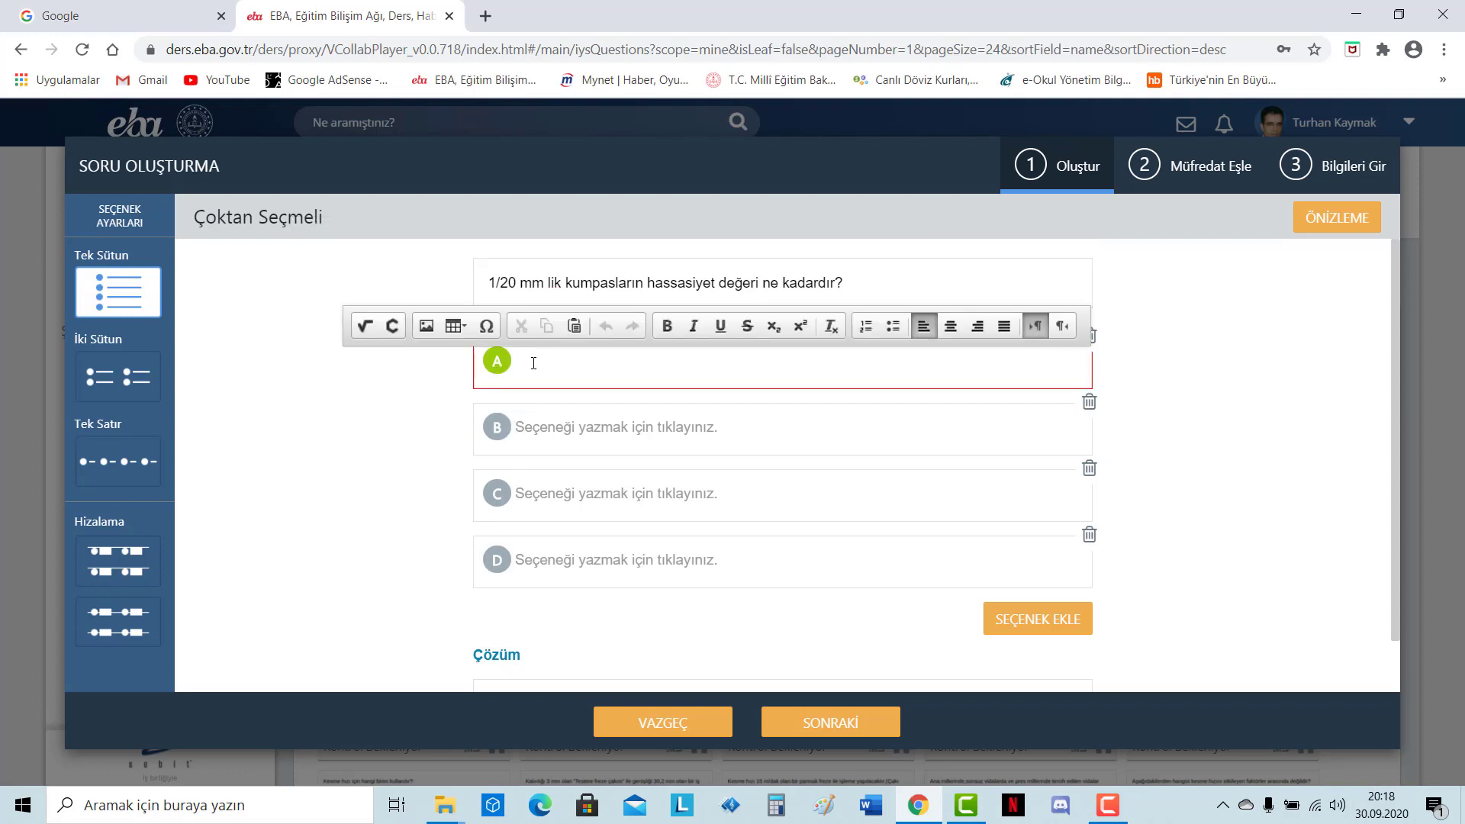
{"action": "type", "text": "0."}
{"action": "type", "text": "1"}
{"action": "left_click", "coordinate": [557, 427]}
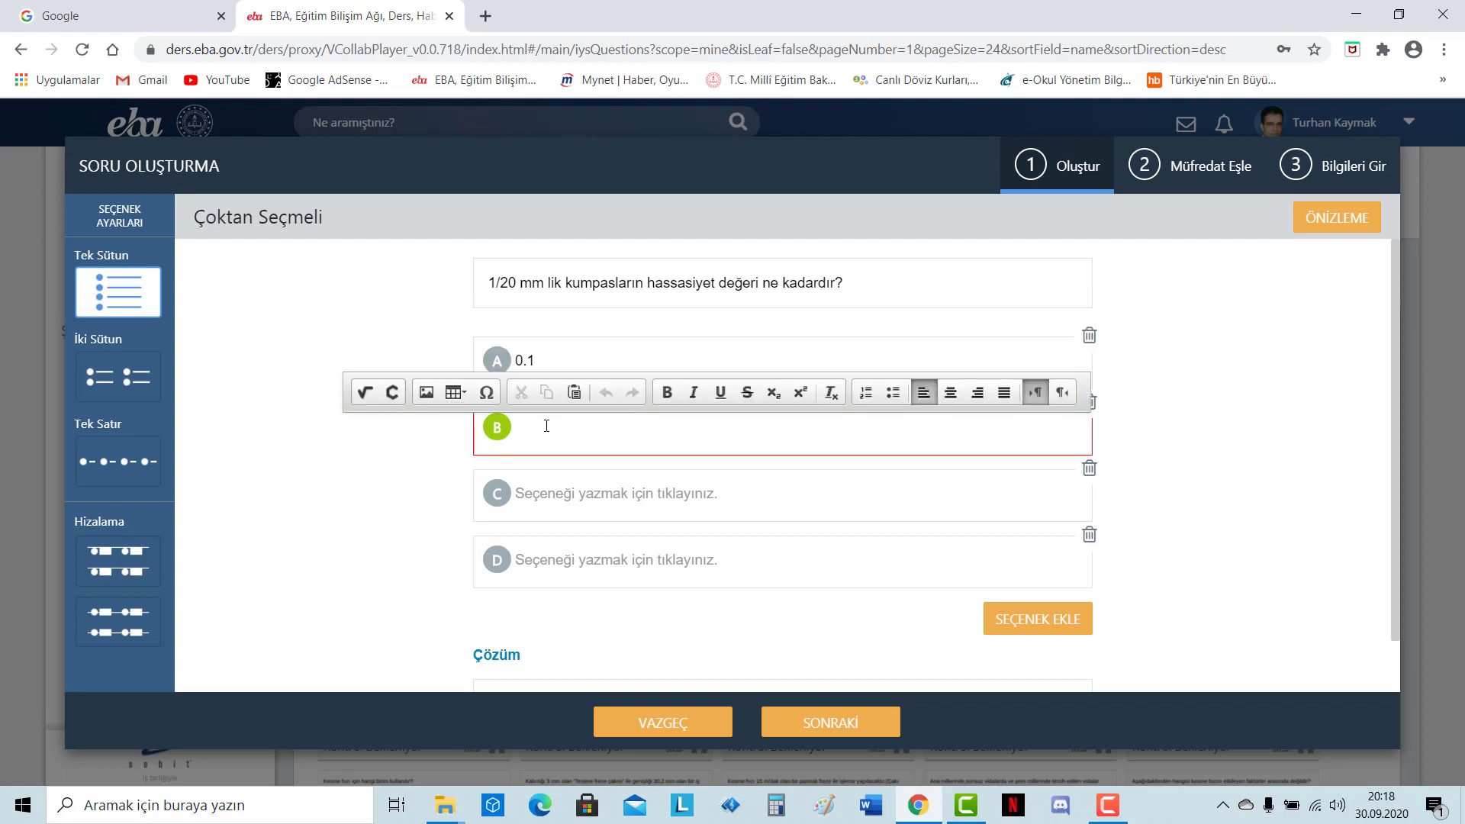
{"action": "type", "text": "0."}
{"action": "type", "text": "2"}
{"action": "left_click", "coordinate": [531, 497]}
{"action": "type", "text": "0"}
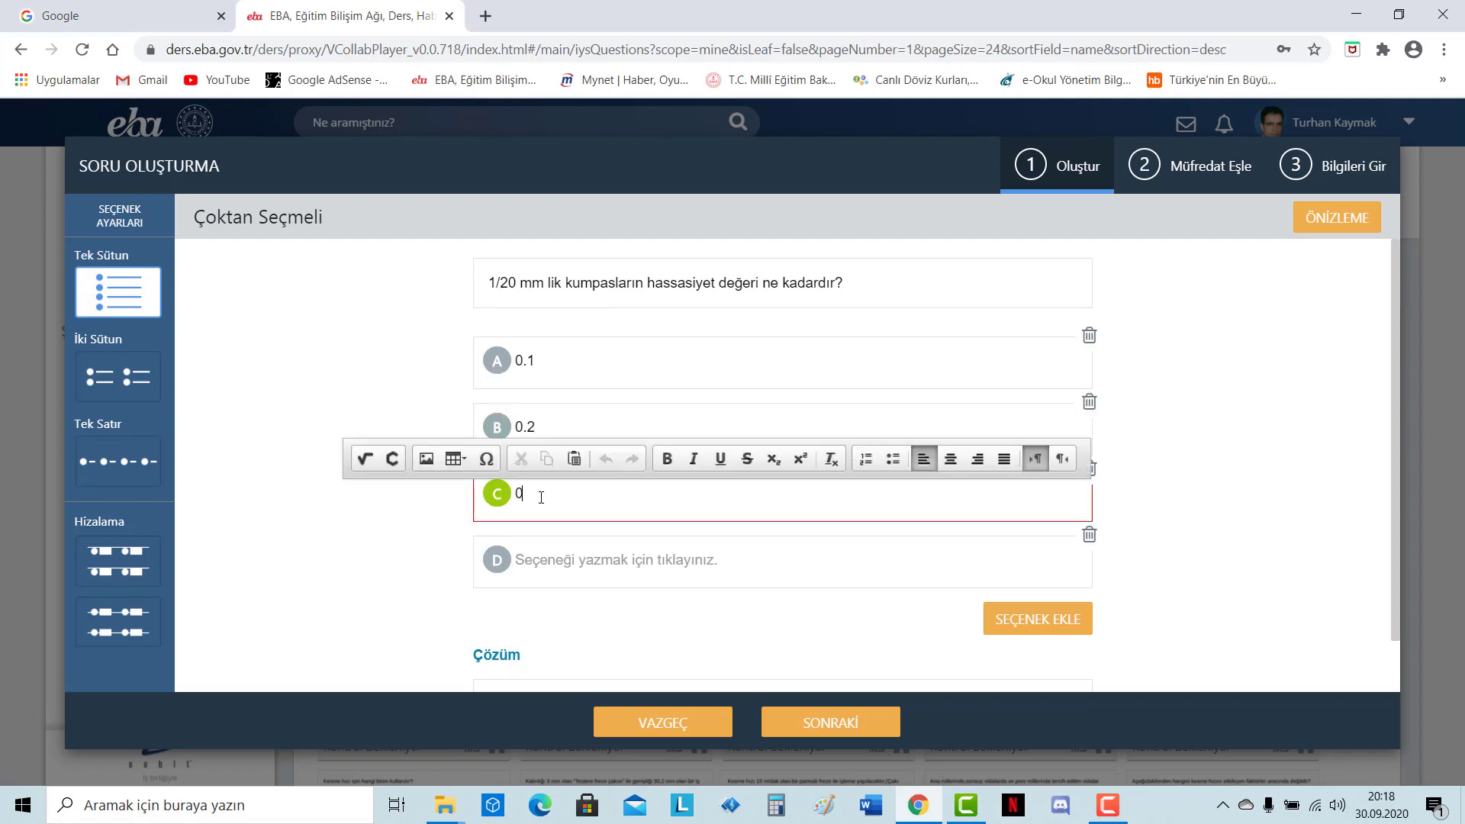
{"action": "type", "text": ".02"}
{"action": "left_click", "coordinate": [500, 568]}
{"action": "type", "text": "0"}
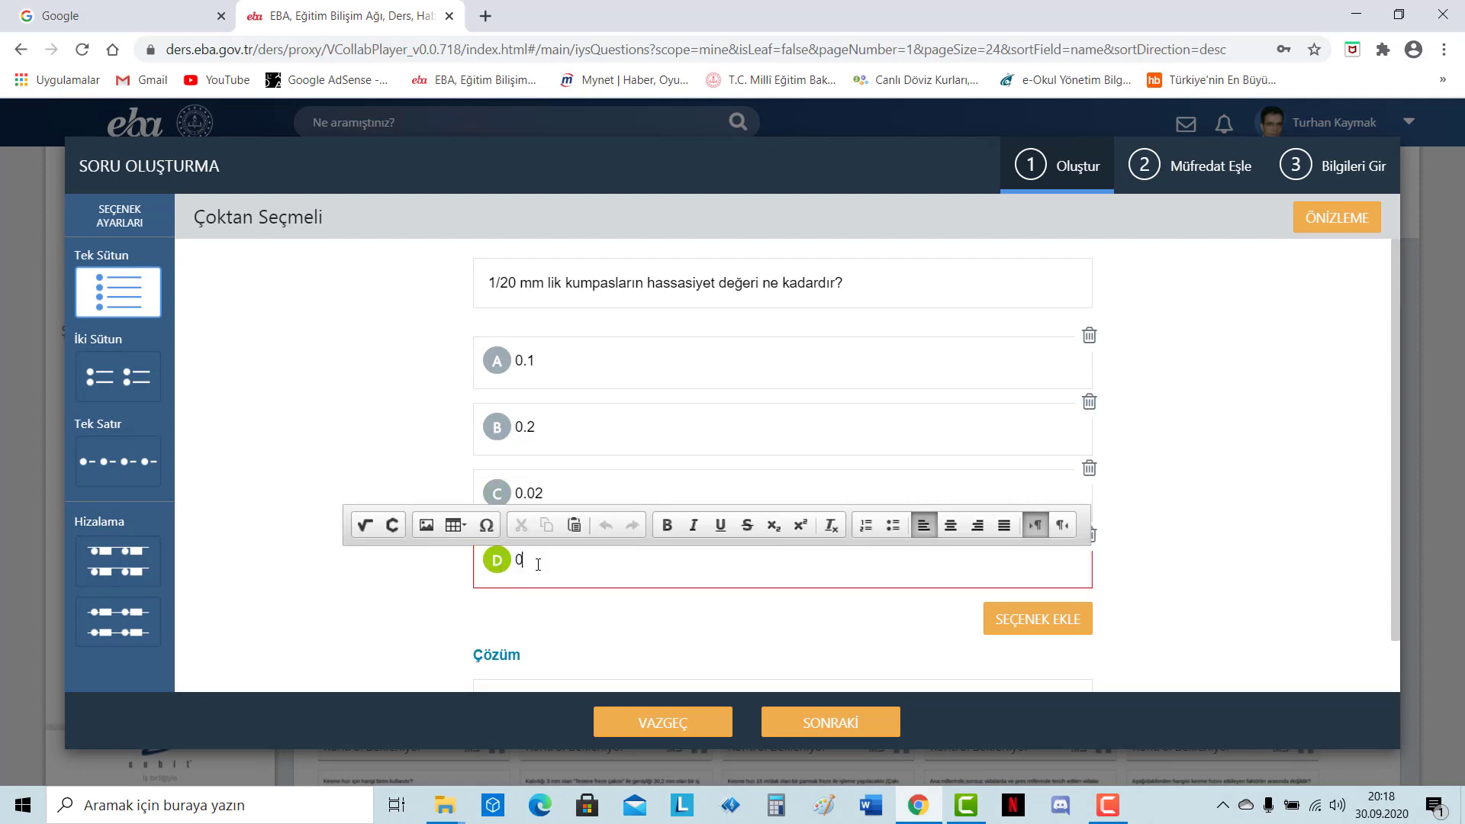
{"action": "type", "text": ".05"}
{"action": "left_click", "coordinate": [1206, 478]}
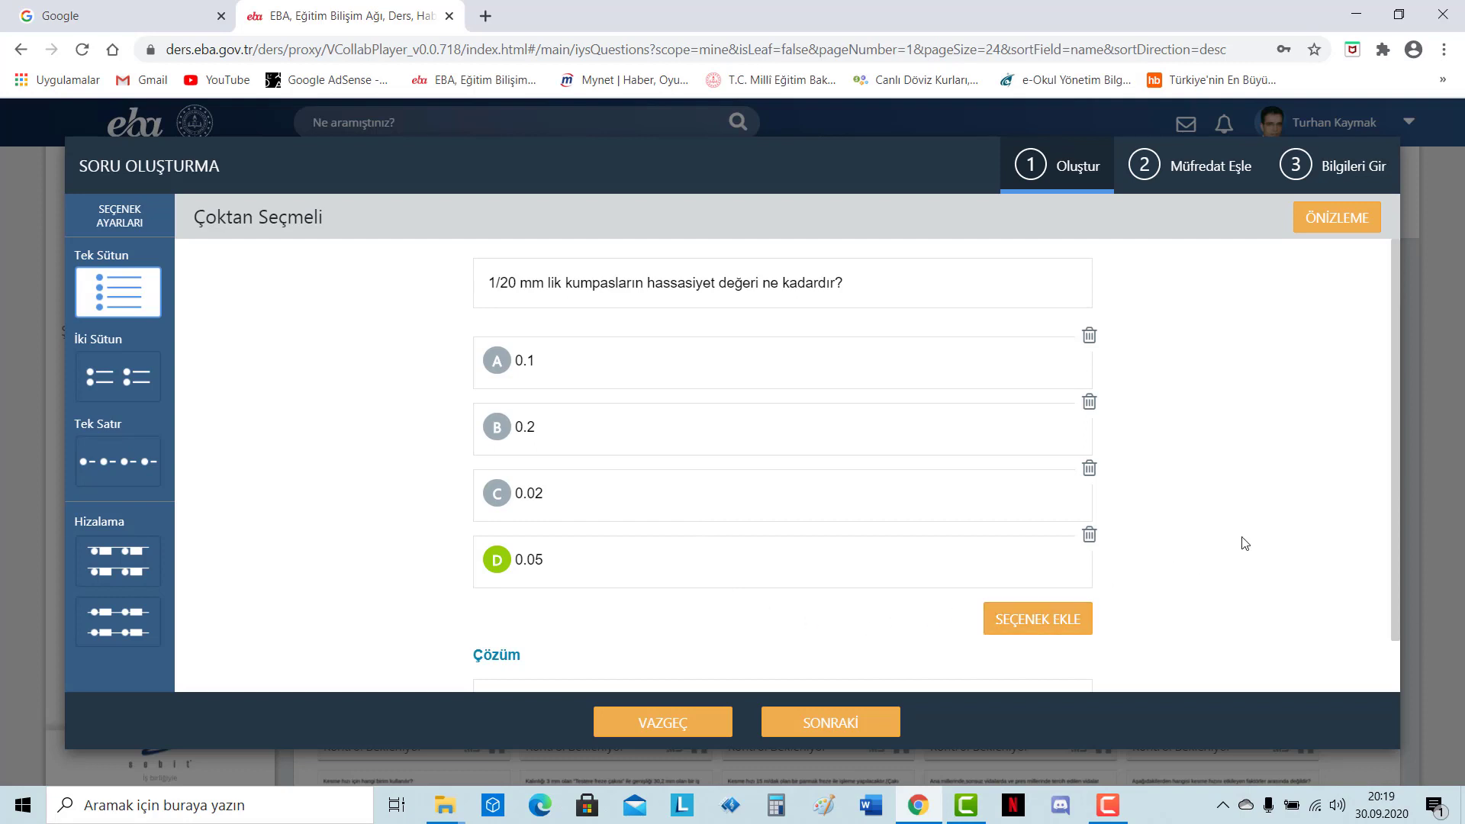
Step: Enter 0.05 in the Çözüm box and preview the finished question
{"action": "scroll", "coordinate": [1245, 543], "scroll_direction": "down", "scroll_amount": 1}
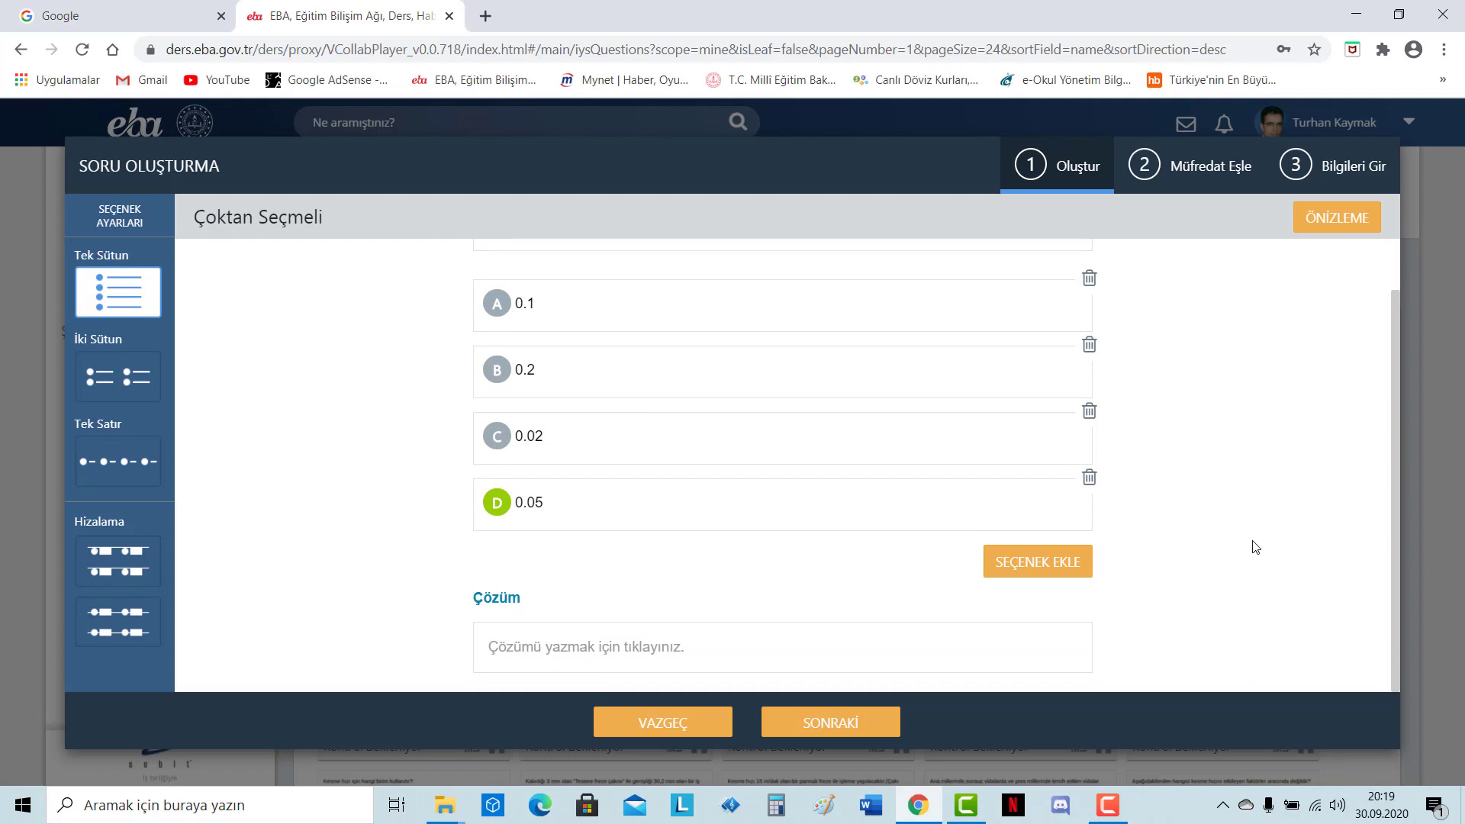
{"action": "scroll", "coordinate": [599, 349], "scroll_direction": "up", "scroll_amount": 1}
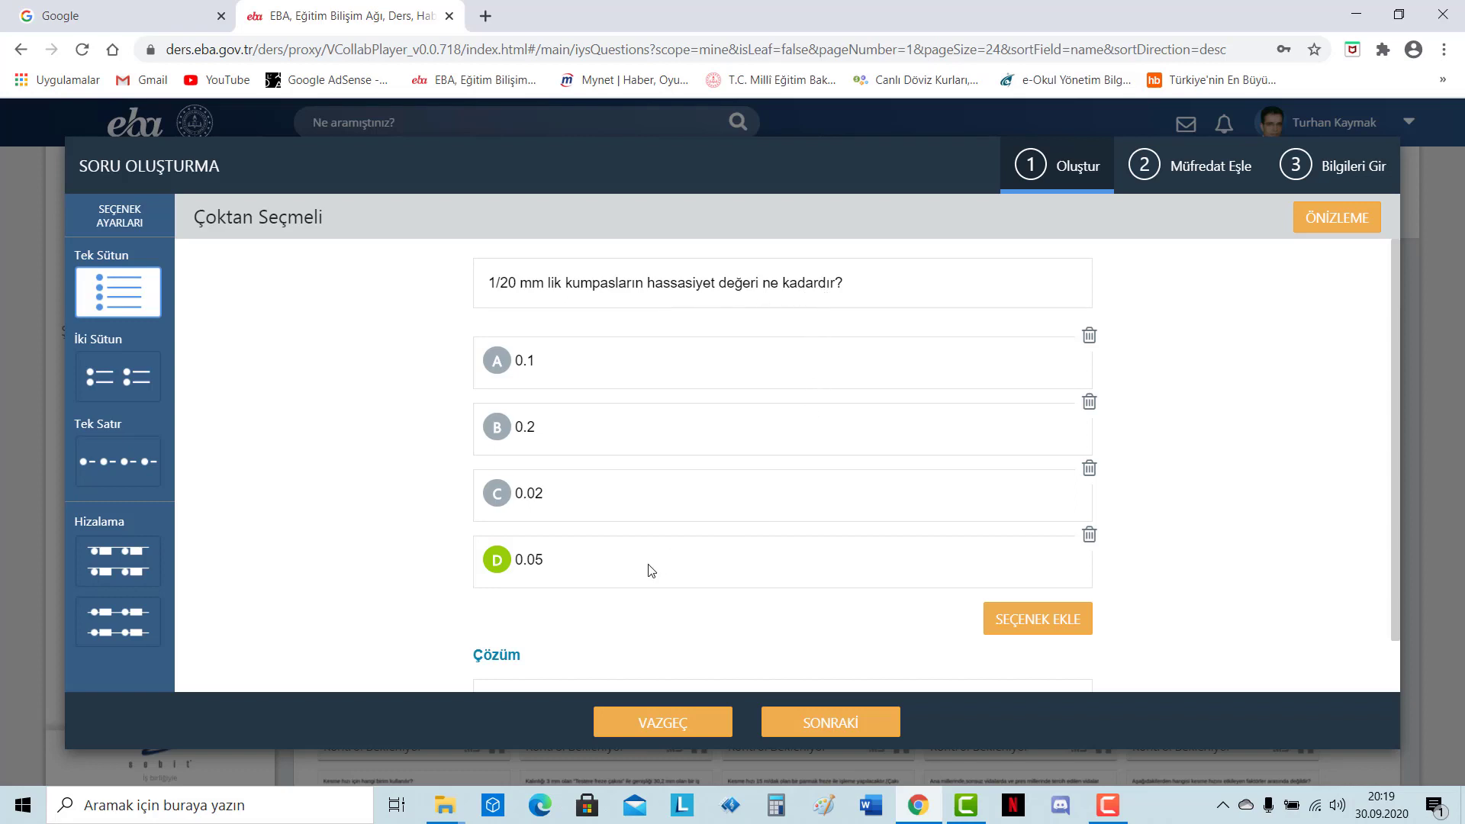
{"action": "scroll", "coordinate": [618, 583], "scroll_direction": "down", "scroll_amount": 1}
{"action": "left_click", "coordinate": [515, 652]}
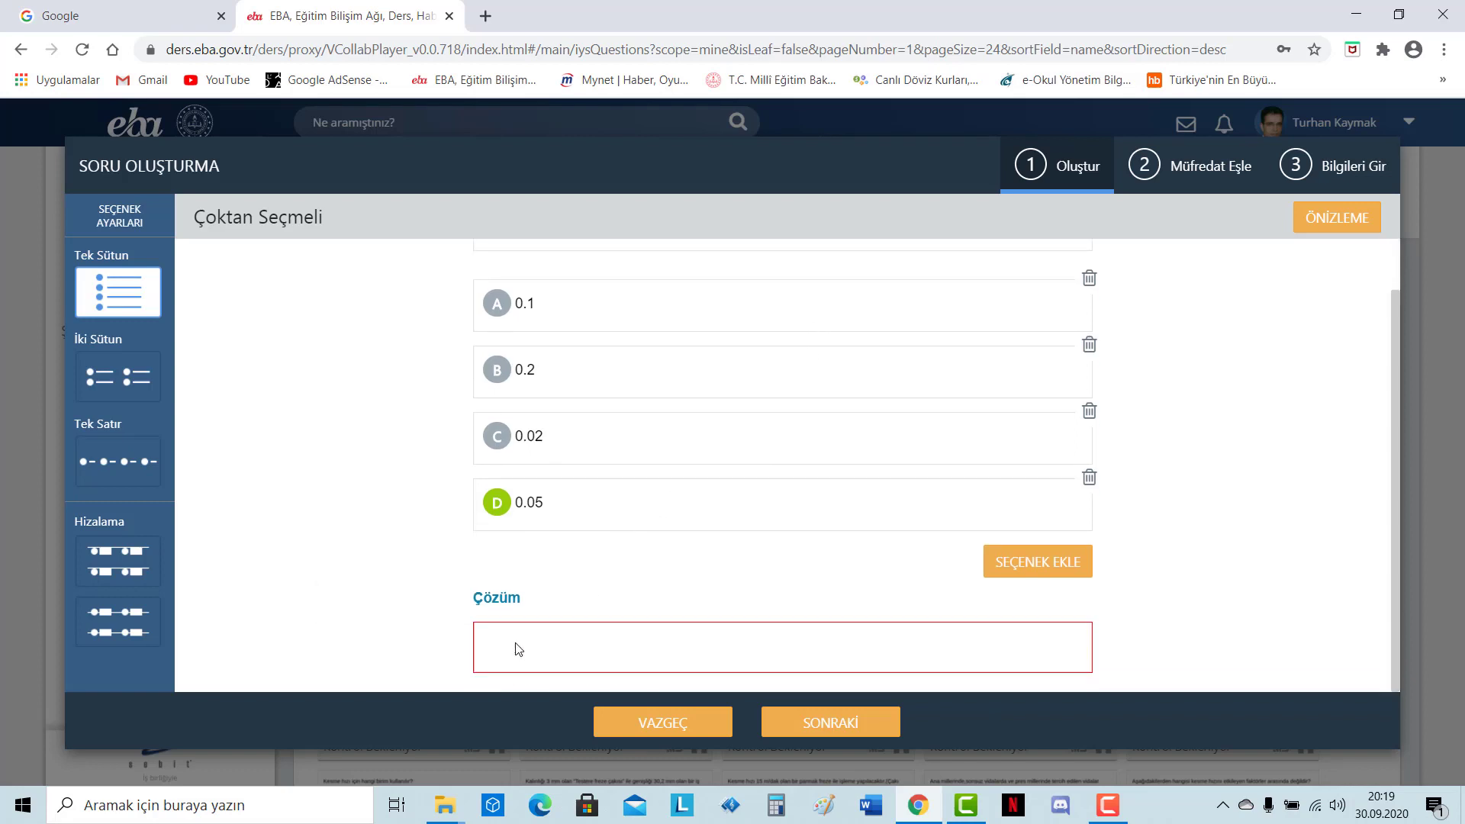
{"action": "type", "text": "0."}
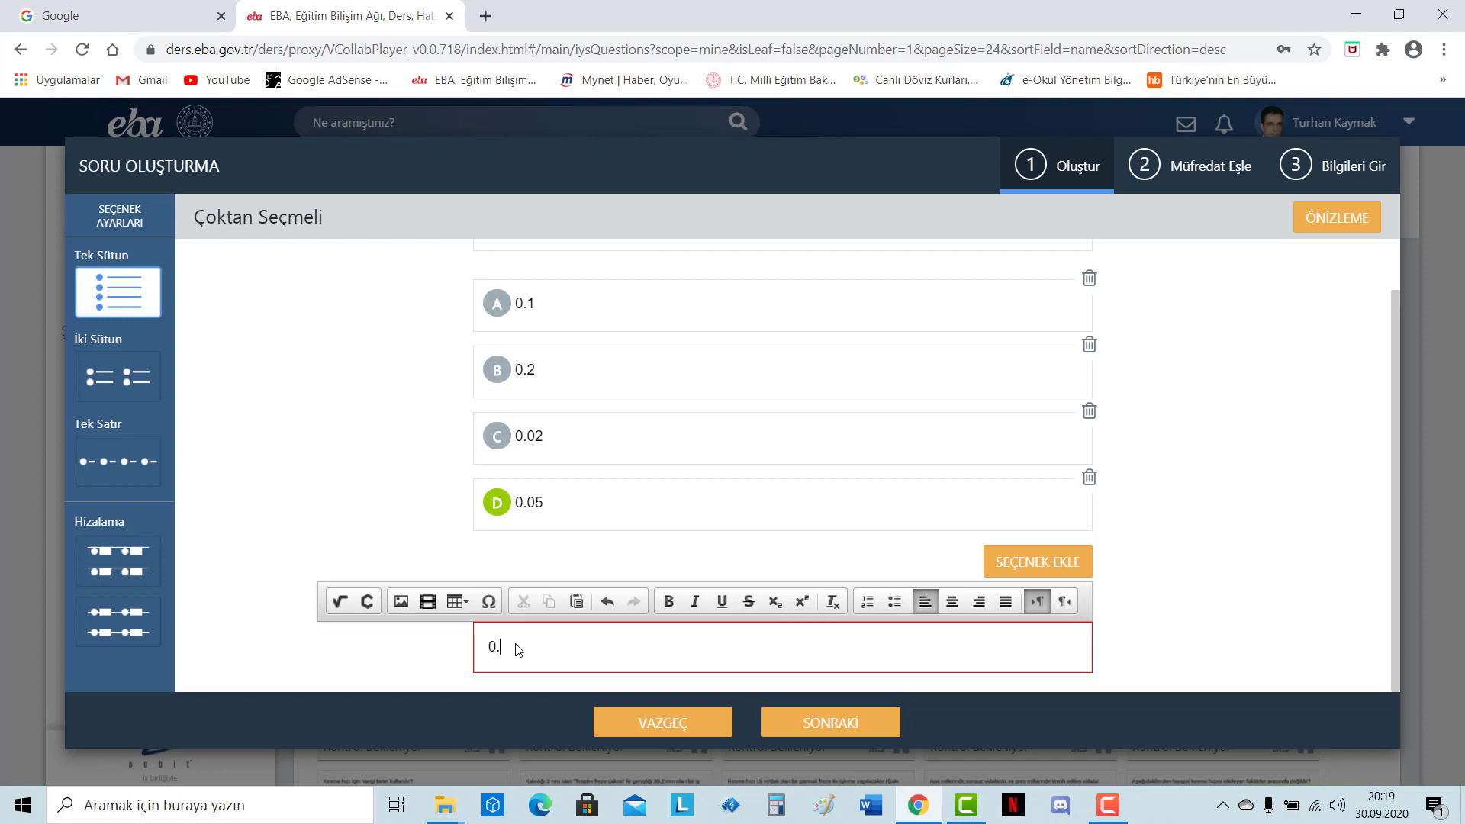
{"action": "type", "text": "05"}
{"action": "left_click", "coordinate": [1240, 495]}
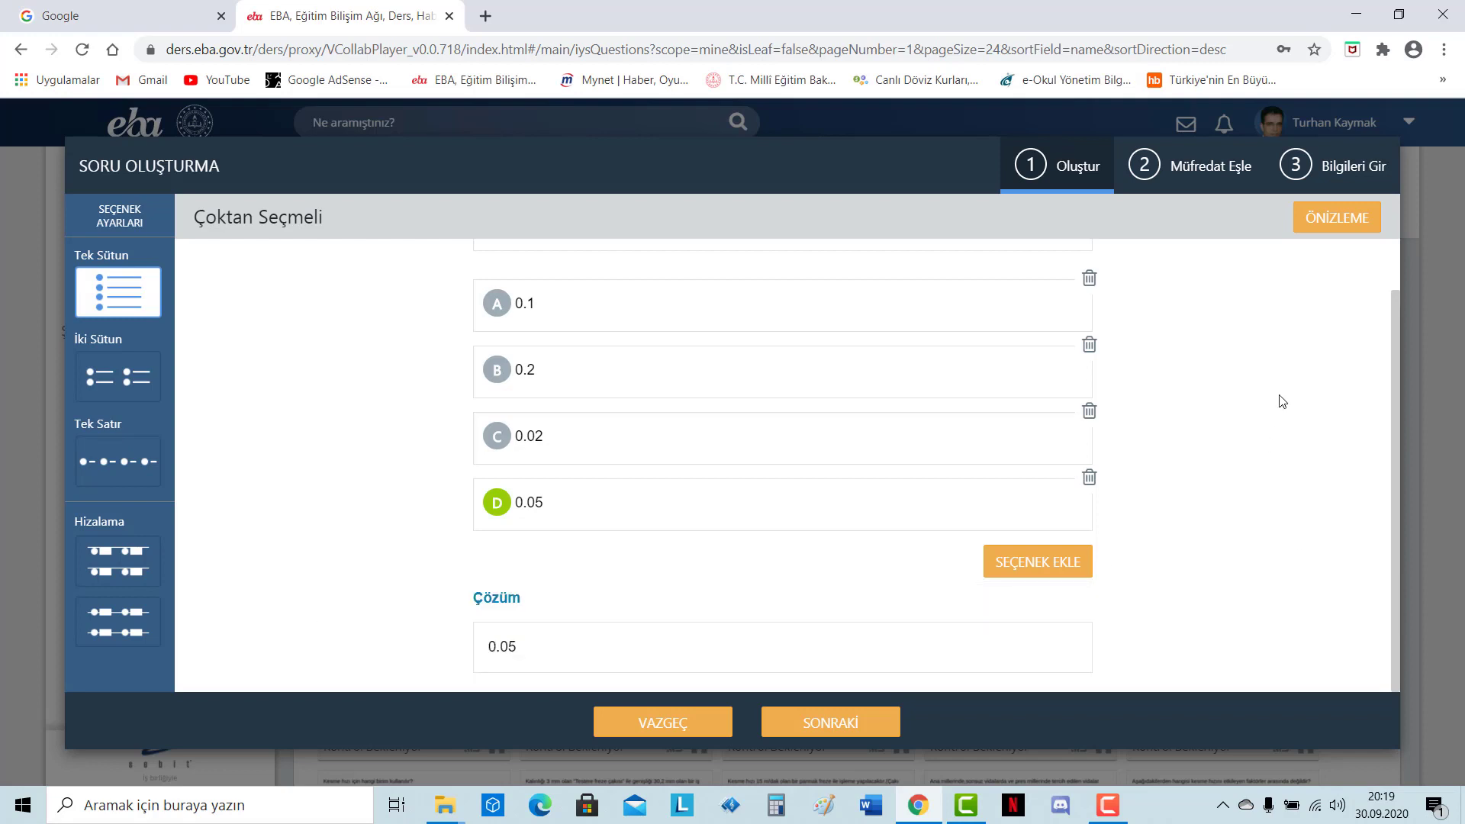
{"action": "left_click", "coordinate": [1344, 223]}
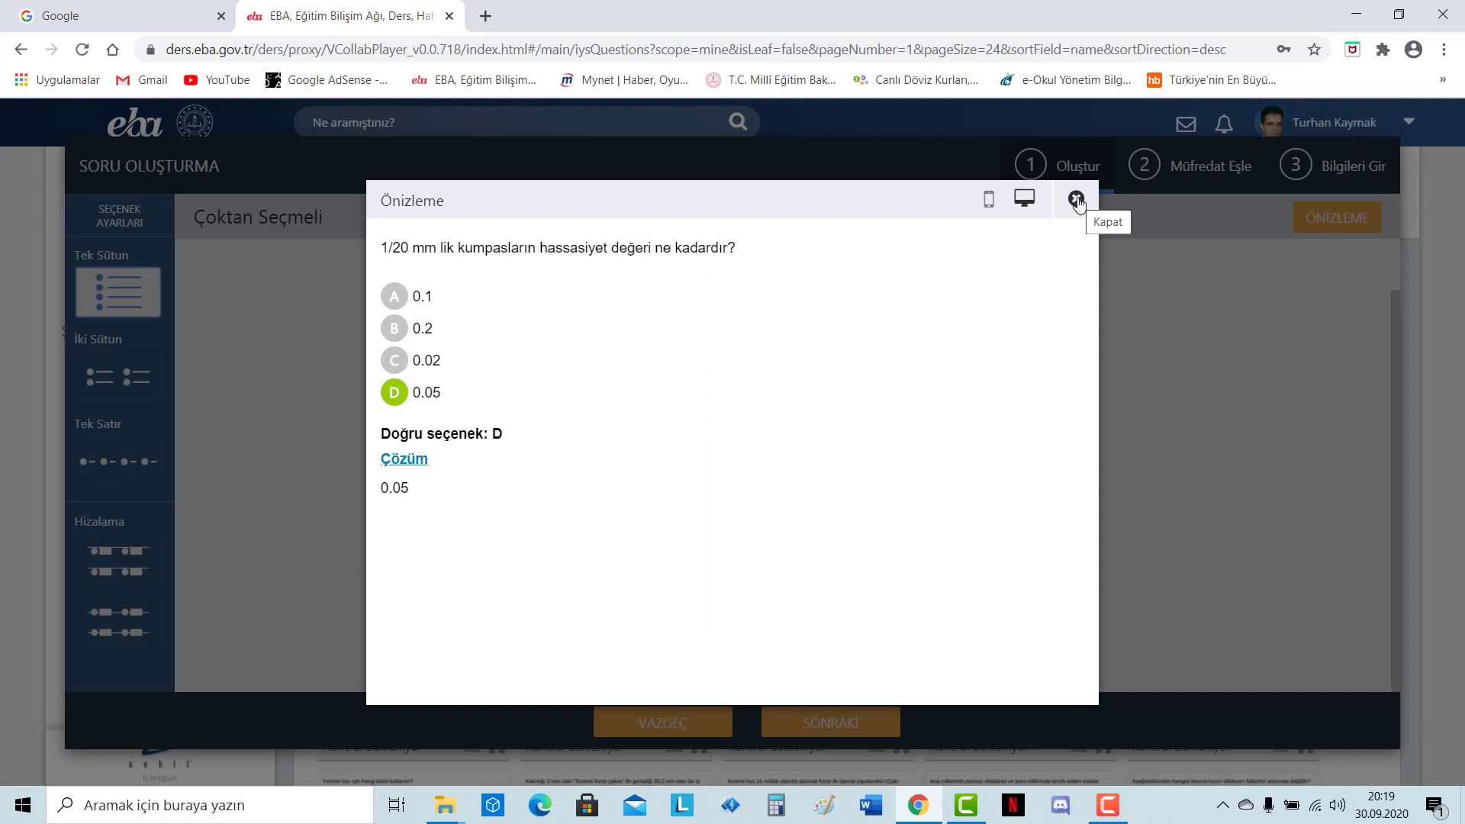
{"action": "left_click", "coordinate": [1076, 200]}
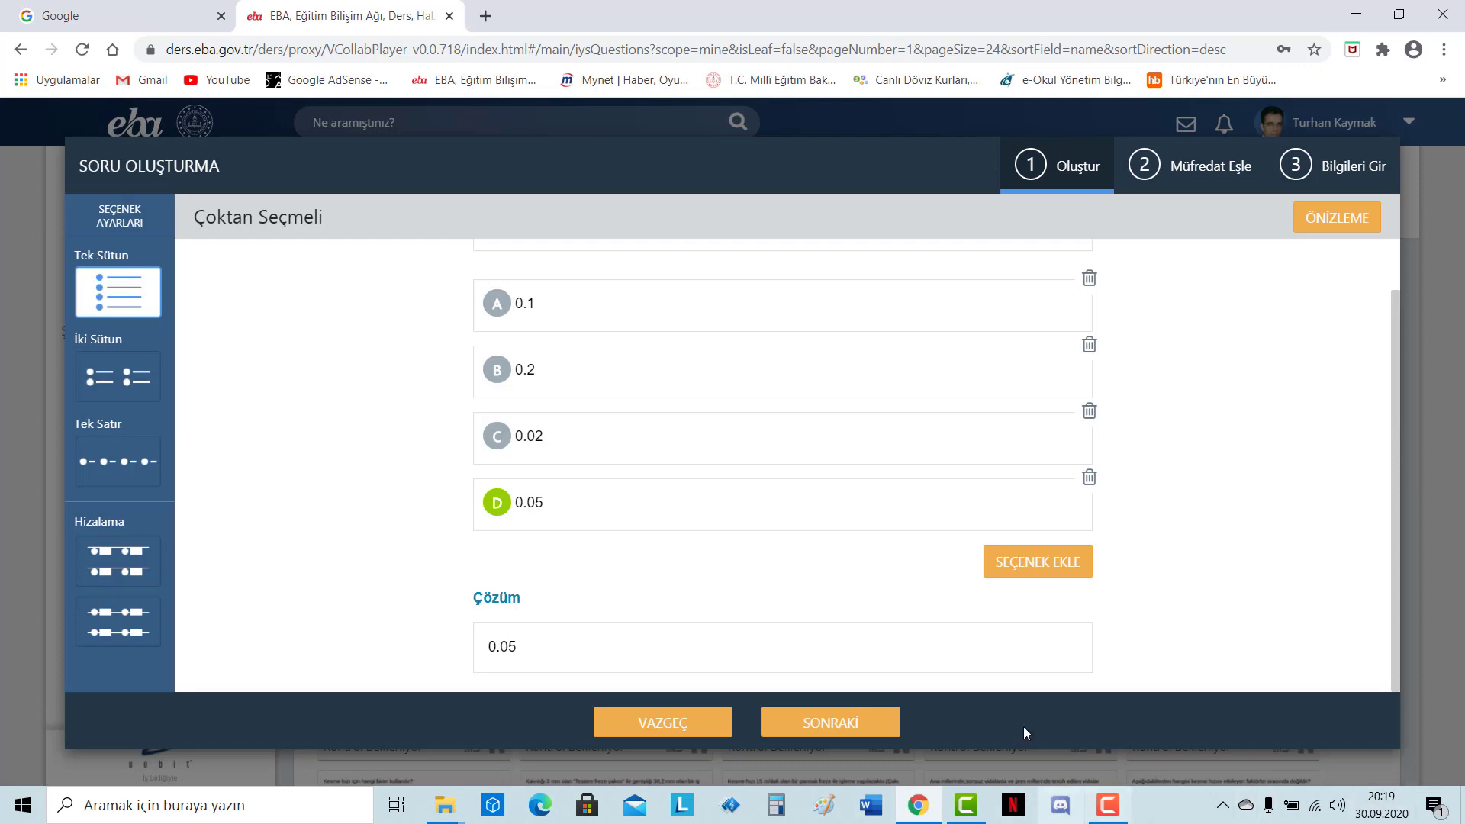
Step: Go to curriculum matching and pick Mesleki ve Teknik Ortaöğretim, 10. Sınıf
{"action": "left_click", "coordinate": [855, 730]}
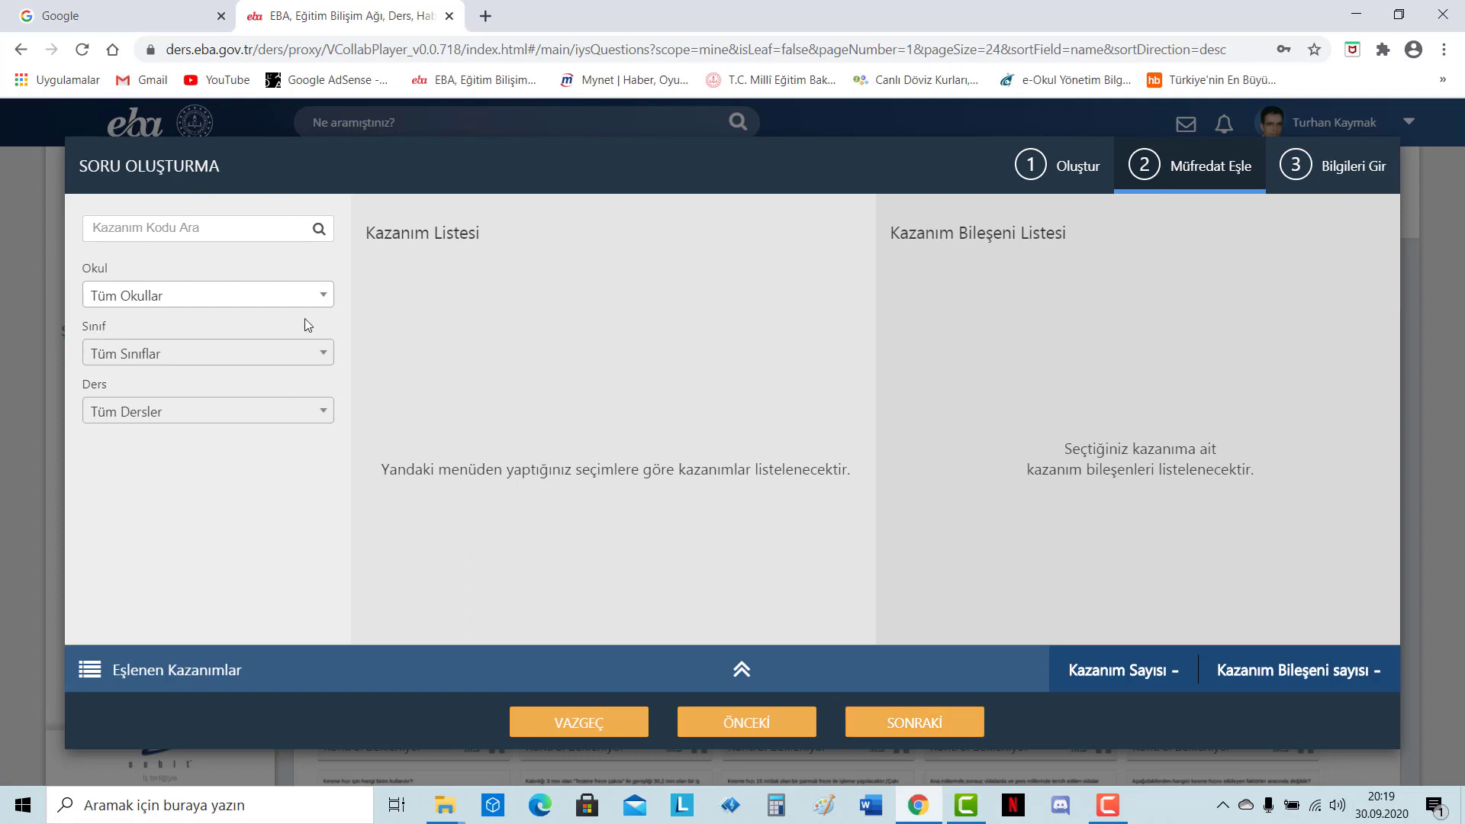
{"action": "left_click", "coordinate": [287, 306]}
{"action": "scroll", "coordinate": [289, 503], "scroll_direction": "down", "scroll_amount": 5}
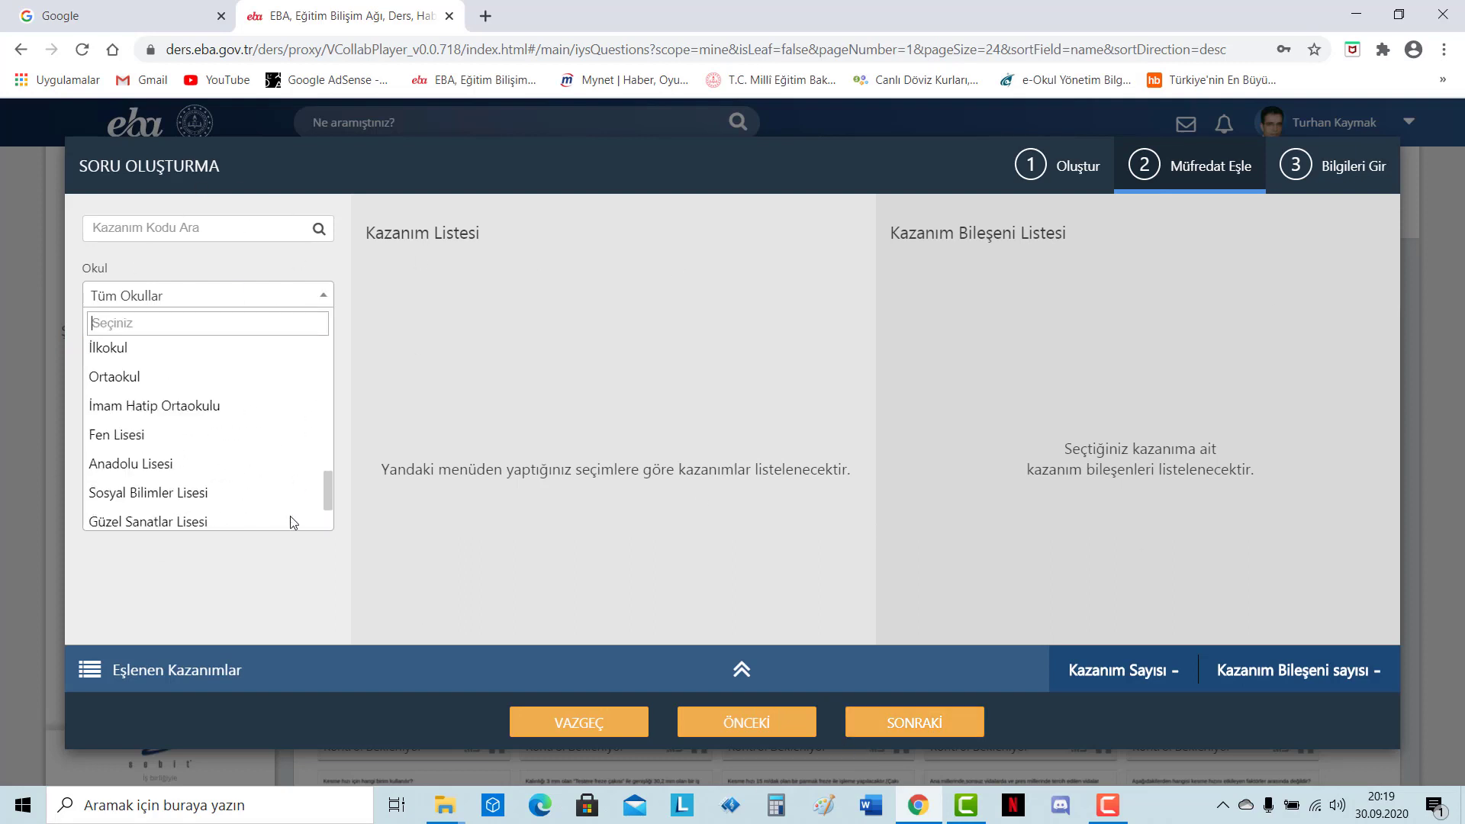
{"action": "scroll", "coordinate": [290, 515], "scroll_direction": "down", "scroll_amount": 2}
{"action": "left_click", "coordinate": [224, 519]}
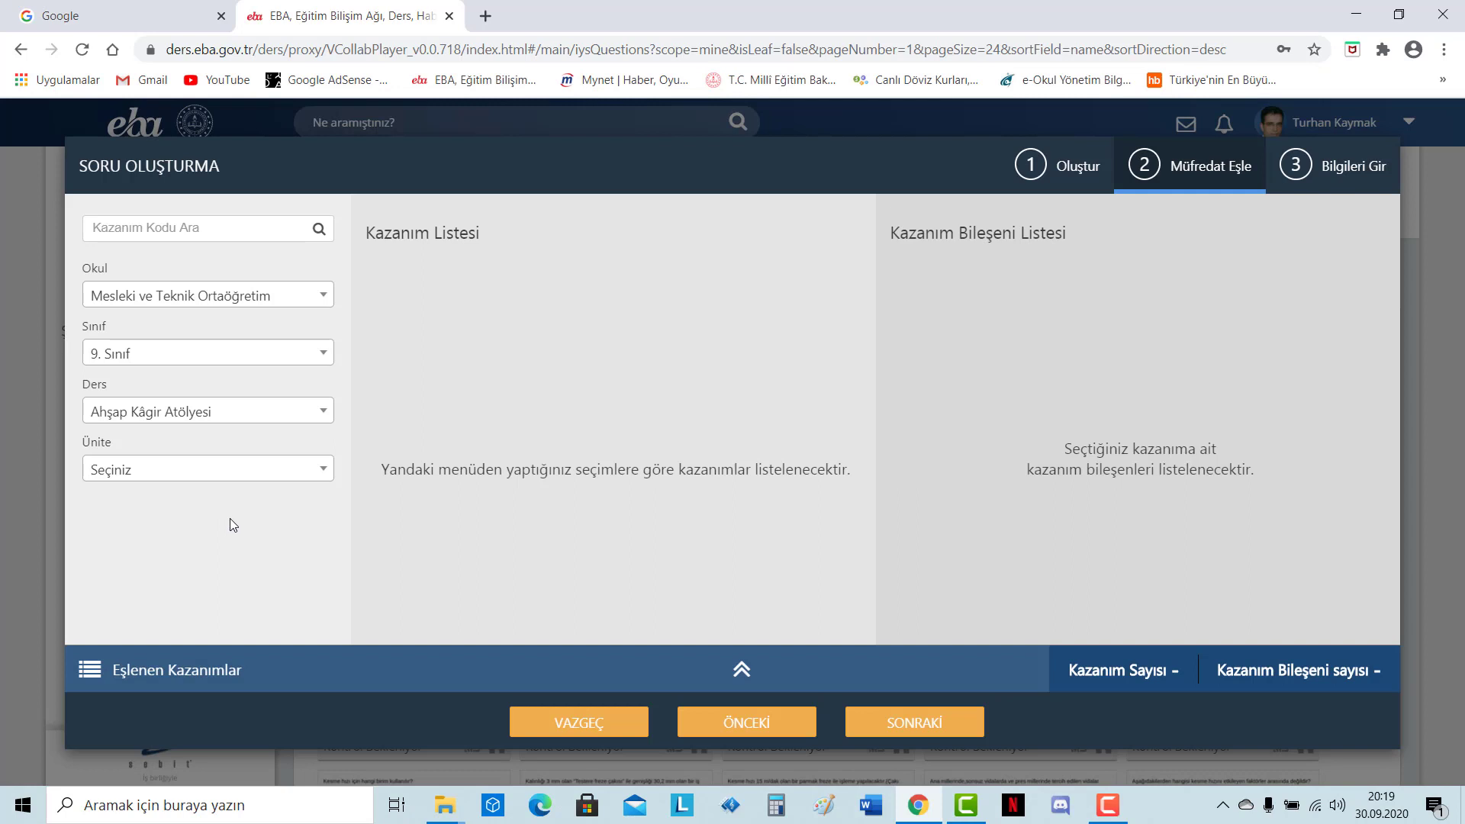
{"action": "left_click", "coordinate": [287, 355]}
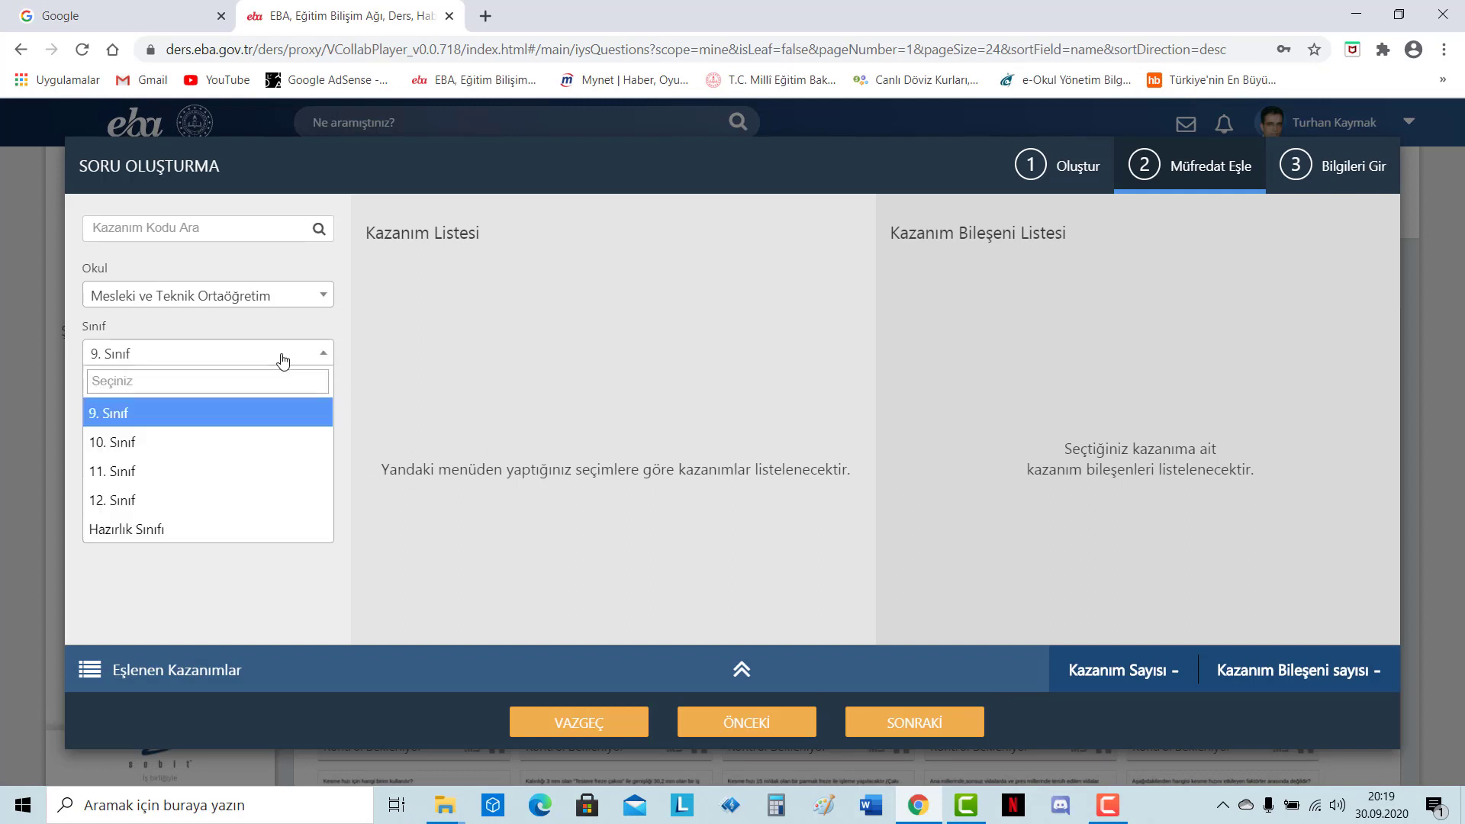
{"action": "left_click", "coordinate": [157, 441]}
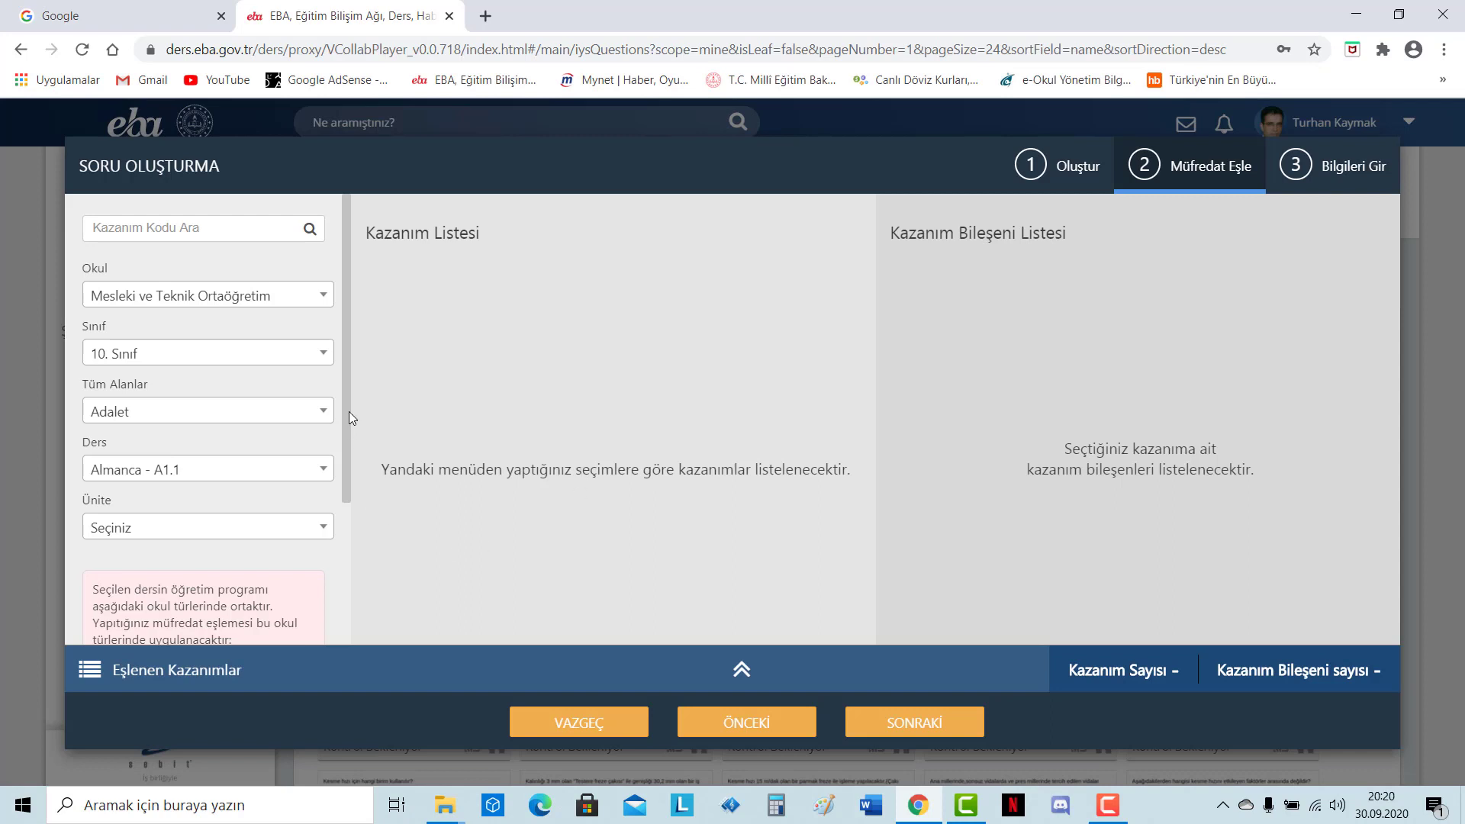
Step: Filter to Makine Teknolojisi, course Temel İmalat İşlemleri, unit Ölçme ve Kontrol
{"action": "left_click_drag", "start_coordinate": [350, 419], "coordinate": [336, 484]}
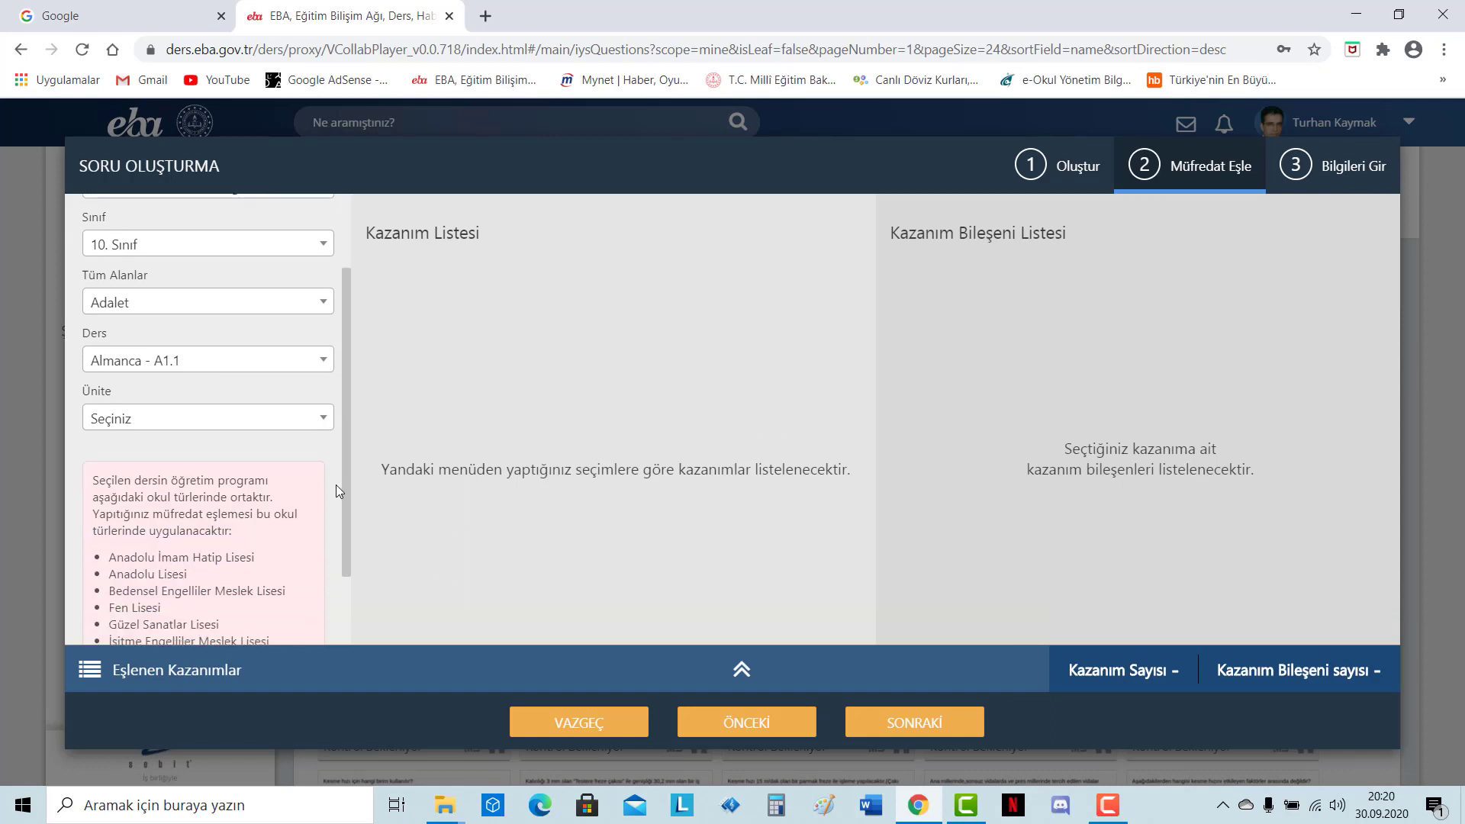
{"action": "left_click", "coordinate": [293, 313]}
{"action": "left_click_drag", "start_coordinate": [326, 359], "coordinate": [320, 452]}
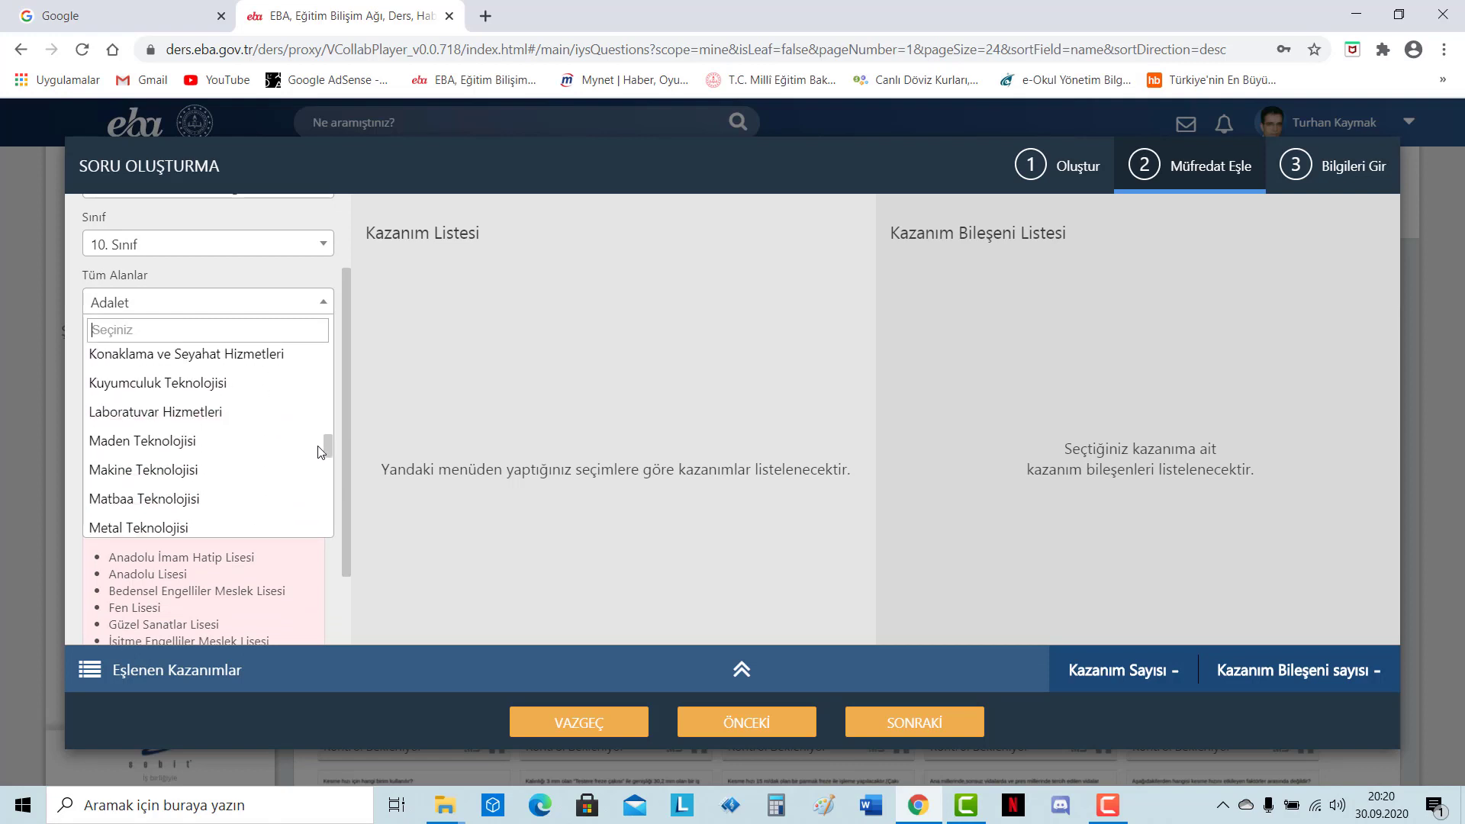
{"action": "left_click", "coordinate": [206, 471]}
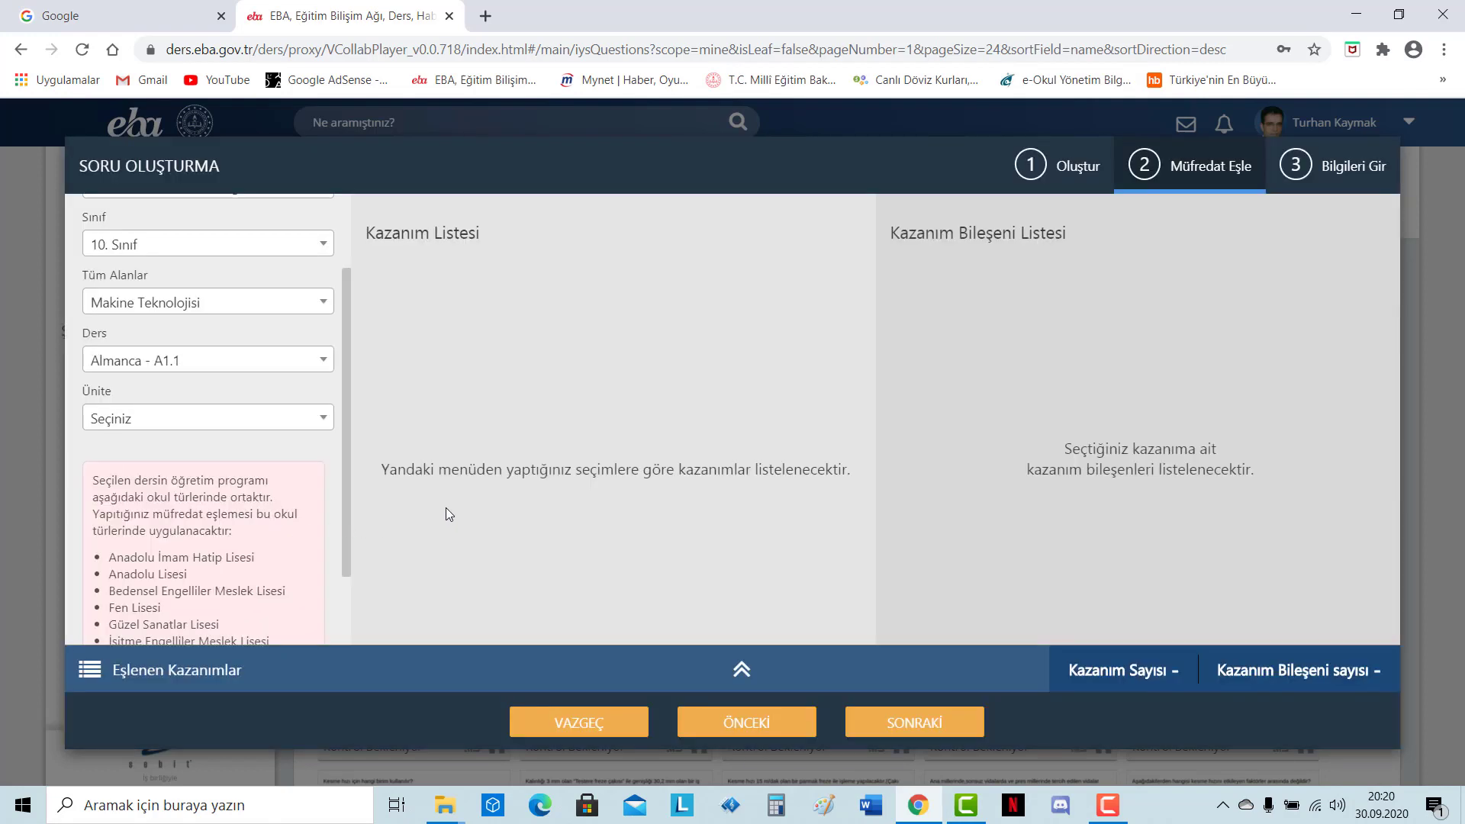
{"action": "left_click", "coordinate": [258, 364]}
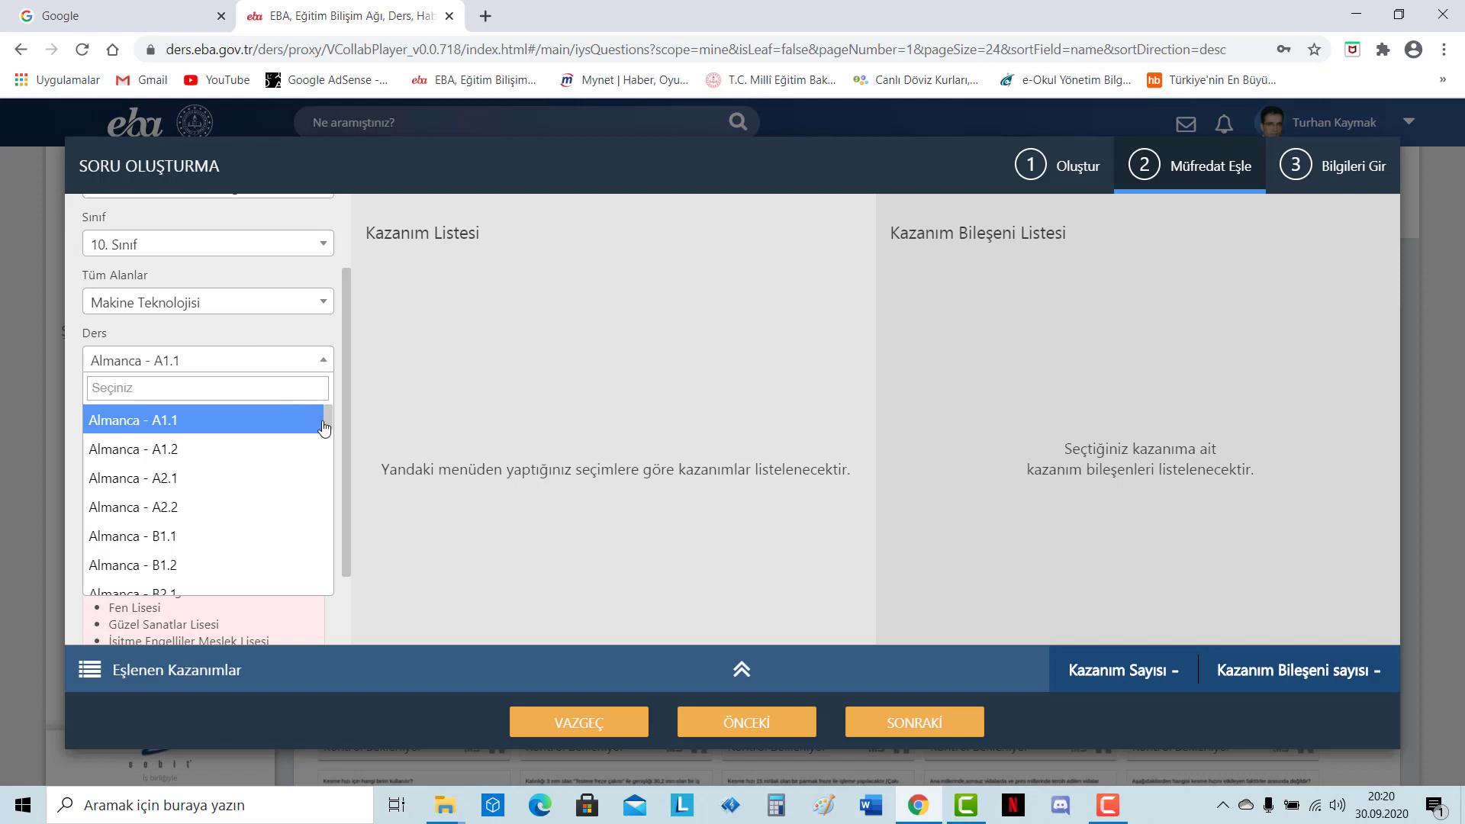
{"action": "left_click_drag", "start_coordinate": [326, 425], "coordinate": [325, 592]}
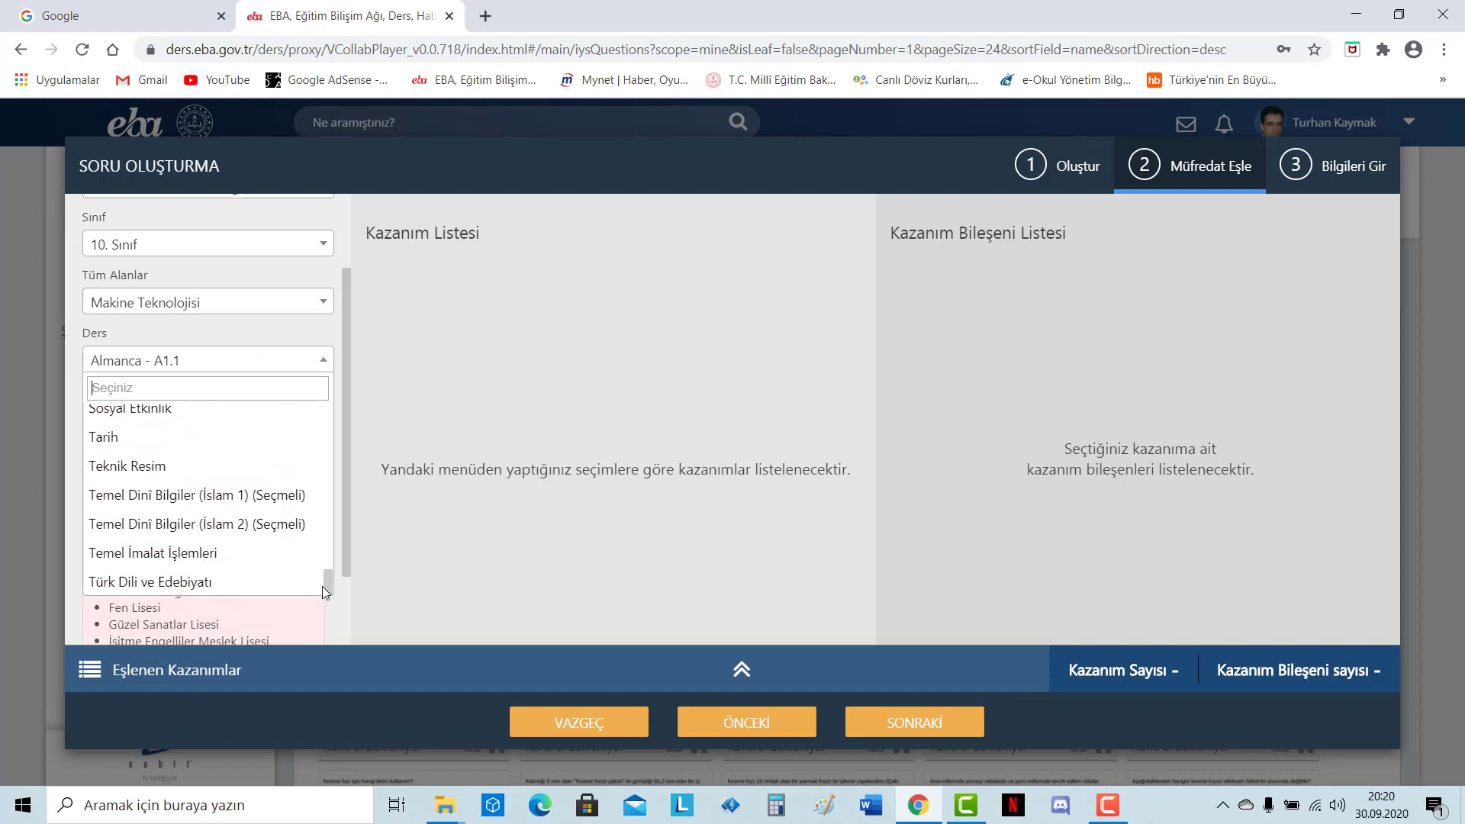
{"action": "left_click", "coordinate": [230, 554]}
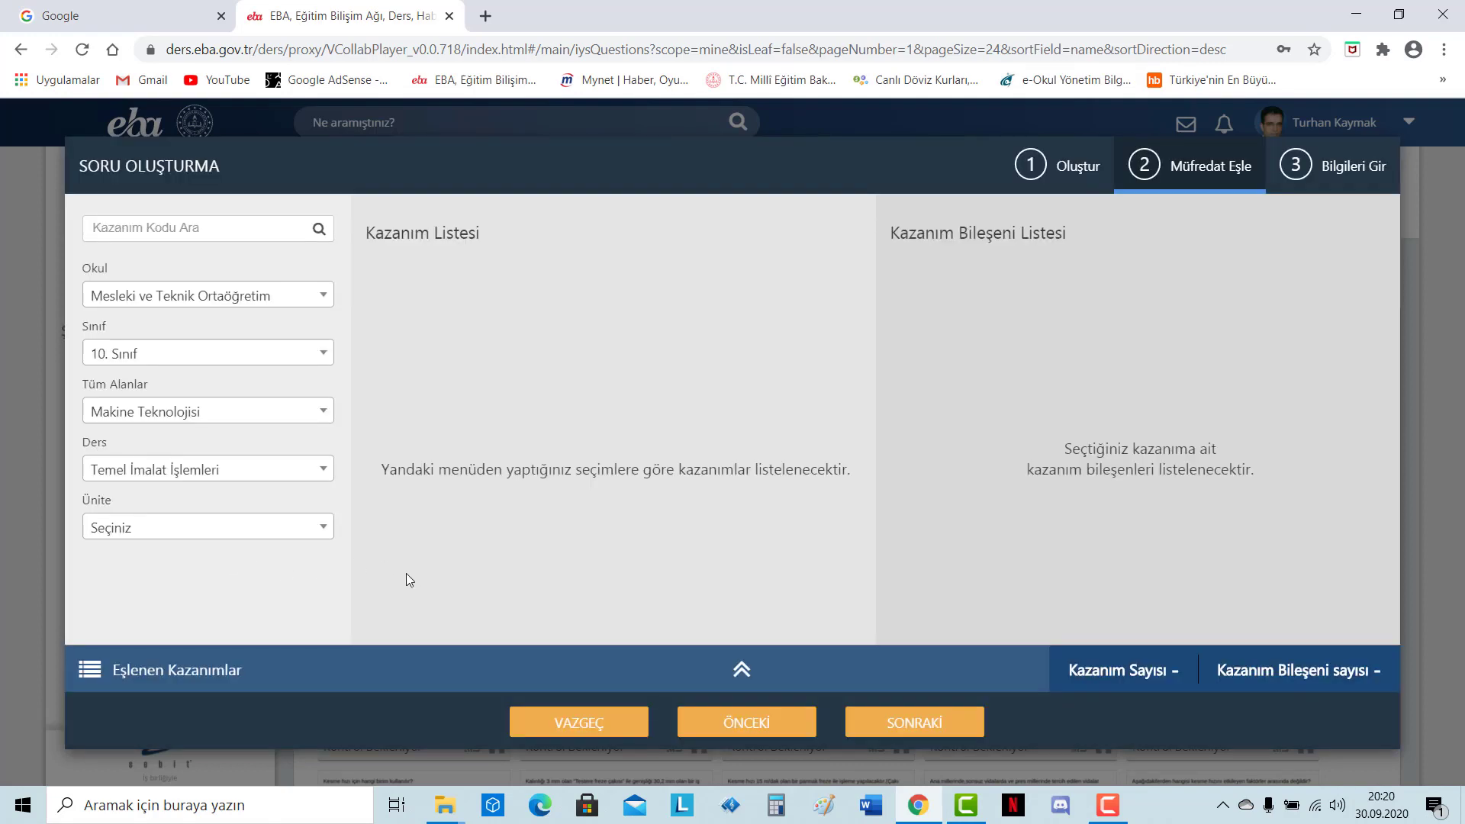
{"action": "left_click", "coordinate": [251, 532]}
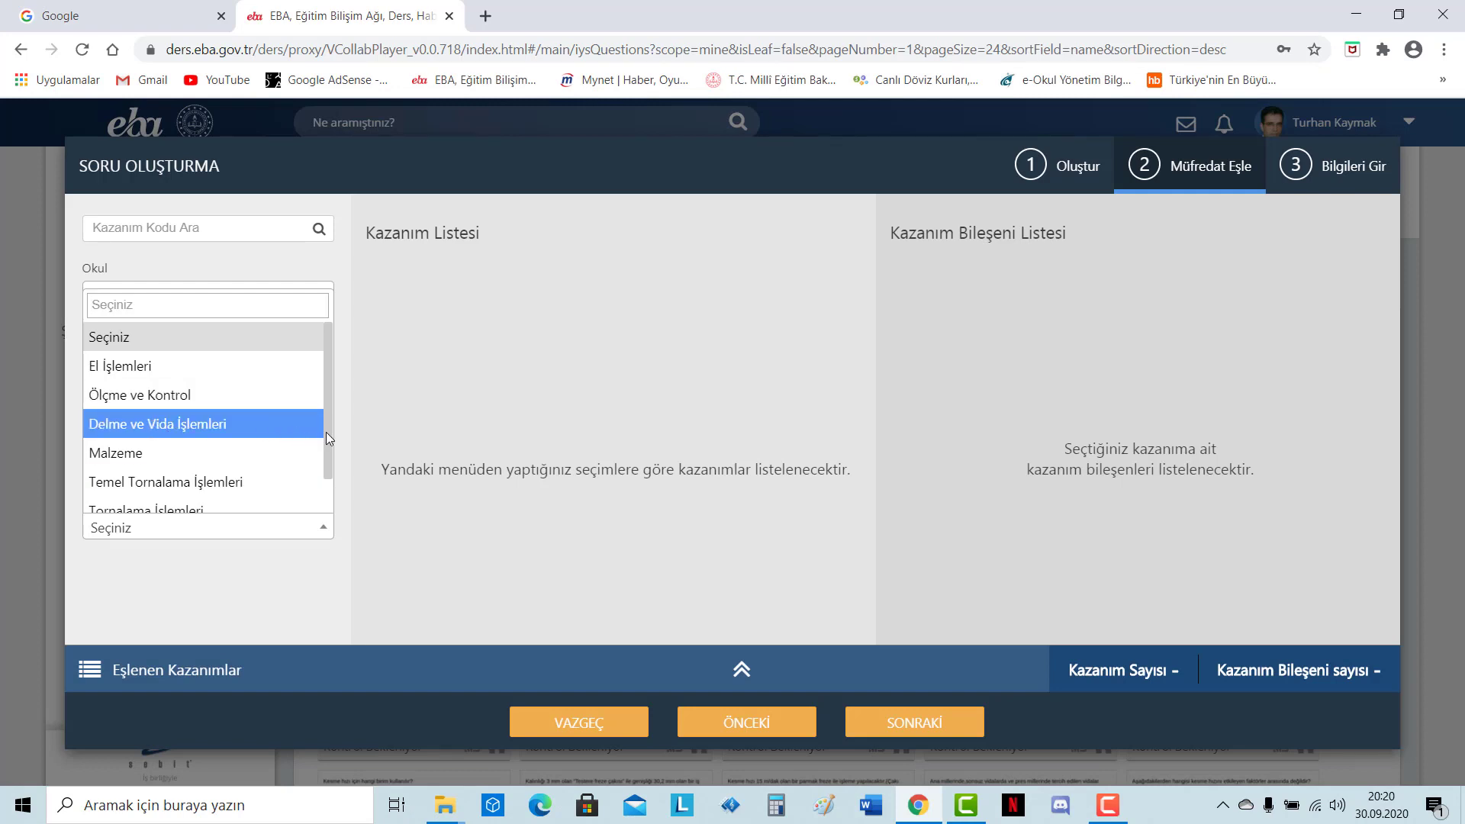
{"action": "scroll", "coordinate": [322, 487], "scroll_direction": "down", "scroll_amount": 1}
{"action": "scroll", "coordinate": [325, 406], "scroll_direction": "up", "scroll_amount": 1}
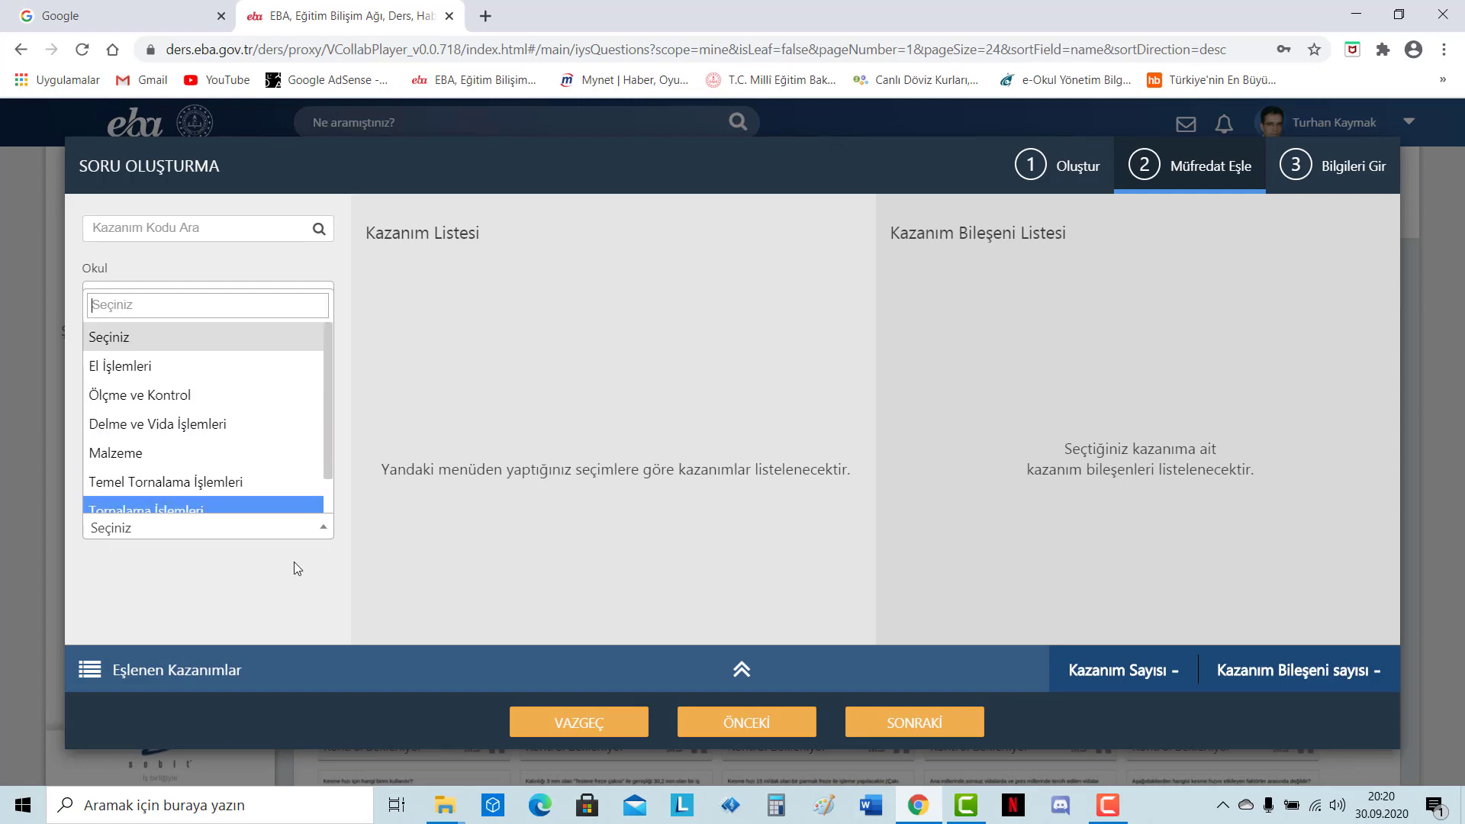
{"action": "left_click", "coordinate": [164, 405]}
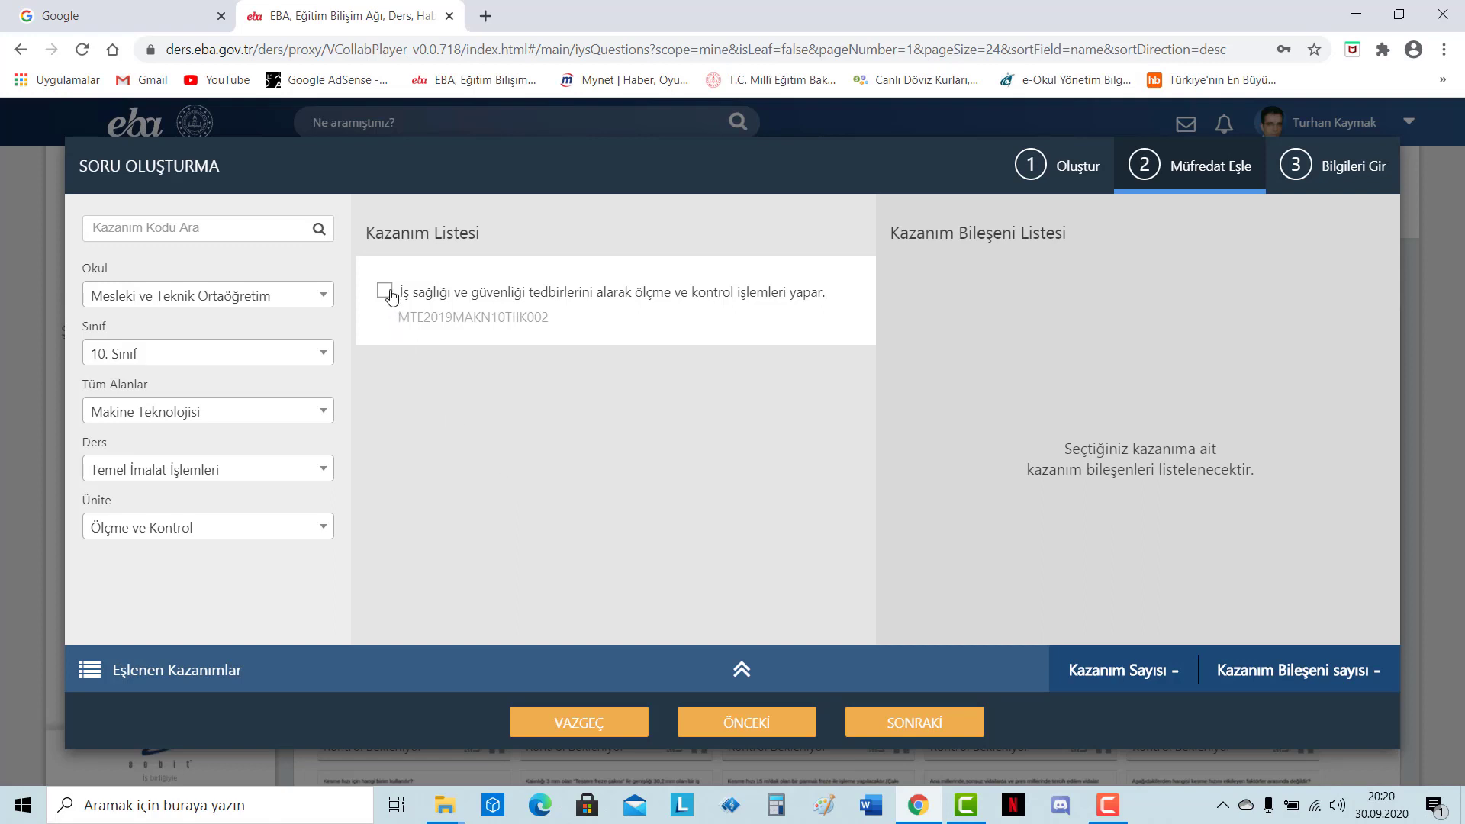
Step: Tick both components of the Ölçme ve Kontrol outcome and continue to Bilgileri Gir
{"action": "left_click", "coordinate": [388, 312]}
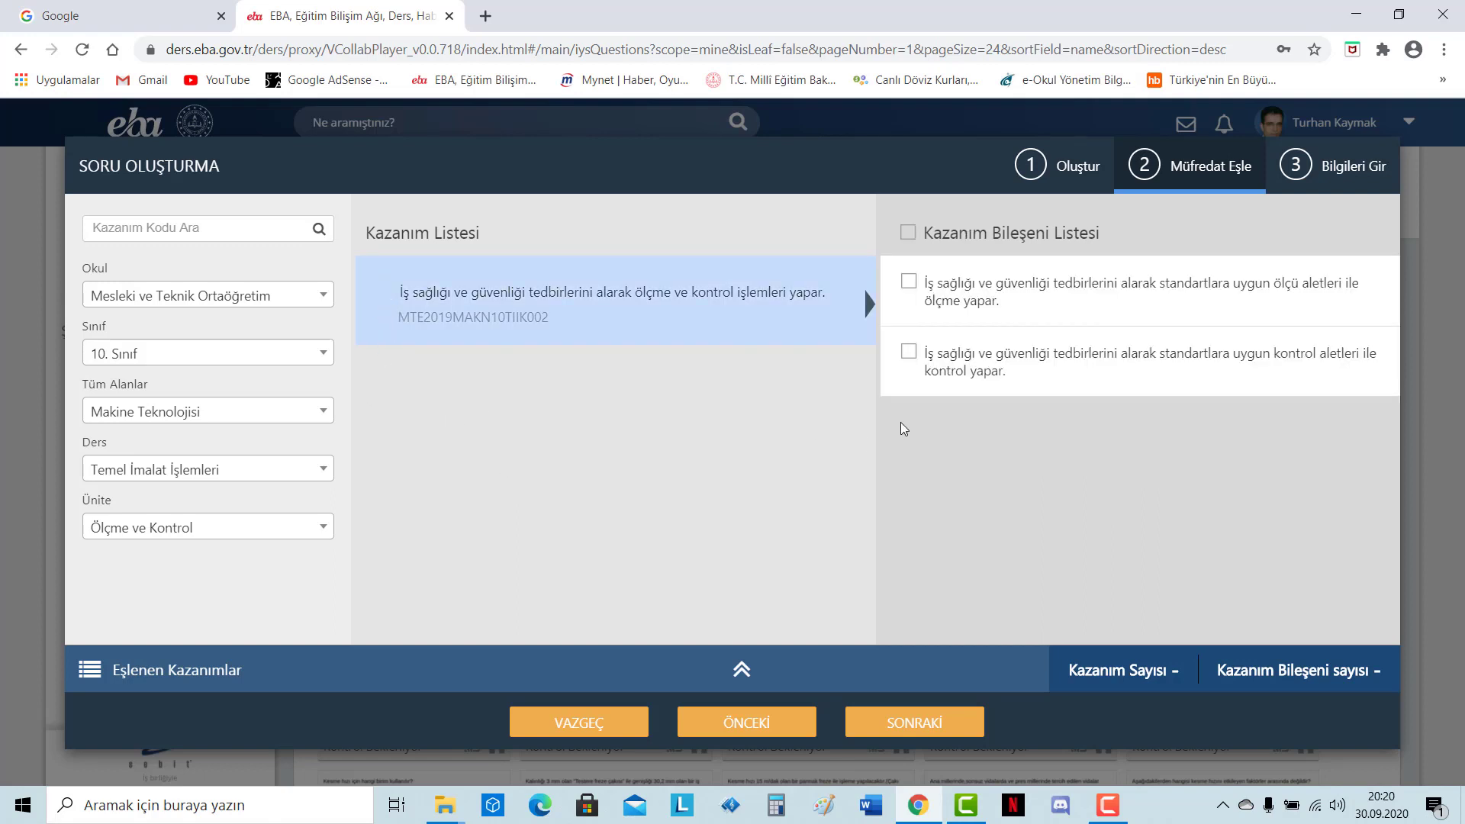
{"action": "left_click", "coordinate": [909, 282]}
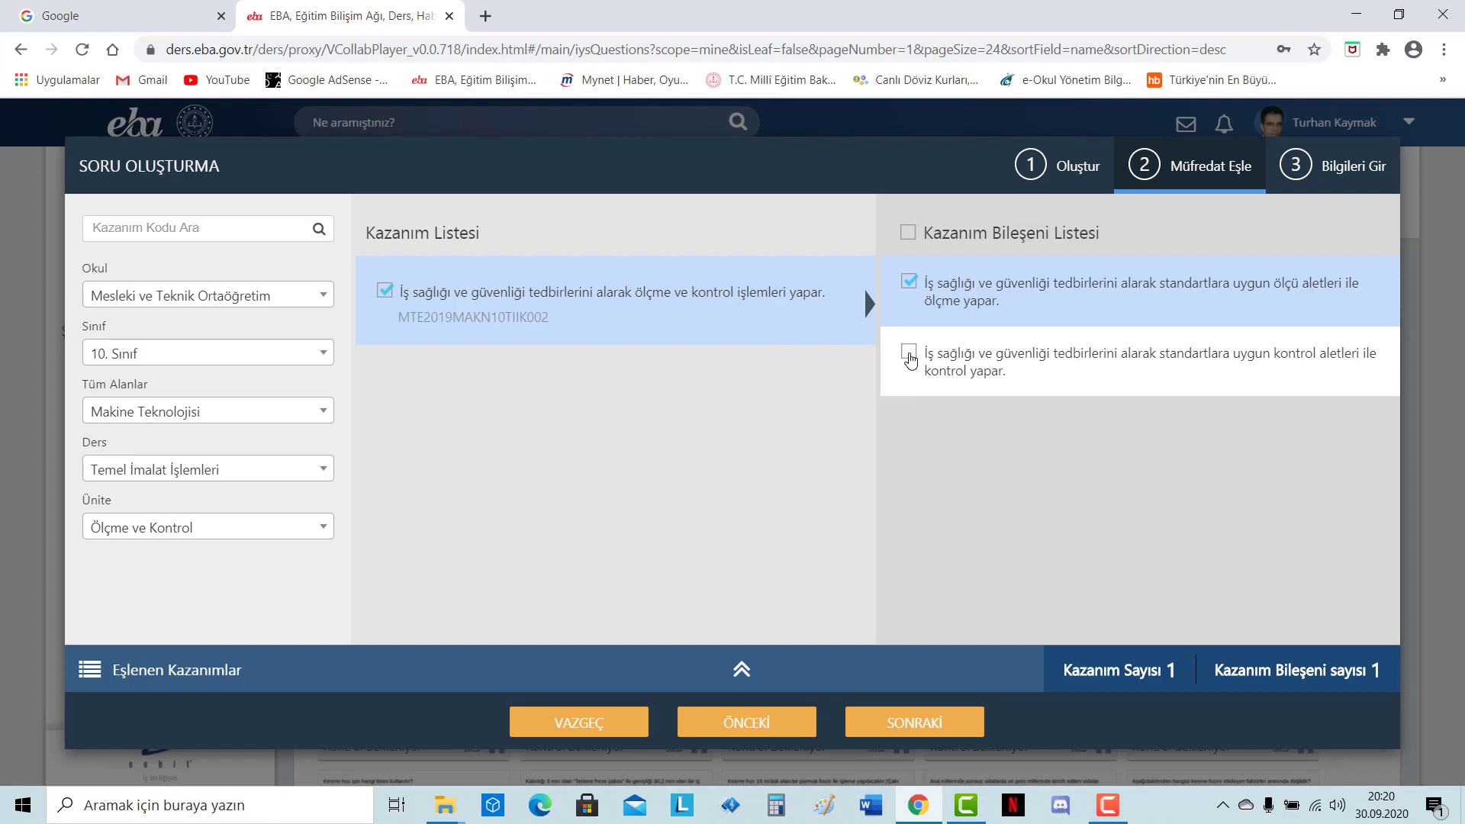
{"action": "left_click", "coordinate": [908, 353]}
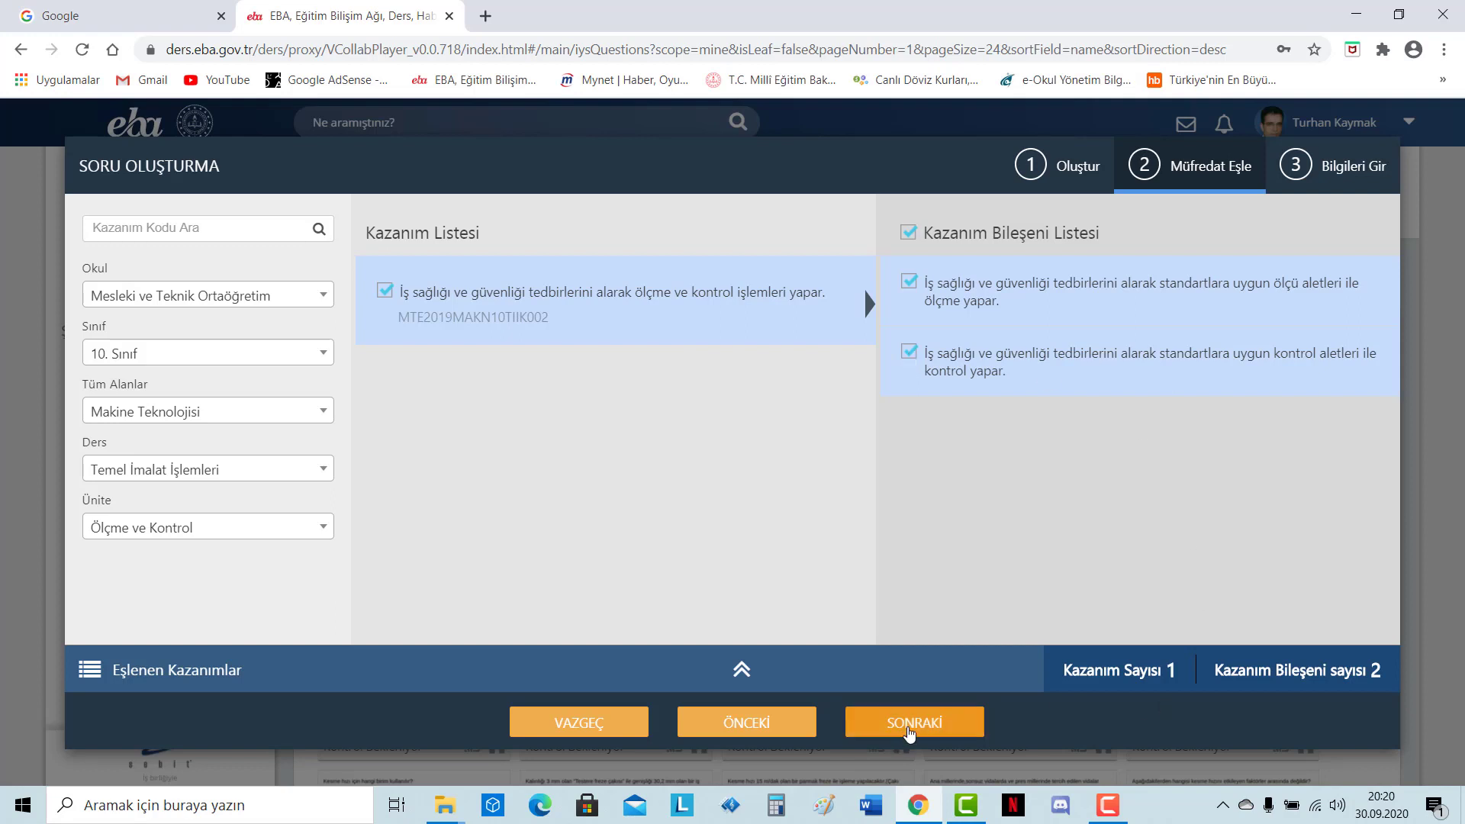
{"action": "left_click", "coordinate": [908, 731]}
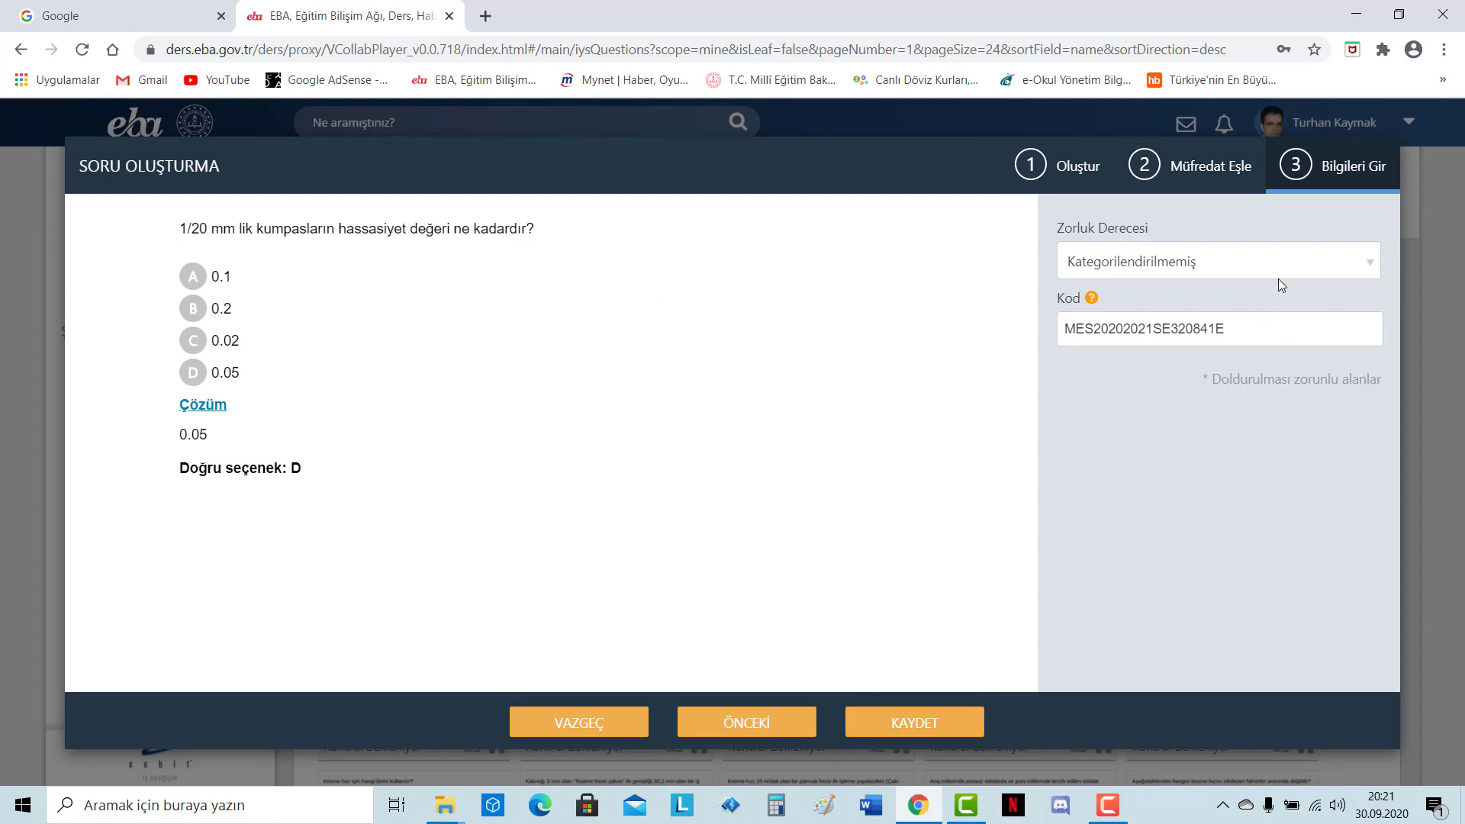
Step: Choose Kolay as Zorluk Derecesi and save with KAYDET
{"action": "left_click", "coordinate": [1289, 259]}
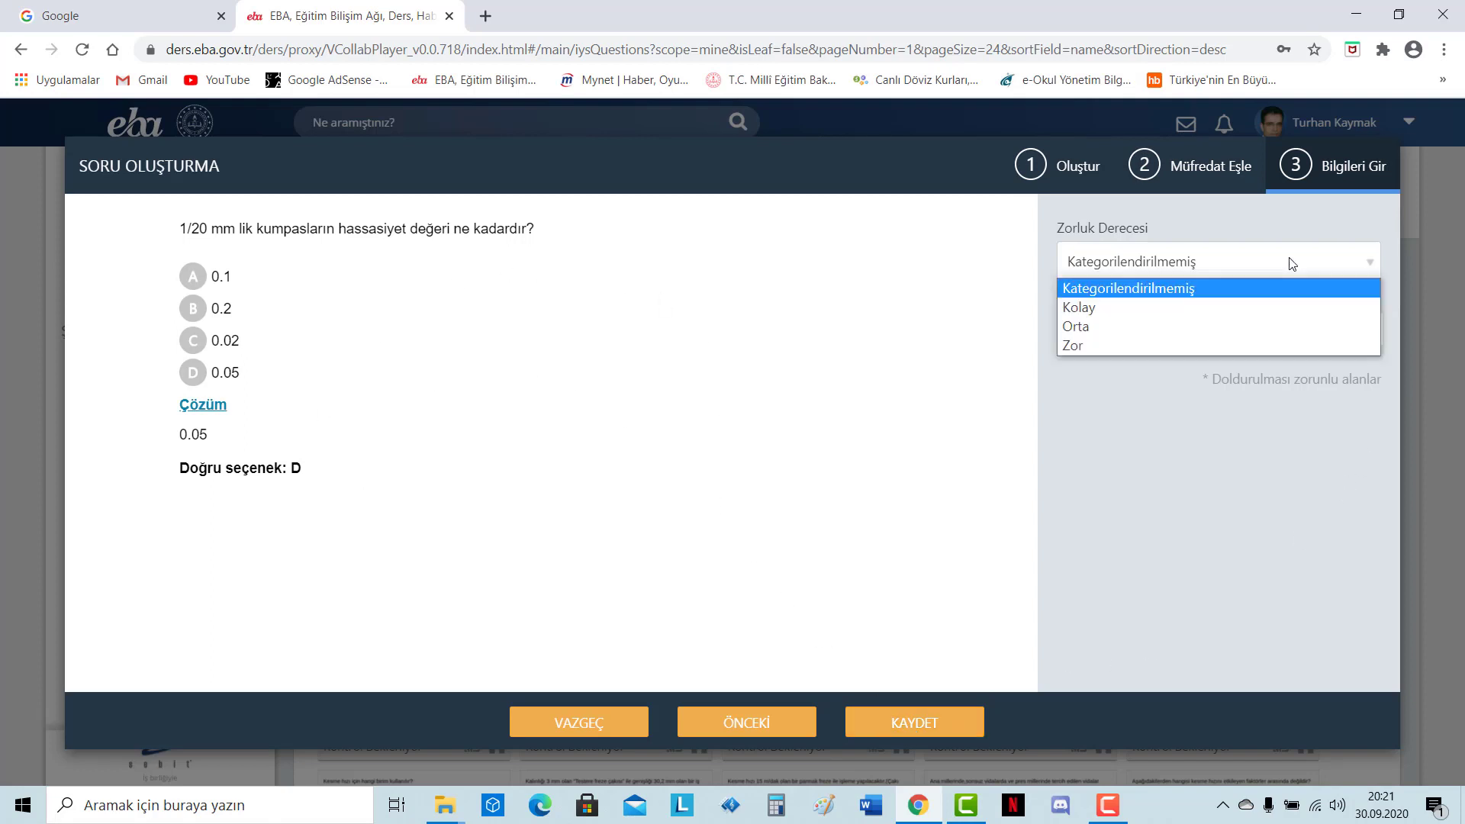
{"action": "left_click", "coordinate": [1099, 308]}
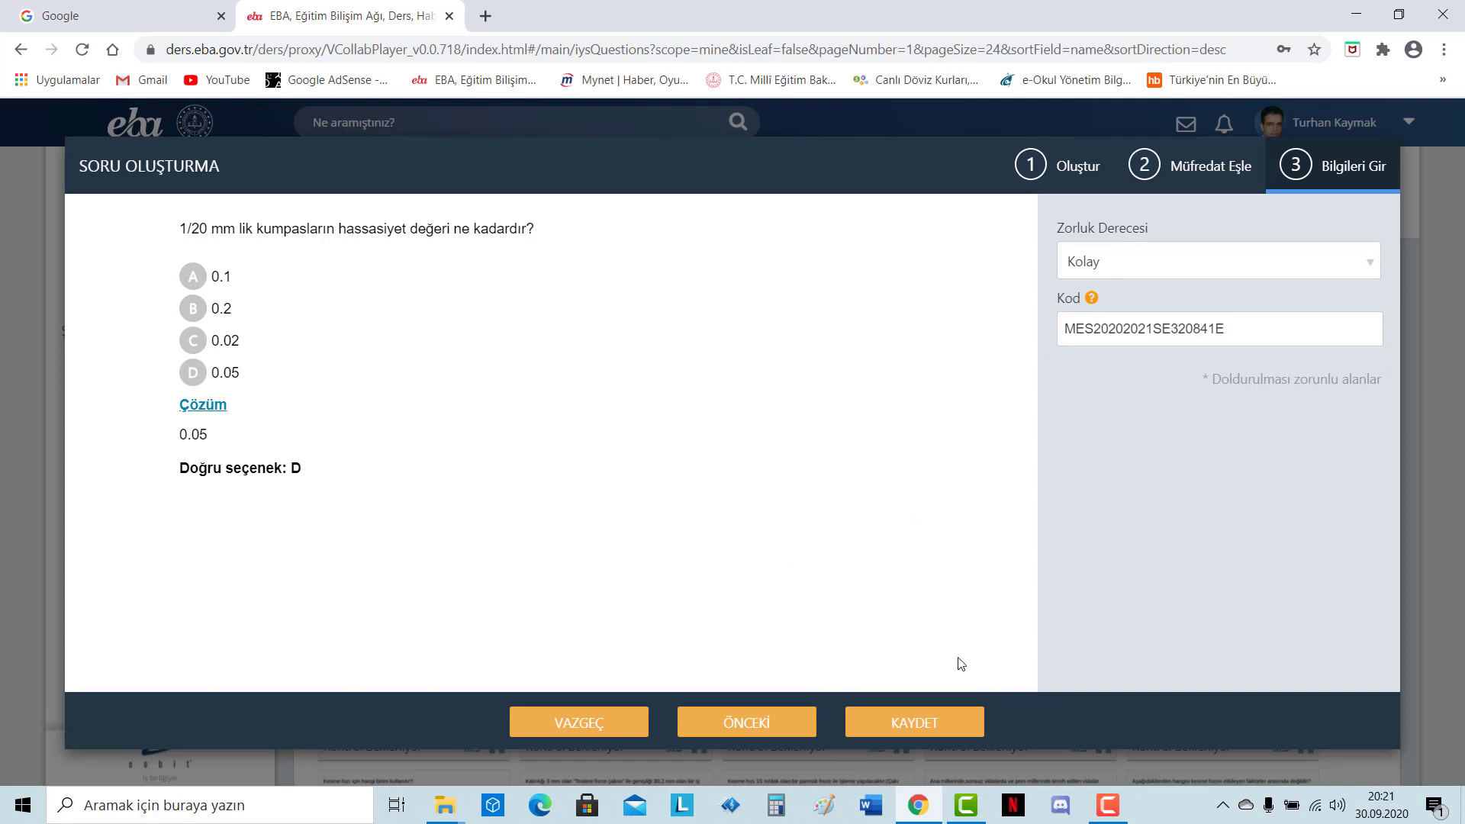
{"action": "left_click", "coordinate": [905, 723]}
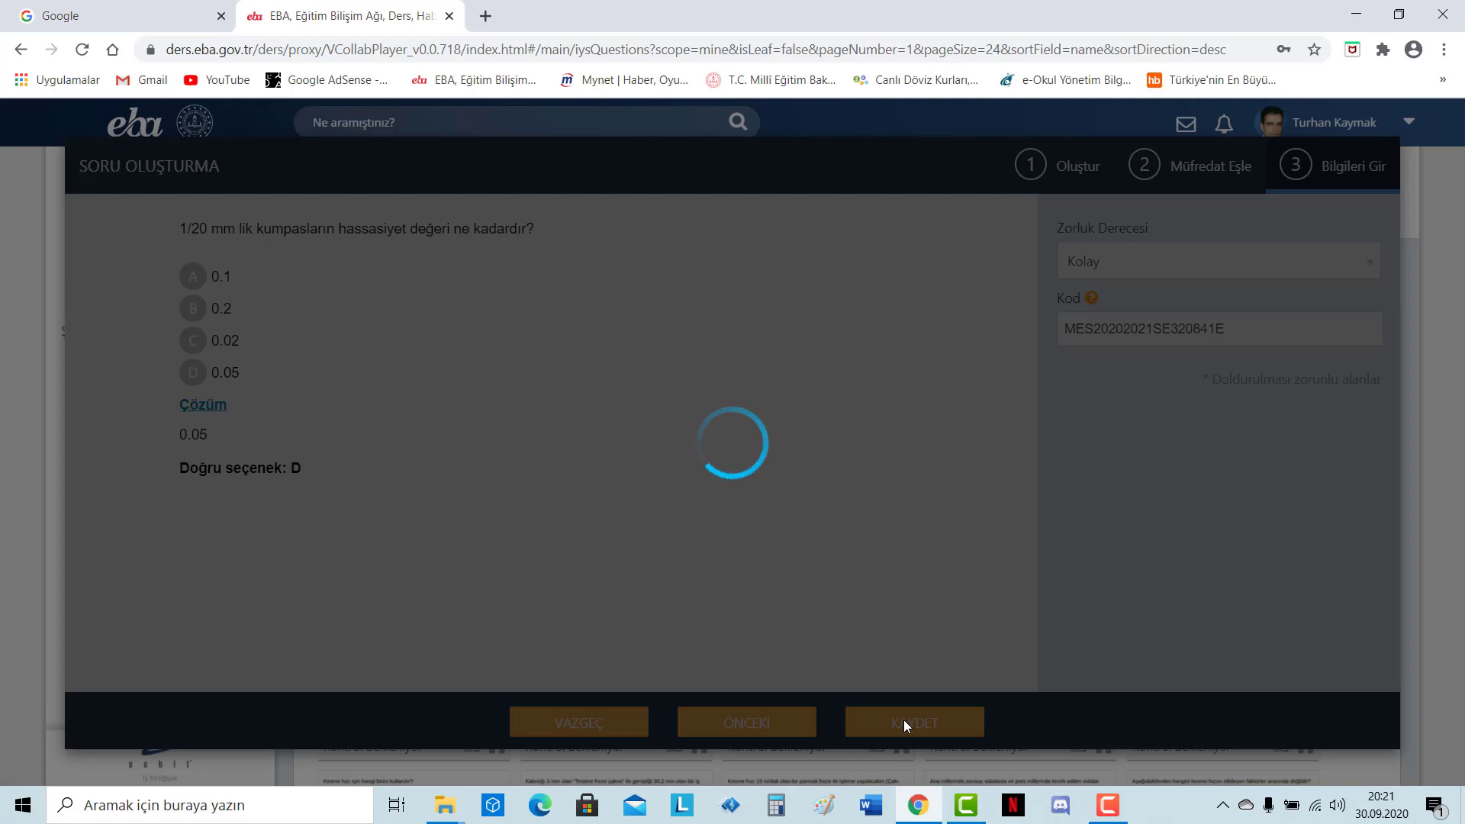
Step: Scroll the Sorularım grid to review the saved kumpas question card
{"action": "left_click", "coordinate": [1107, 805]}
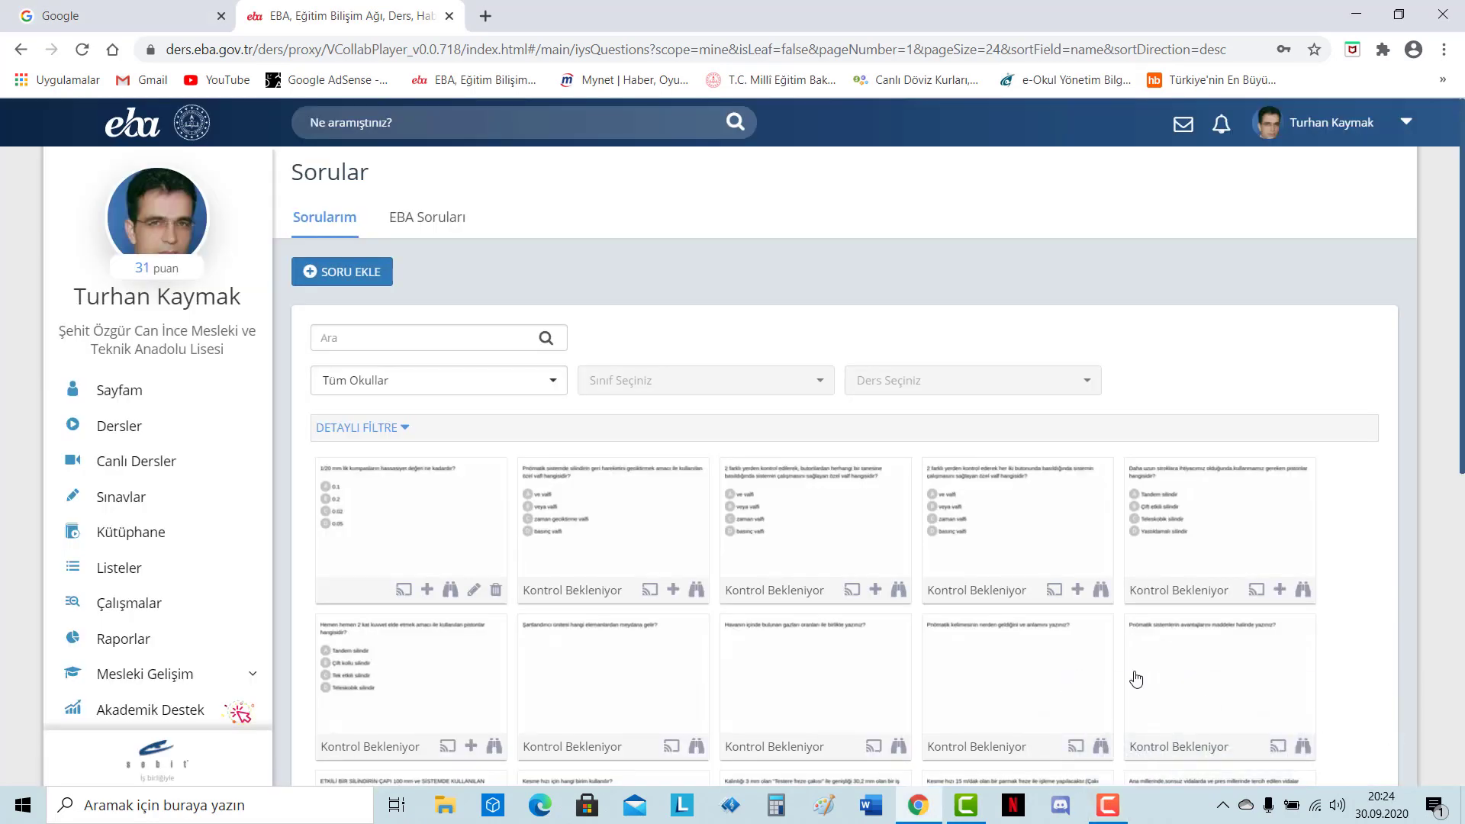
{"action": "scroll", "coordinate": [393, 569], "scroll_direction": "down", "scroll_amount": 2}
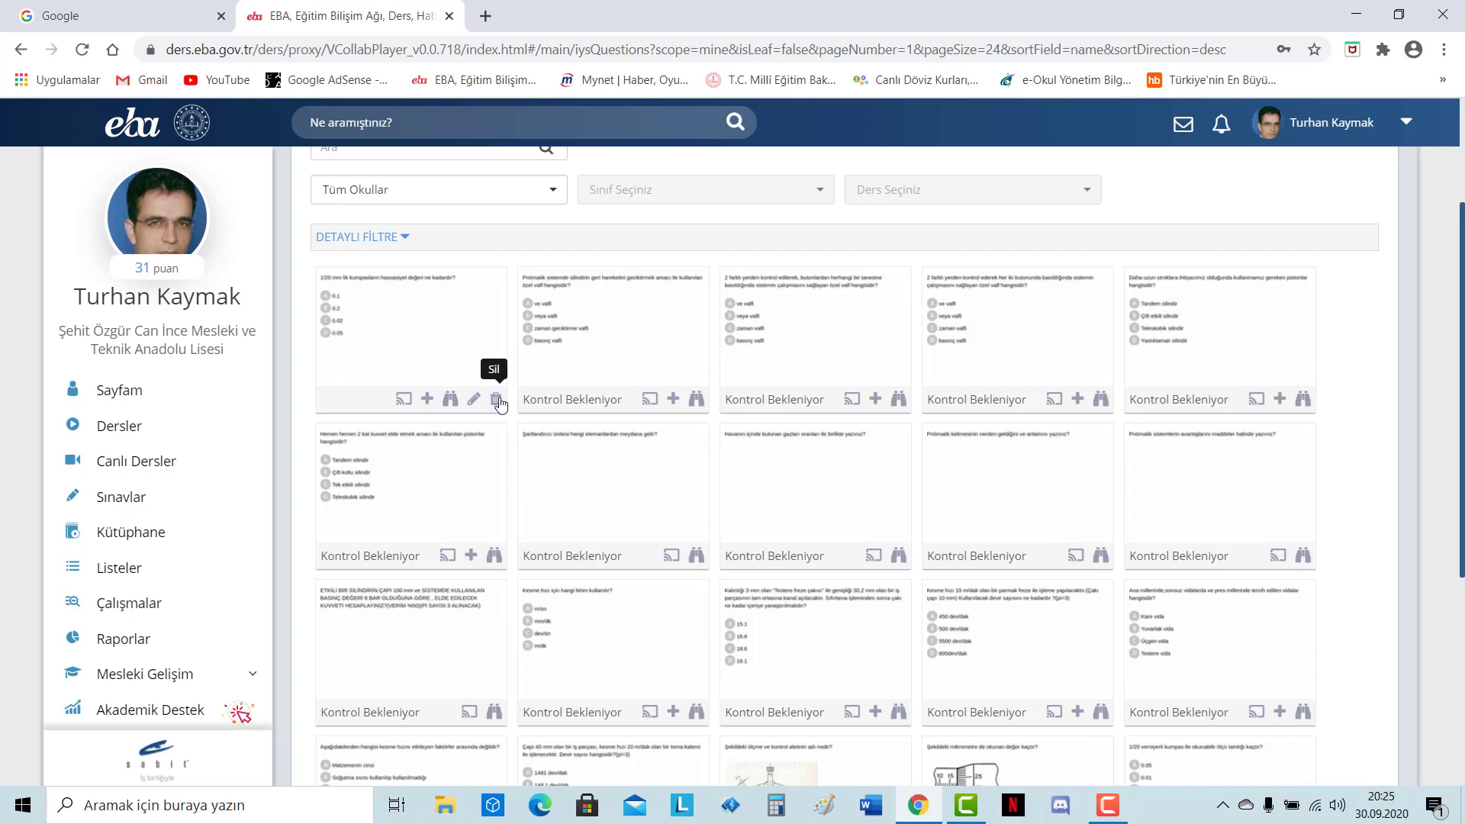
{"action": "scroll", "coordinate": [245, 565], "scroll_direction": "down", "scroll_amount": 2}
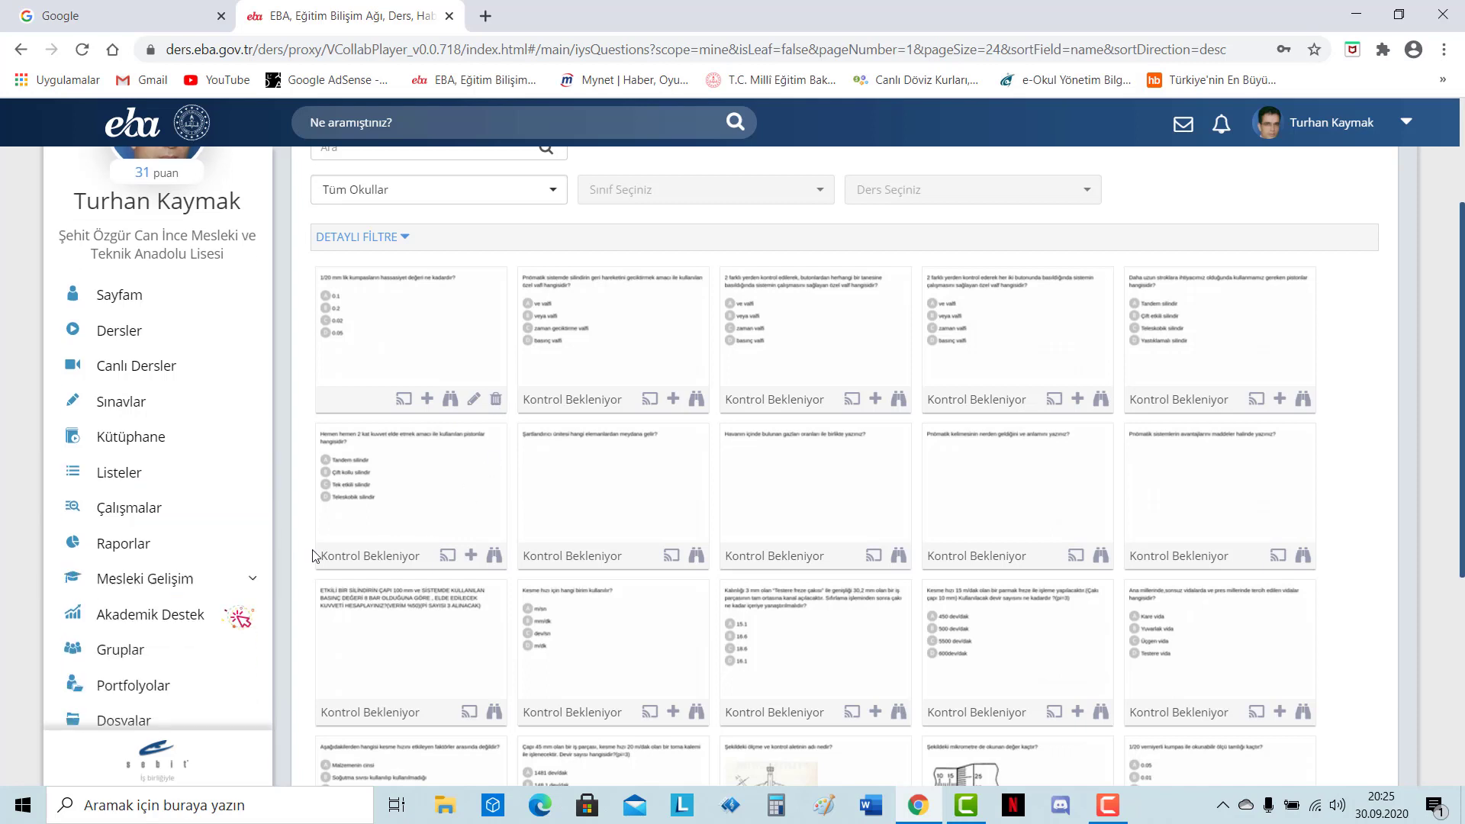
Step: Delete the kumpas question, confirm with Sil, and scroll the remaining 42 questions
{"action": "left_click", "coordinate": [496, 400]}
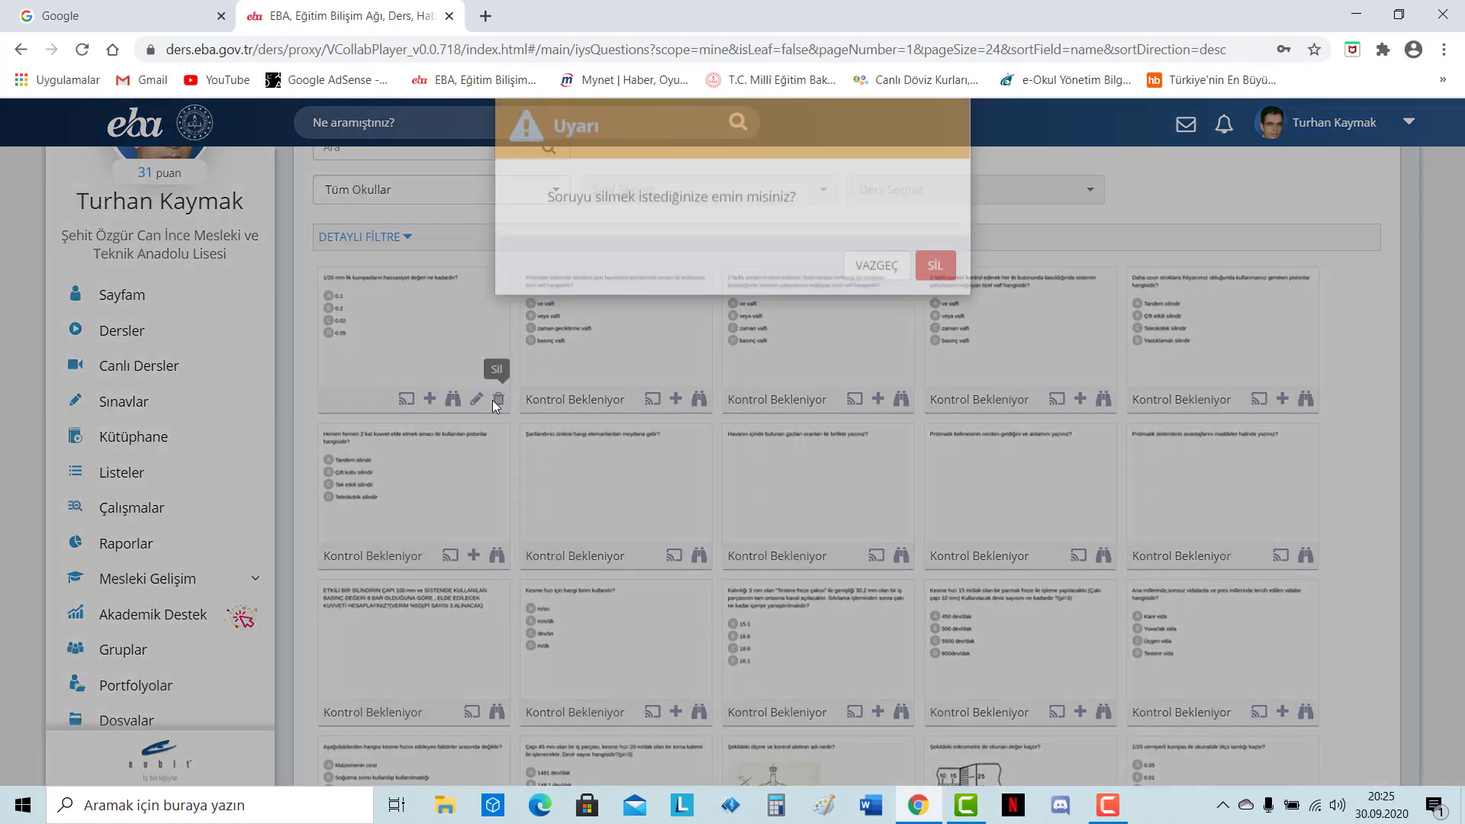
{"action": "left_click", "coordinate": [937, 298]}
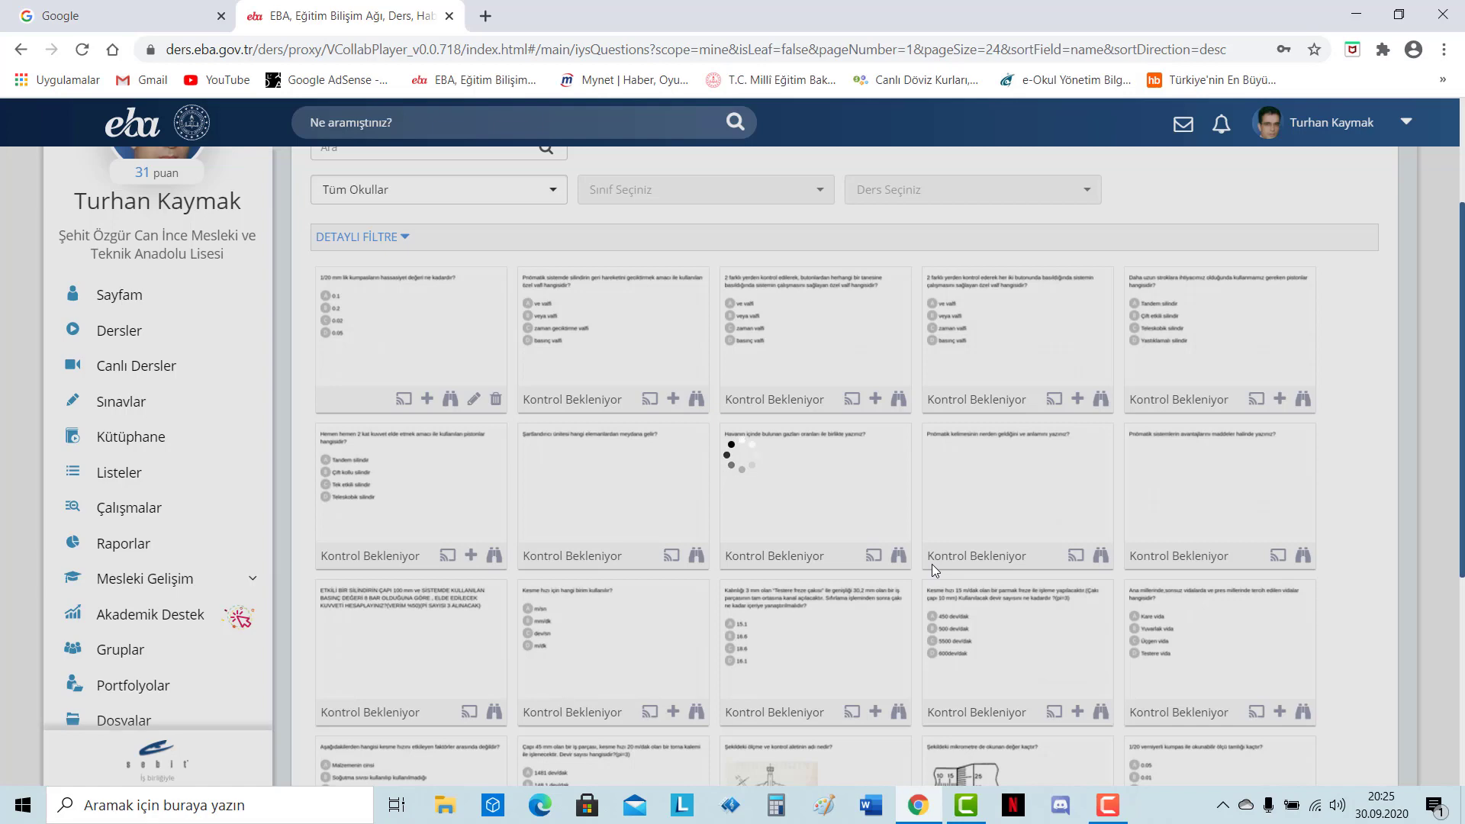
{"action": "scroll", "coordinate": [200, 574], "scroll_direction": "down", "scroll_amount": 3}
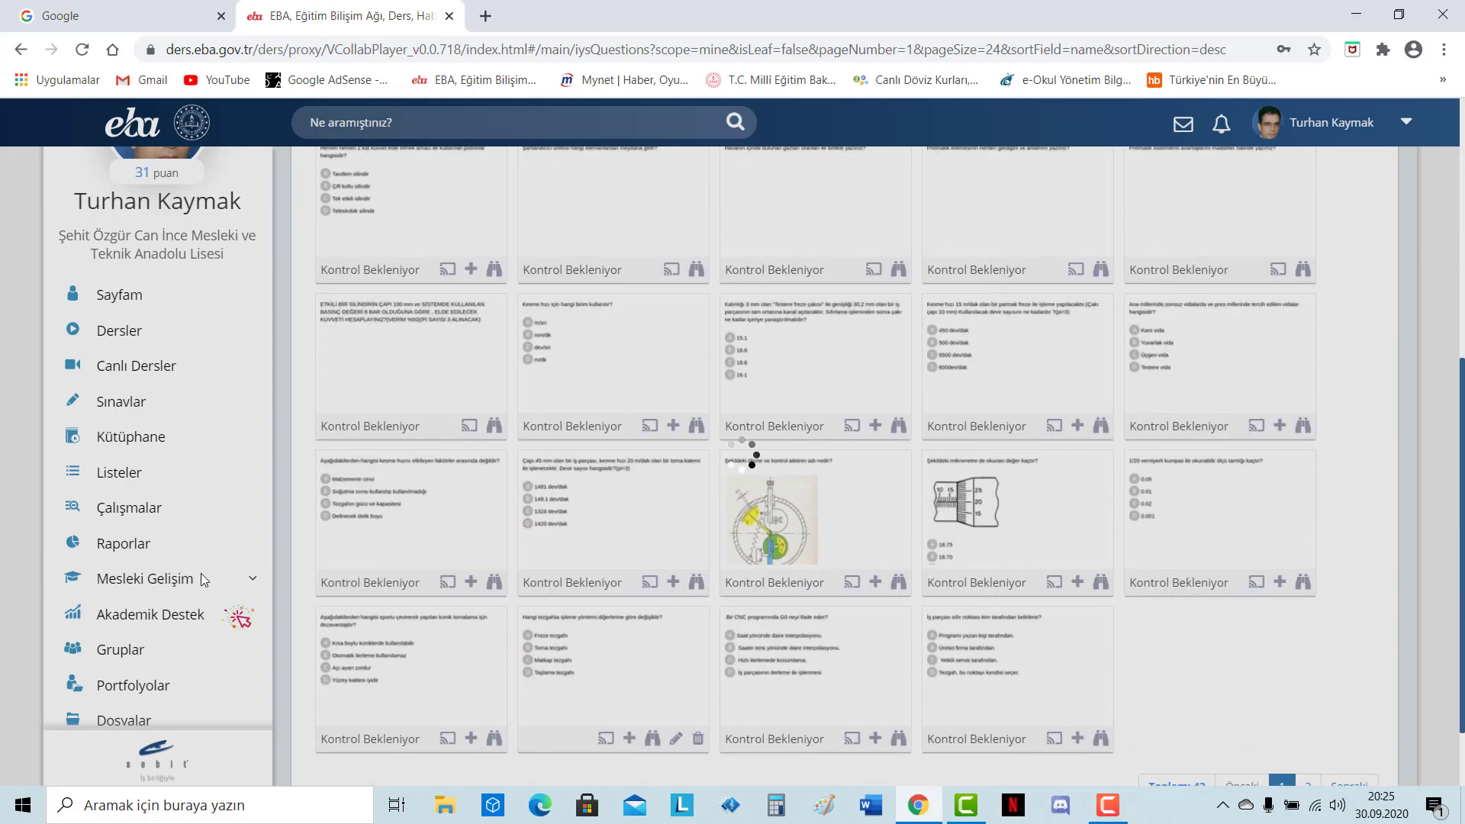
{"action": "scroll", "coordinate": [232, 555], "scroll_direction": "down", "scroll_amount": 2}
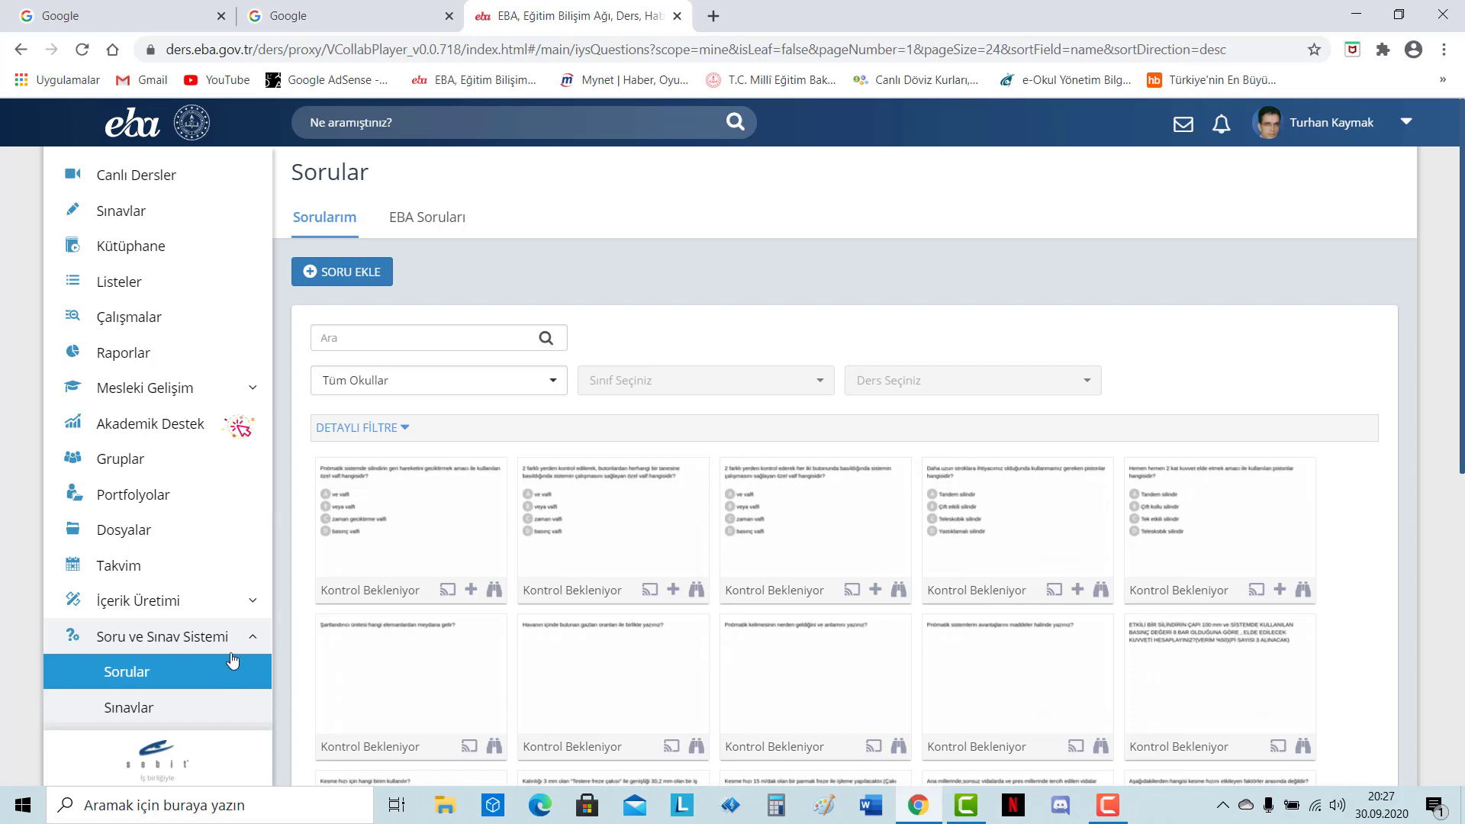
Step: From the exams list, skip the pnömatik test row's actions and start a new exam with SINAV OLUŞTUR
{"action": "scroll", "coordinate": [168, 654], "scroll_direction": "down", "scroll_amount": 1}
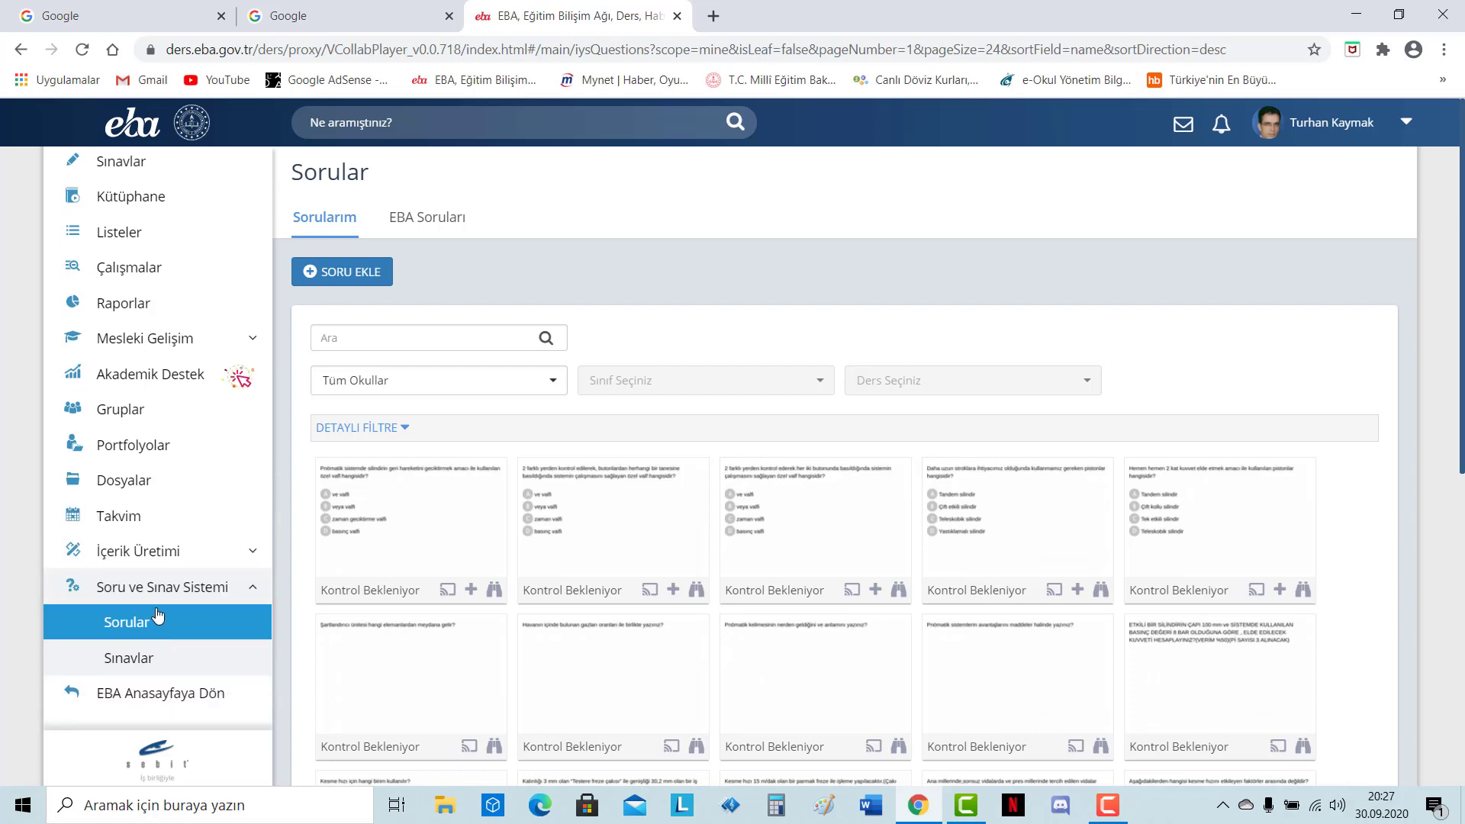
{"action": "left_click", "coordinate": [151, 661]}
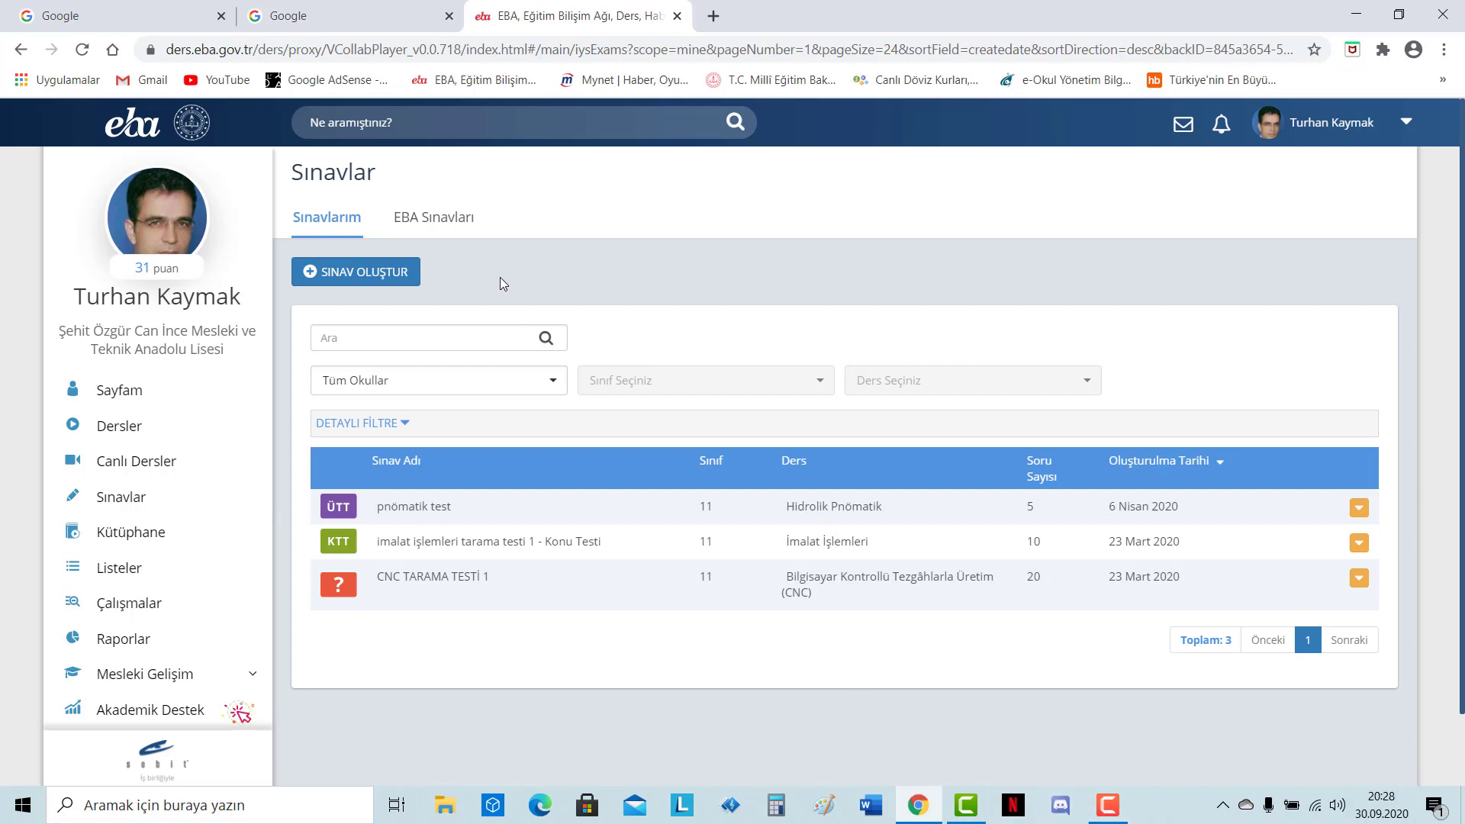
{"action": "left_click", "coordinate": [1359, 510]}
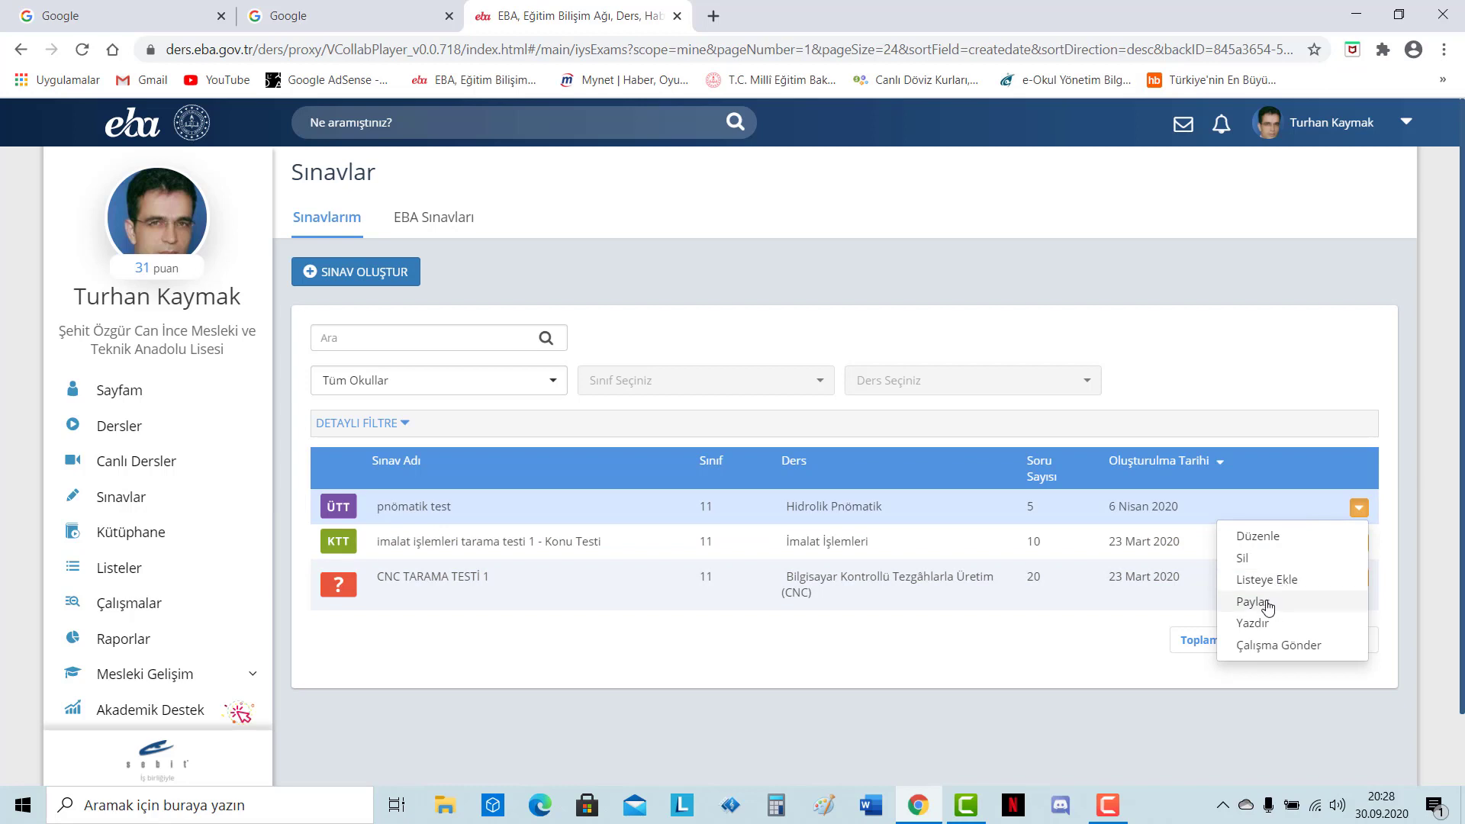
{"action": "left_click", "coordinate": [976, 734]}
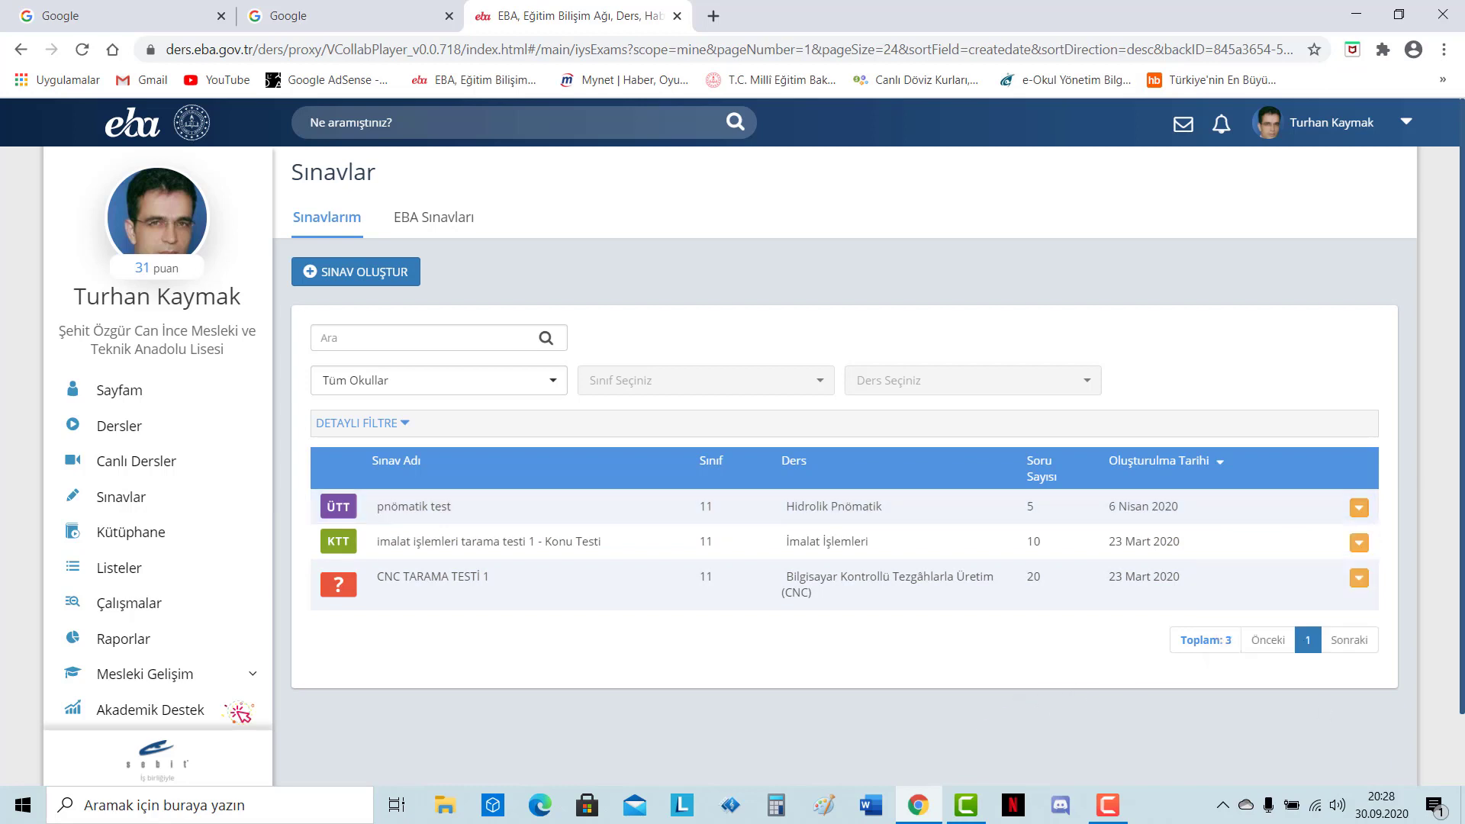
{"action": "left_click", "coordinate": [350, 280]}
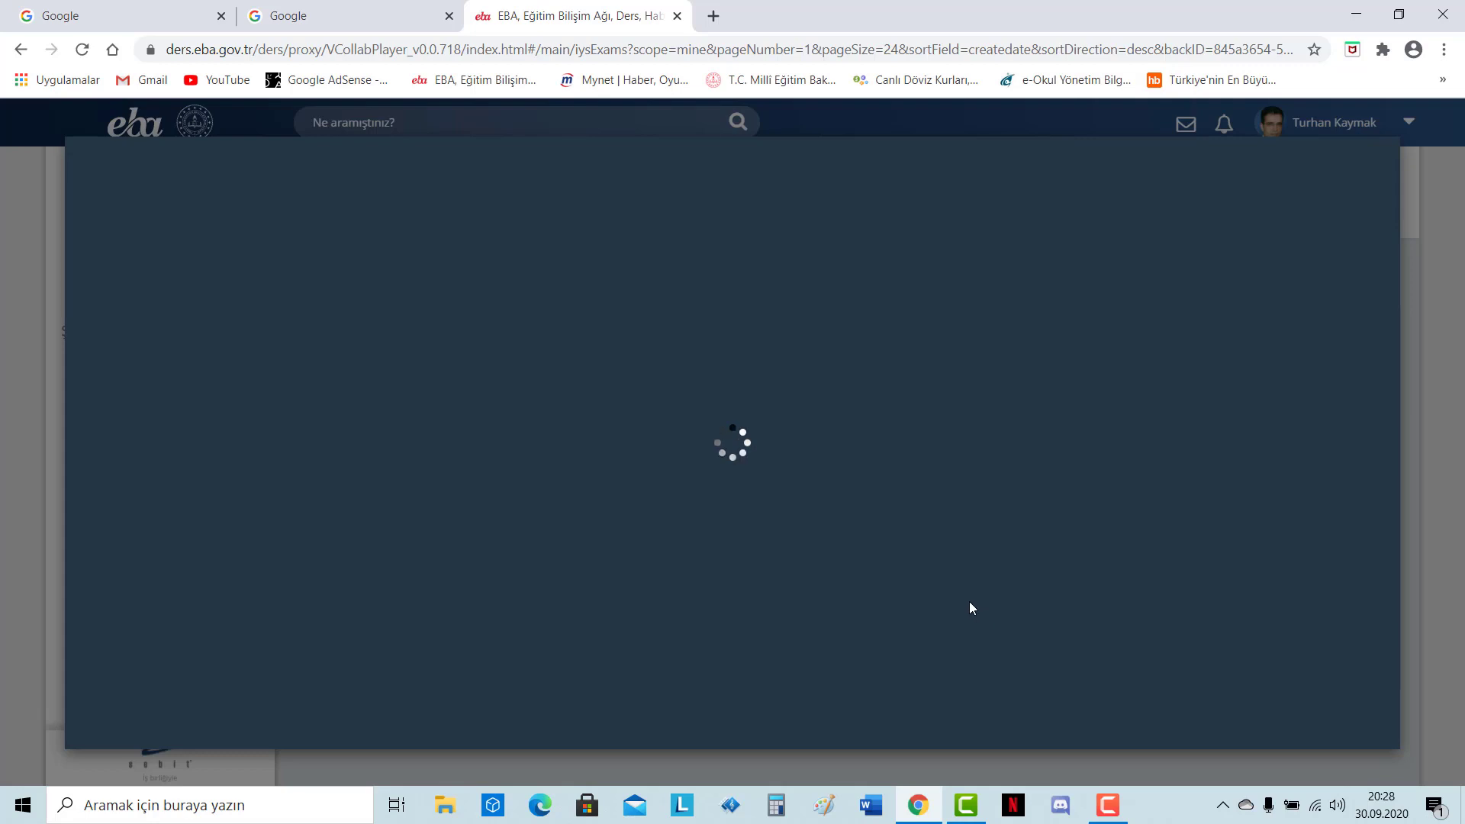
Step: Let the Sınav Oluşturma builder finish loading with an empty first section on the Oluştur step
{"action": "left_click", "coordinate": [1108, 805]}
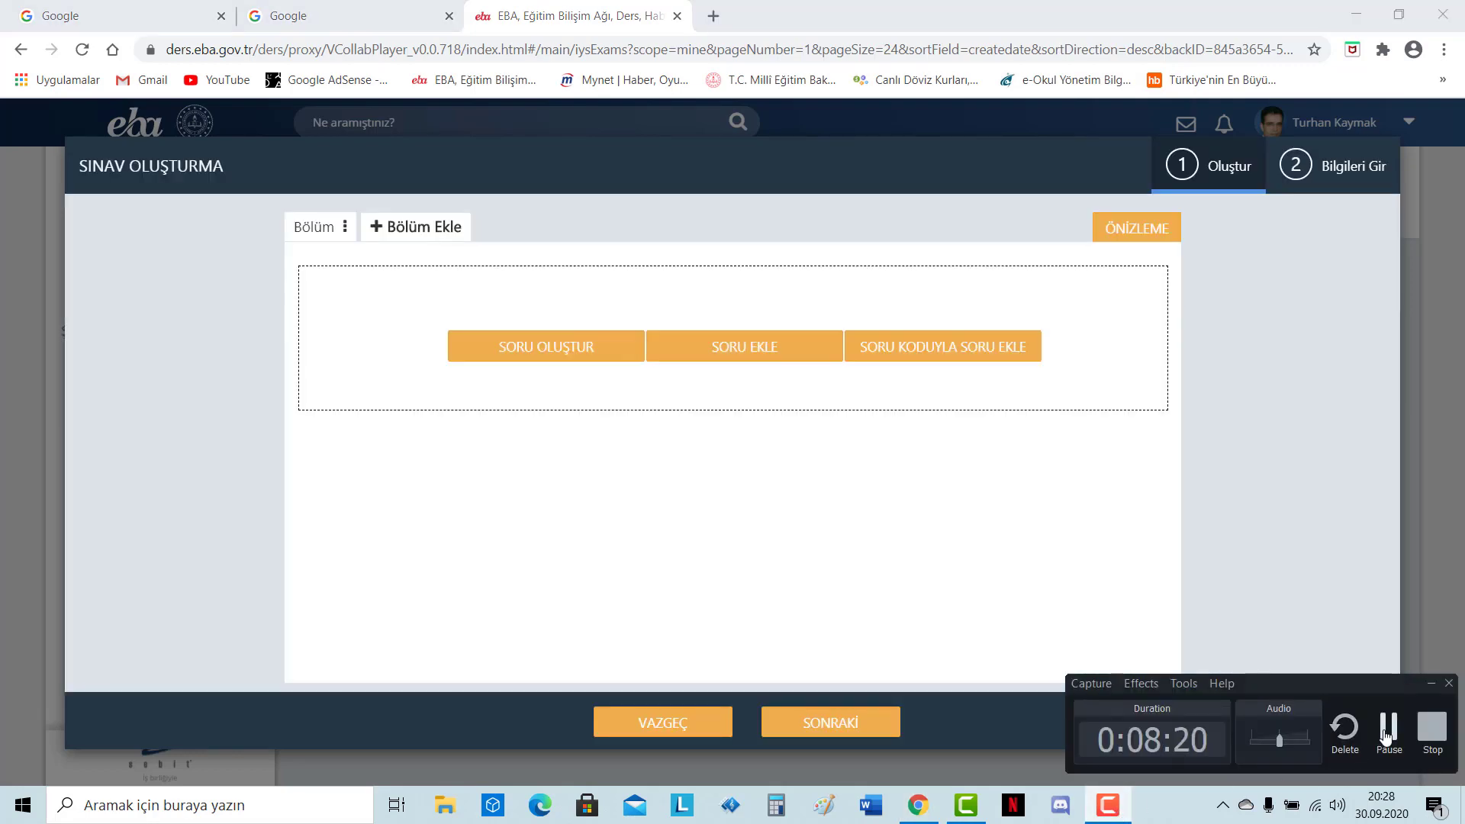
{"action": "left_click", "coordinate": [1334, 524]}
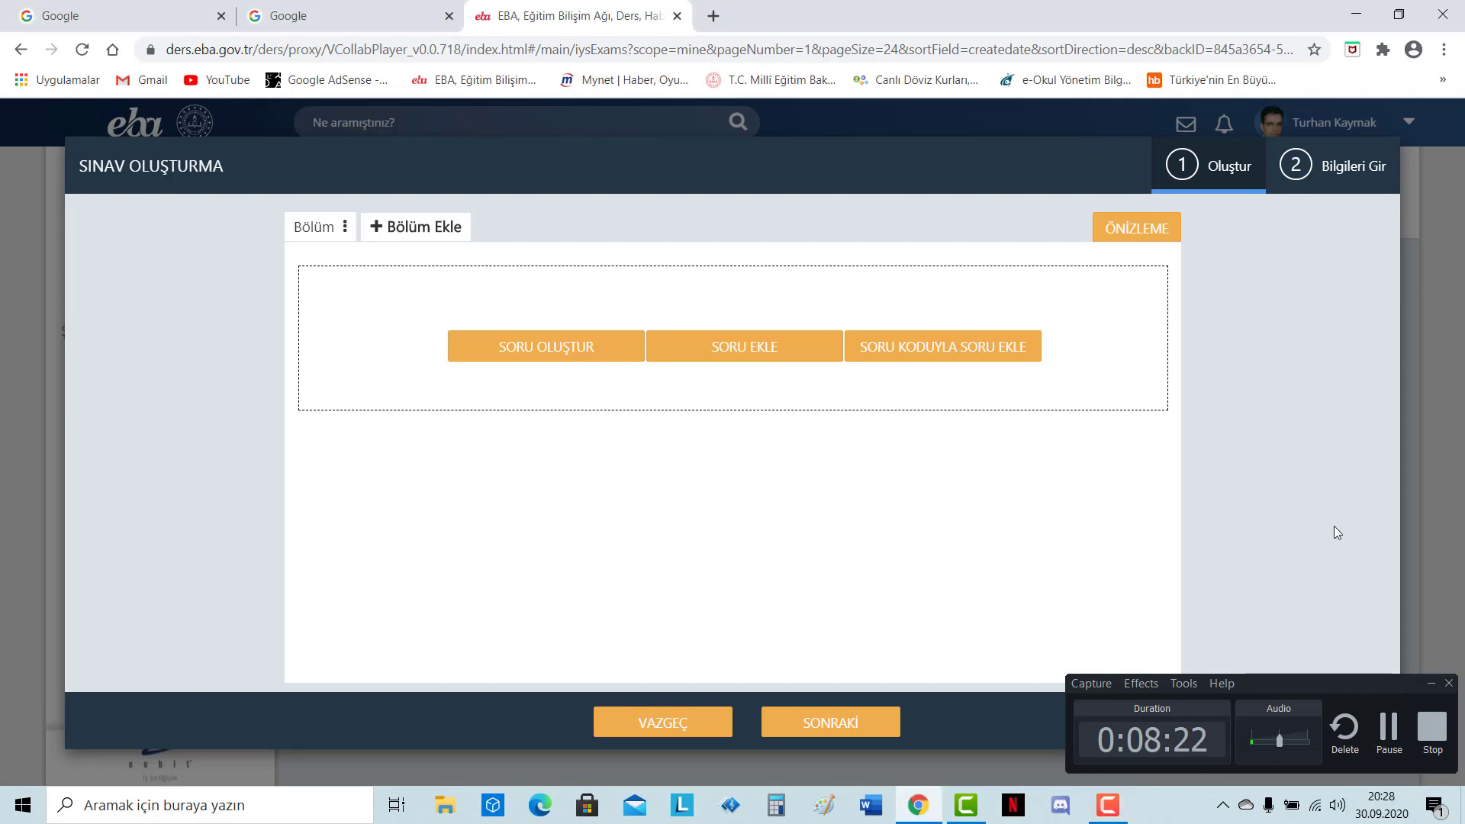
{"action": "left_click", "coordinate": [1430, 683]}
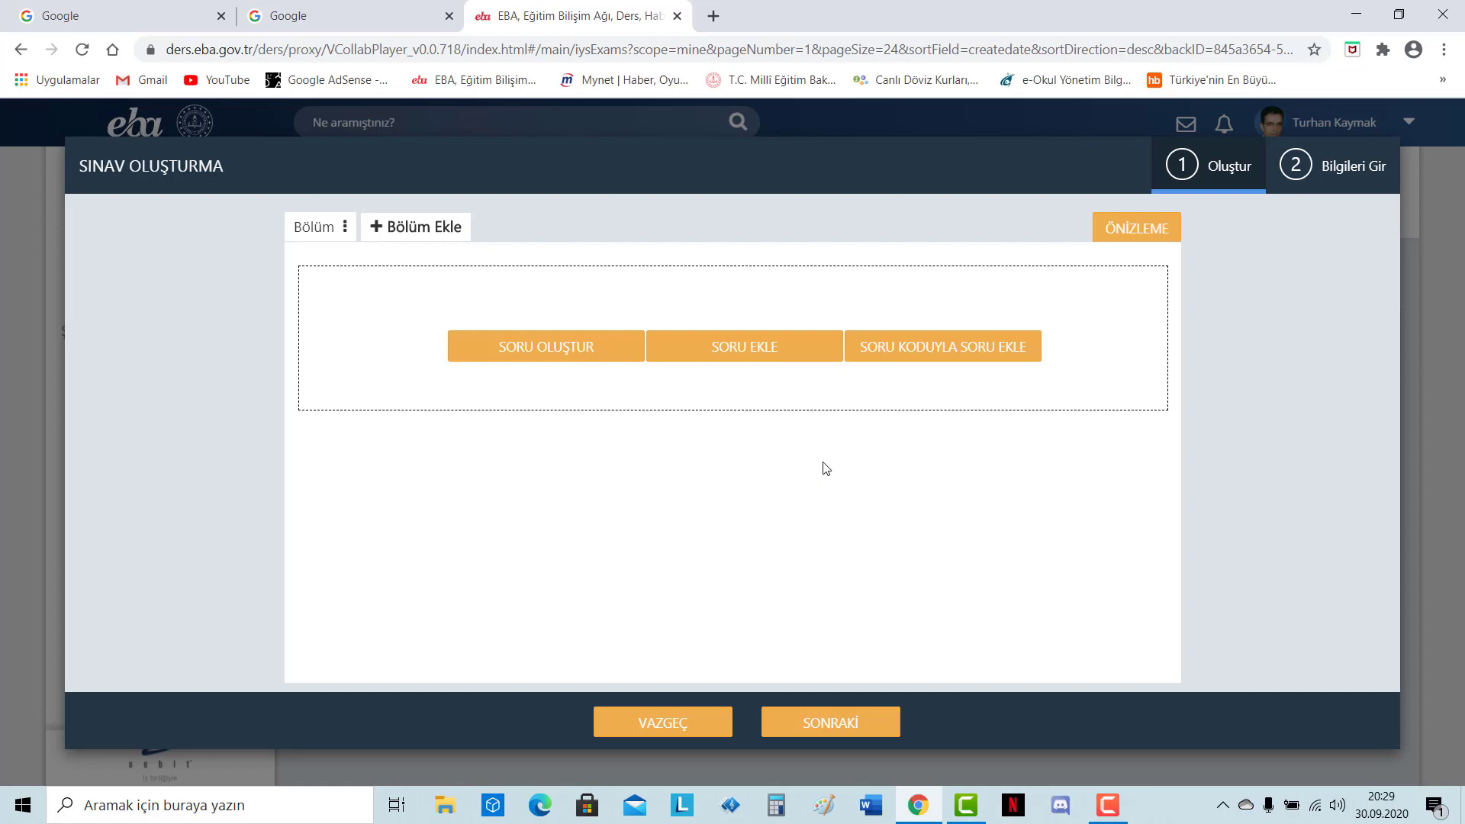
{"action": "left_click", "coordinate": [759, 357]}
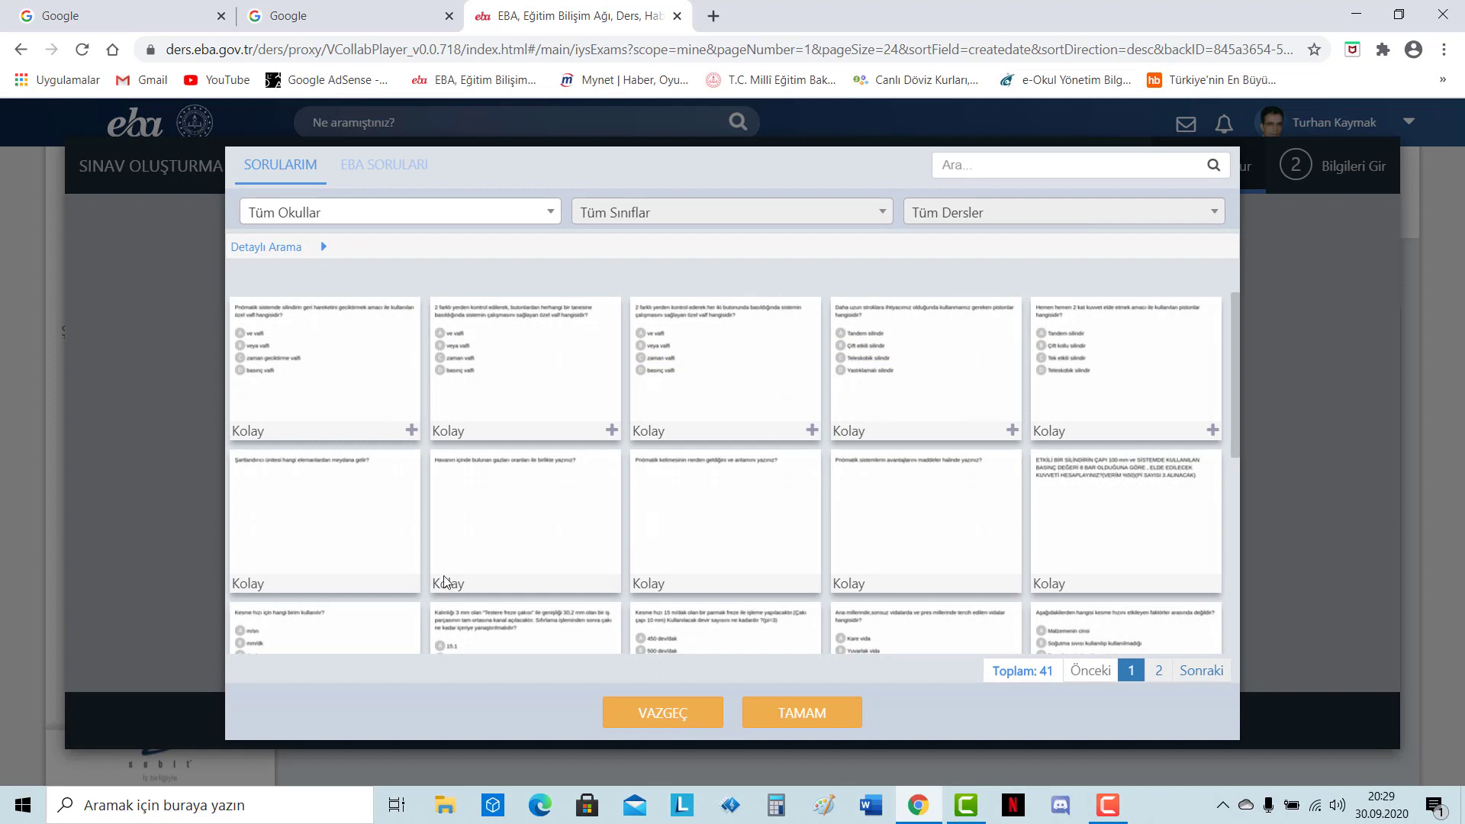
{"action": "left_click", "coordinate": [548, 212]}
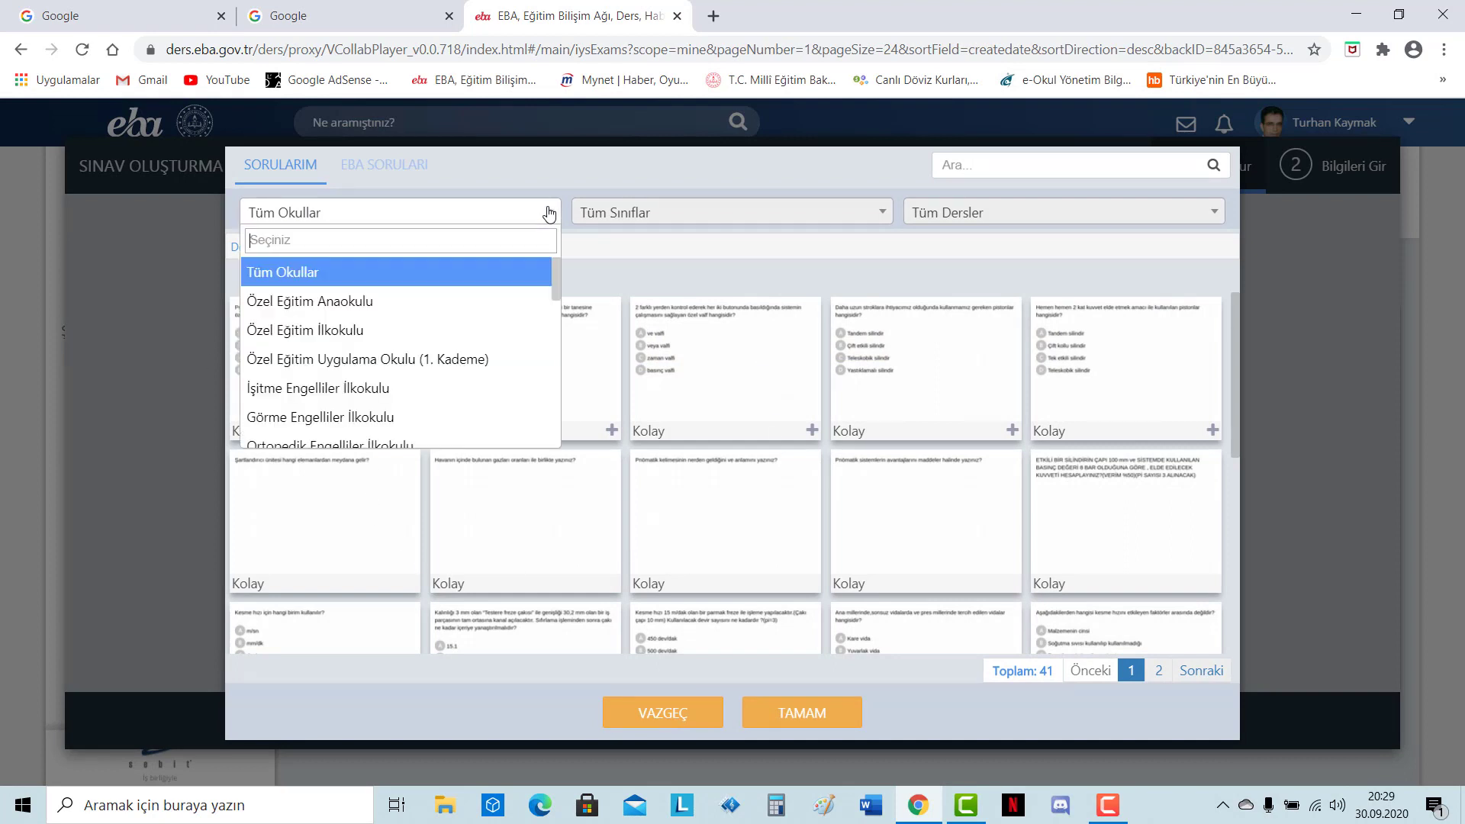
{"action": "left_click_drag", "start_coordinate": [560, 291], "coordinate": [547, 458]}
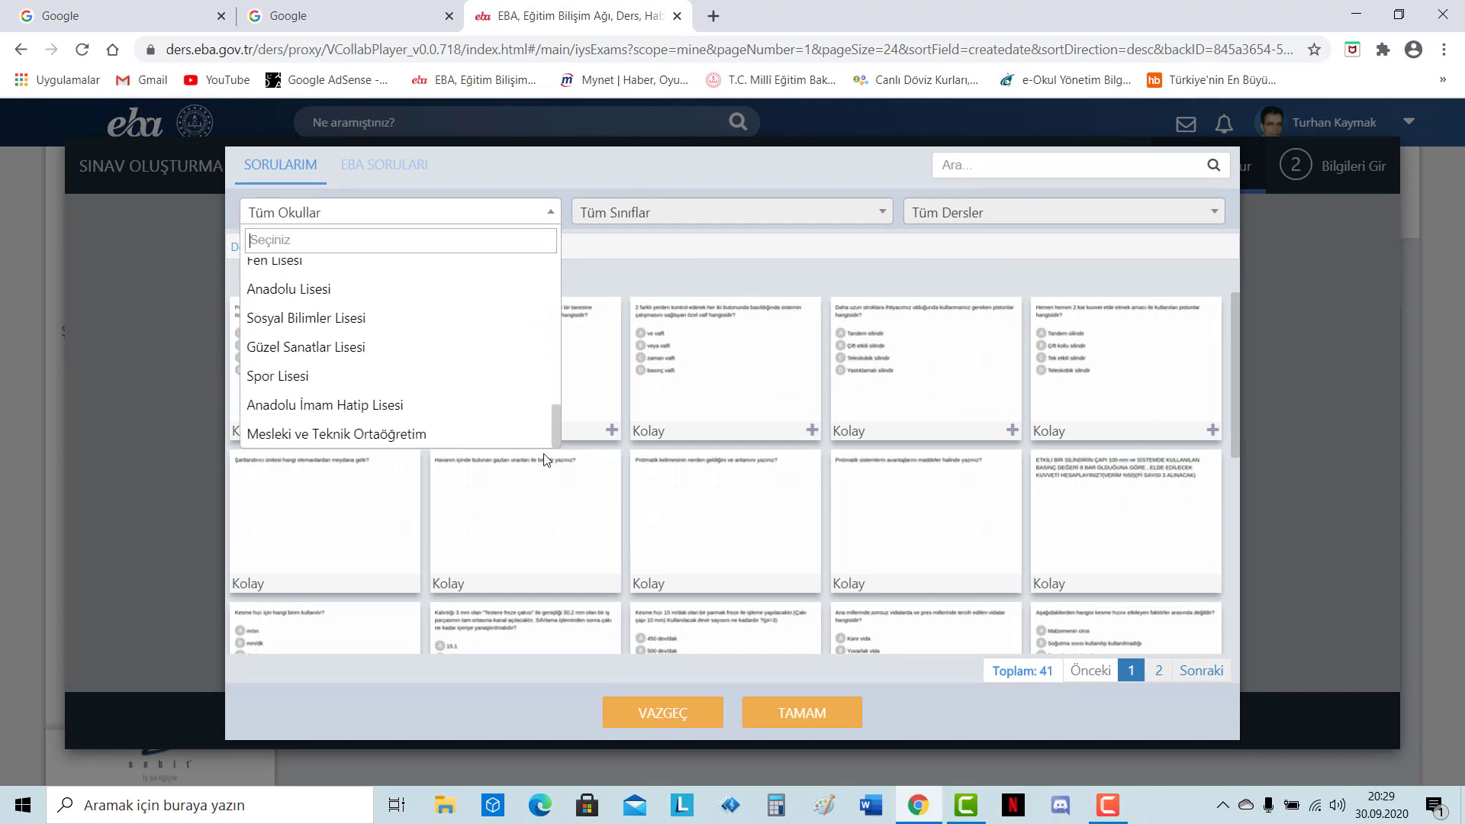
{"action": "left_click", "coordinate": [378, 431]}
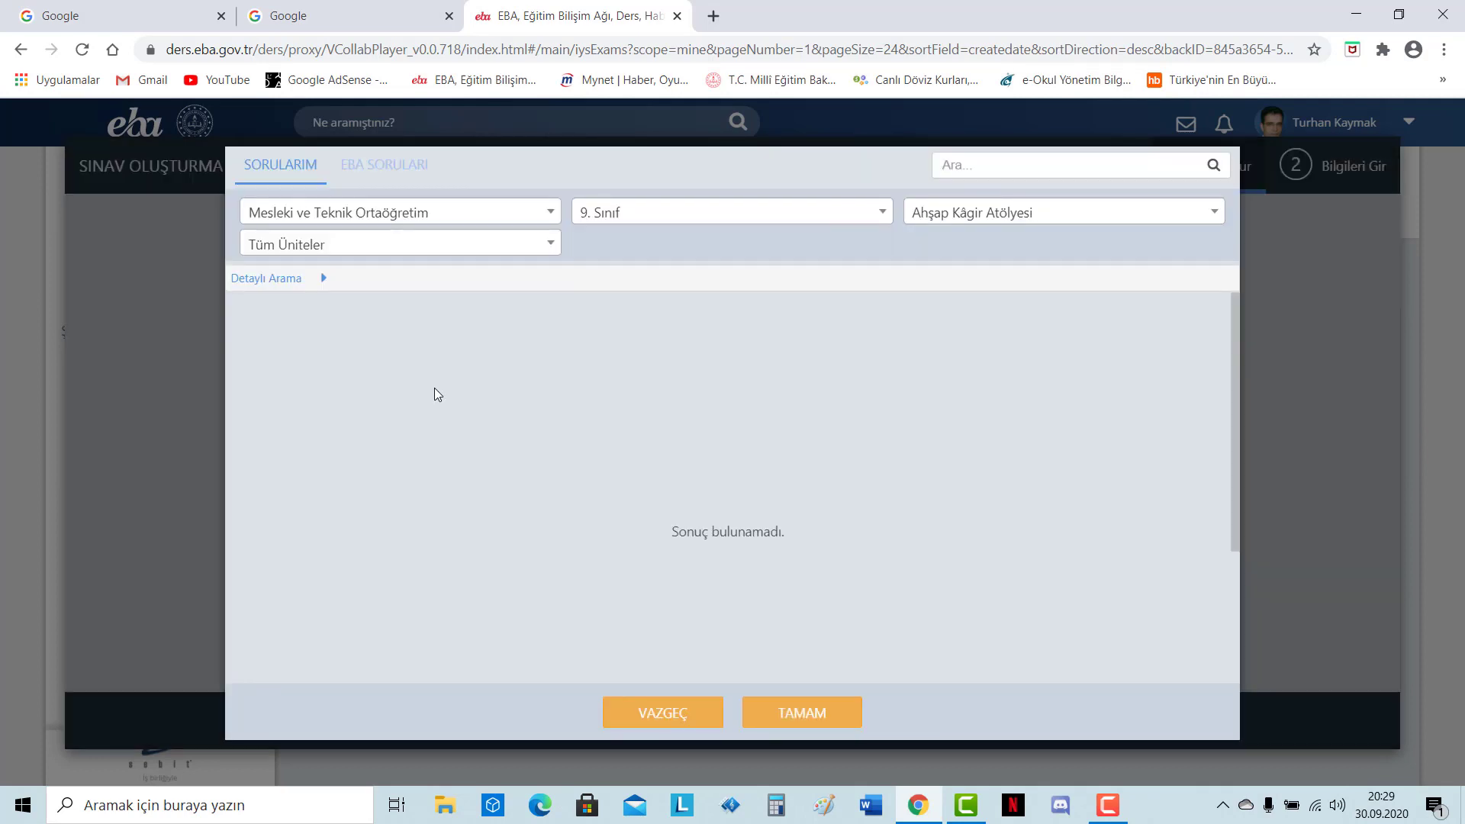
{"action": "left_click", "coordinate": [737, 216]}
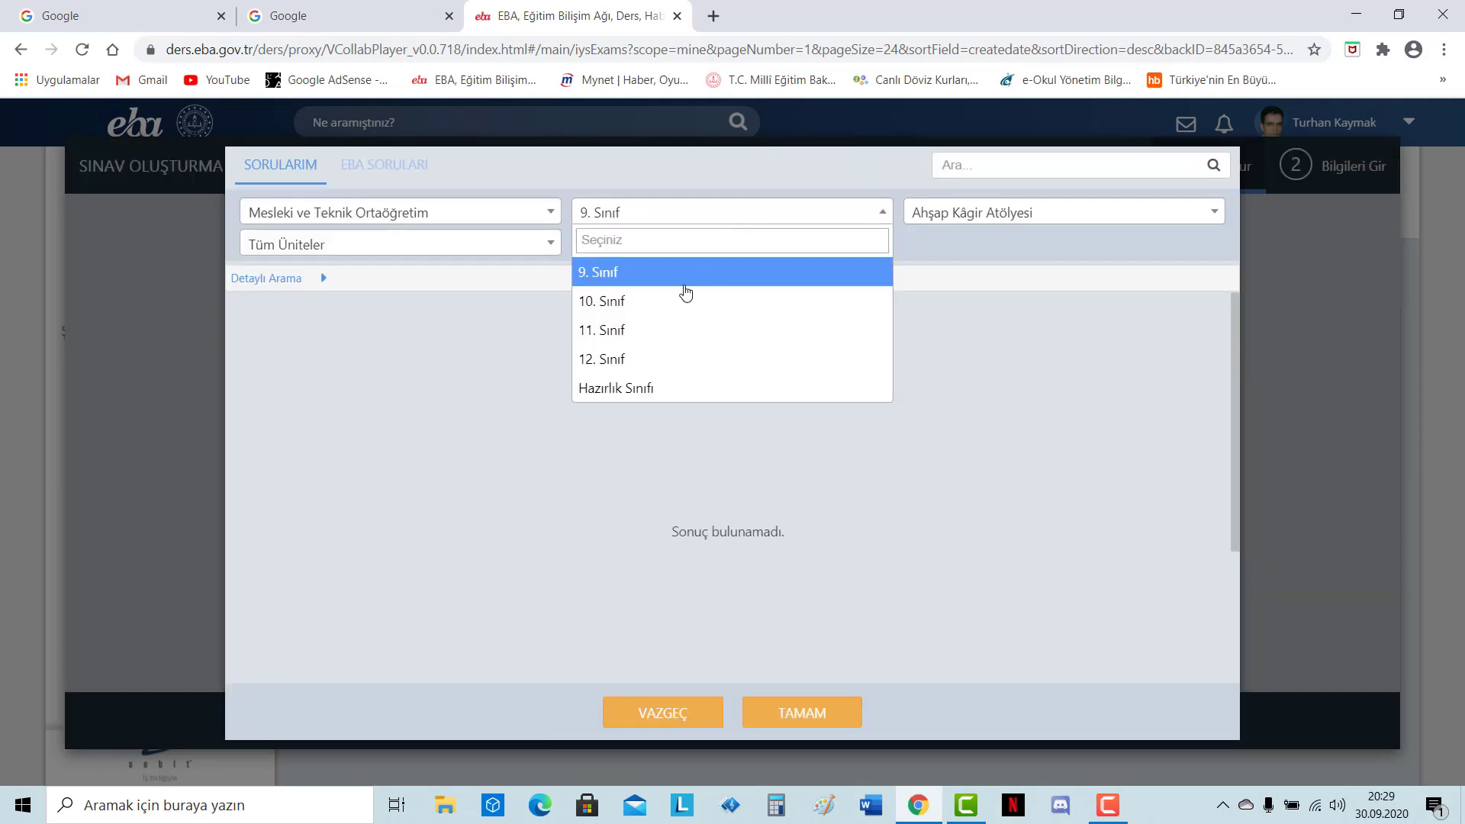
{"action": "left_click", "coordinate": [647, 328]}
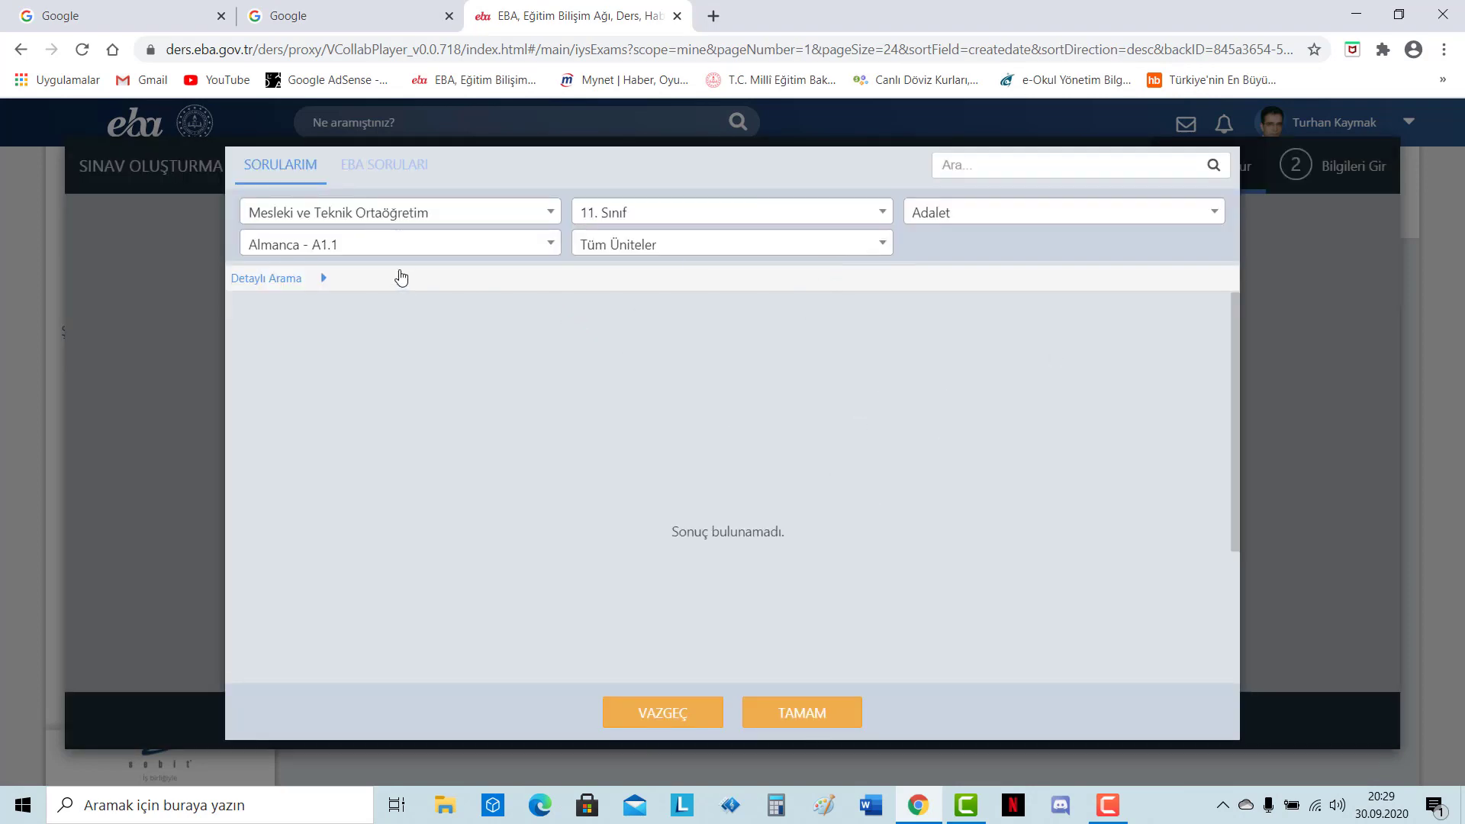
{"action": "left_click", "coordinate": [1044, 214]}
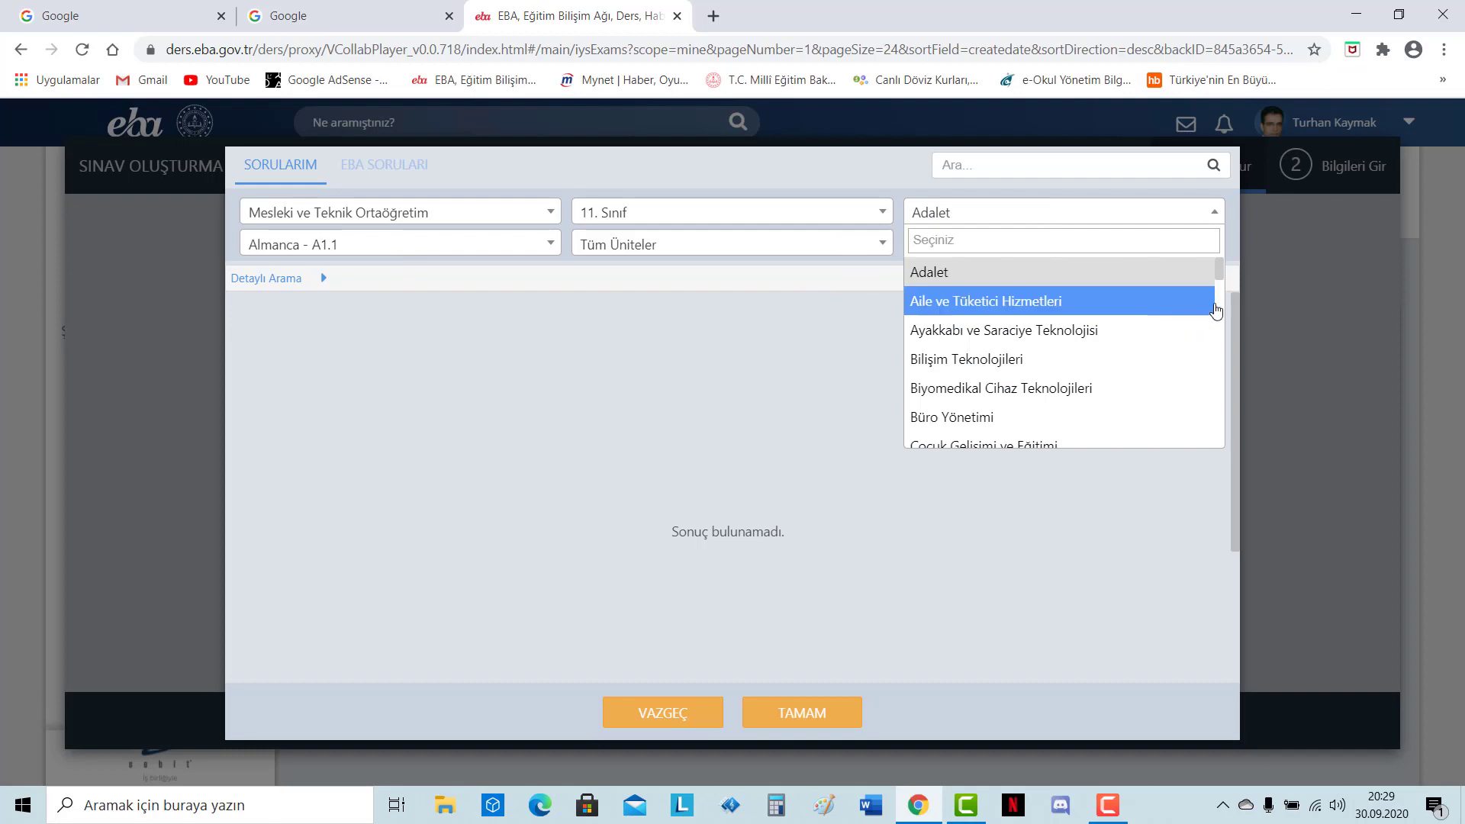
{"action": "mouse_move", "coordinate": [1224, 273]}
{"action": "left_mouse_down"}
{"action": "mouse_move", "coordinate": [1218, 446]}
{"action": "mouse_move", "coordinate": [1210, 383]}
{"action": "left_mouse_up"}
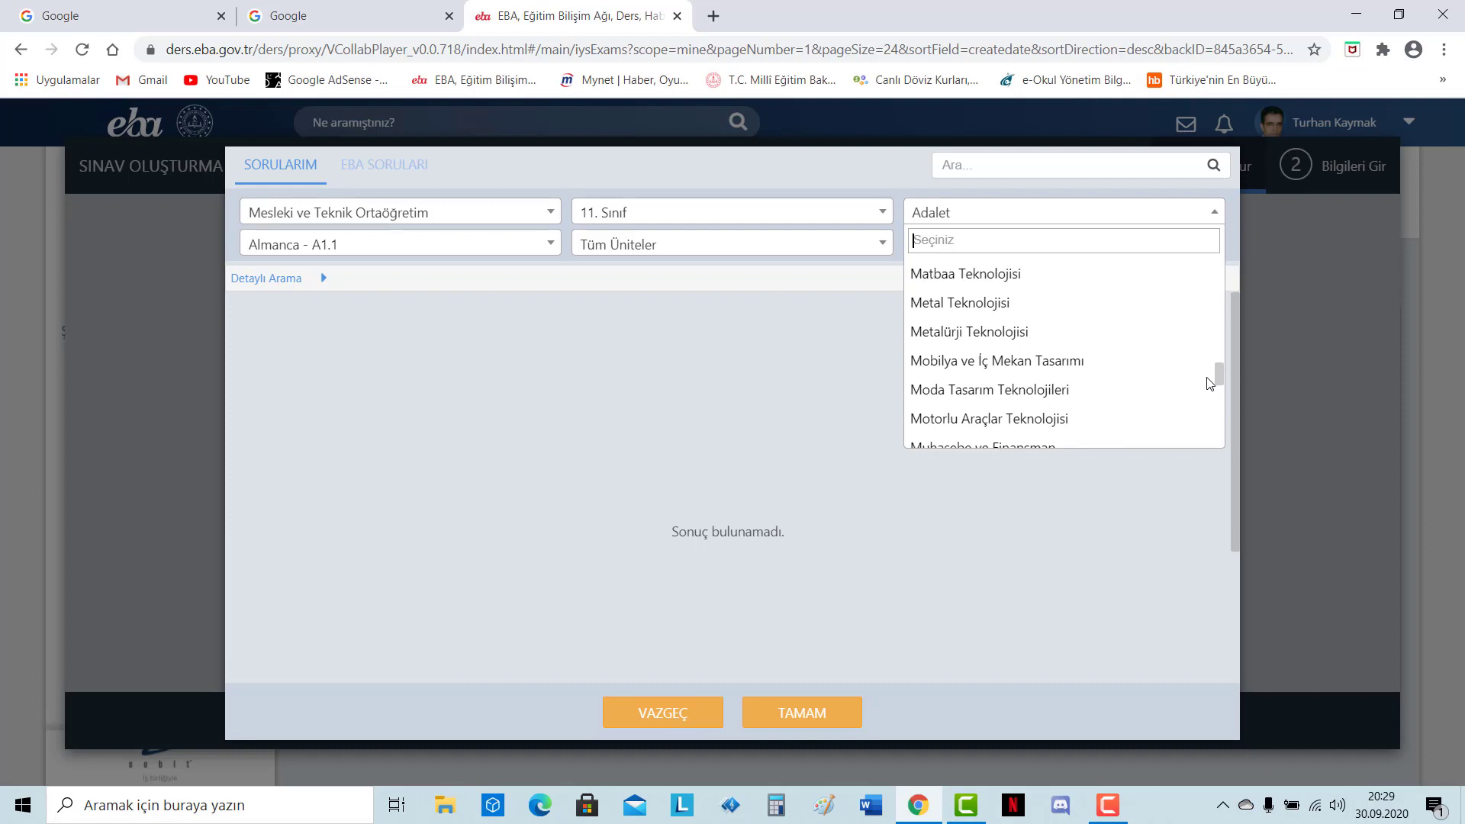
{"action": "scroll", "coordinate": [1013, 319], "scroll_direction": "up", "scroll_amount": 1}
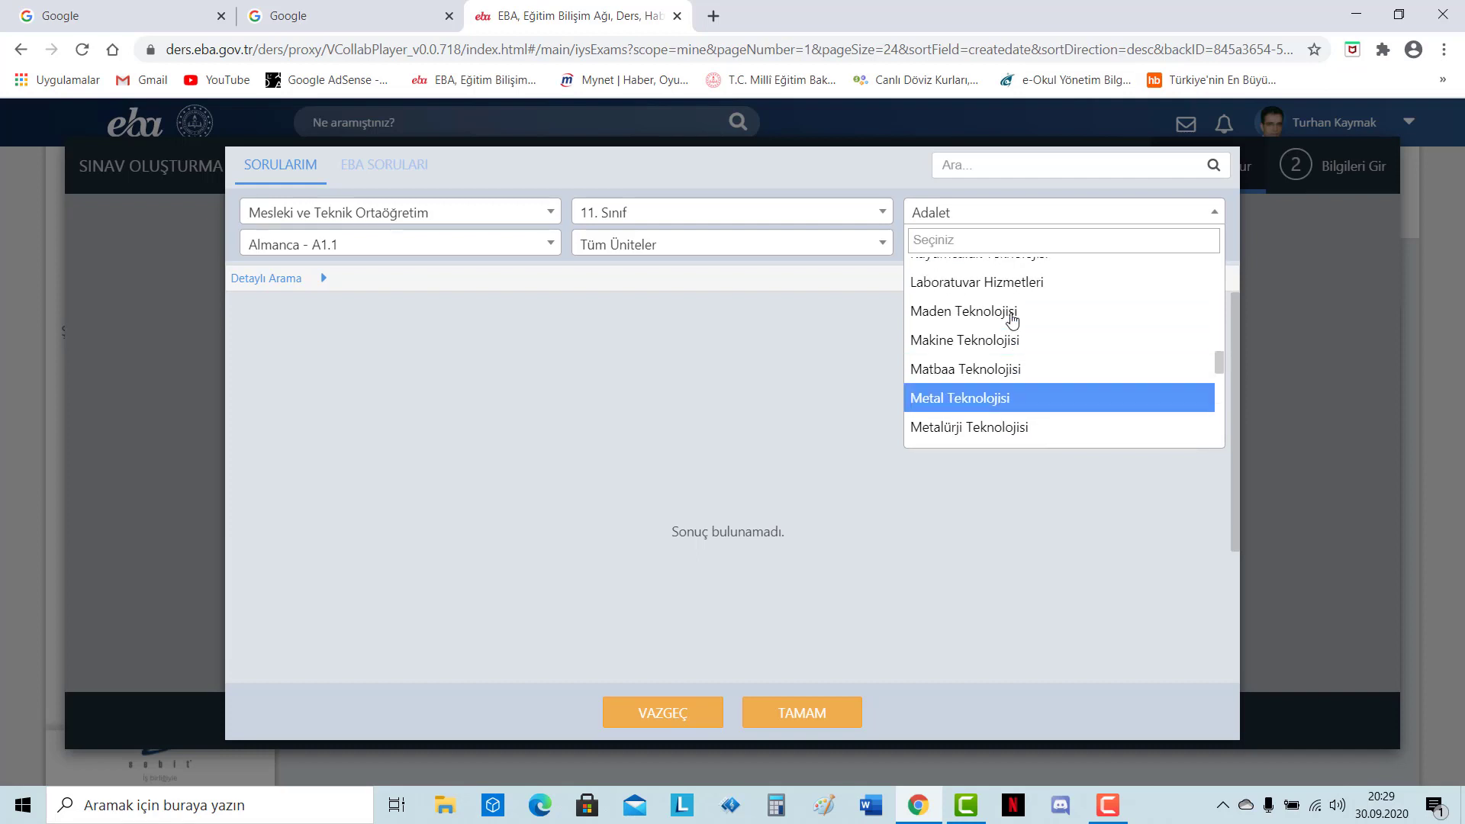
{"action": "left_click", "coordinate": [1015, 336]}
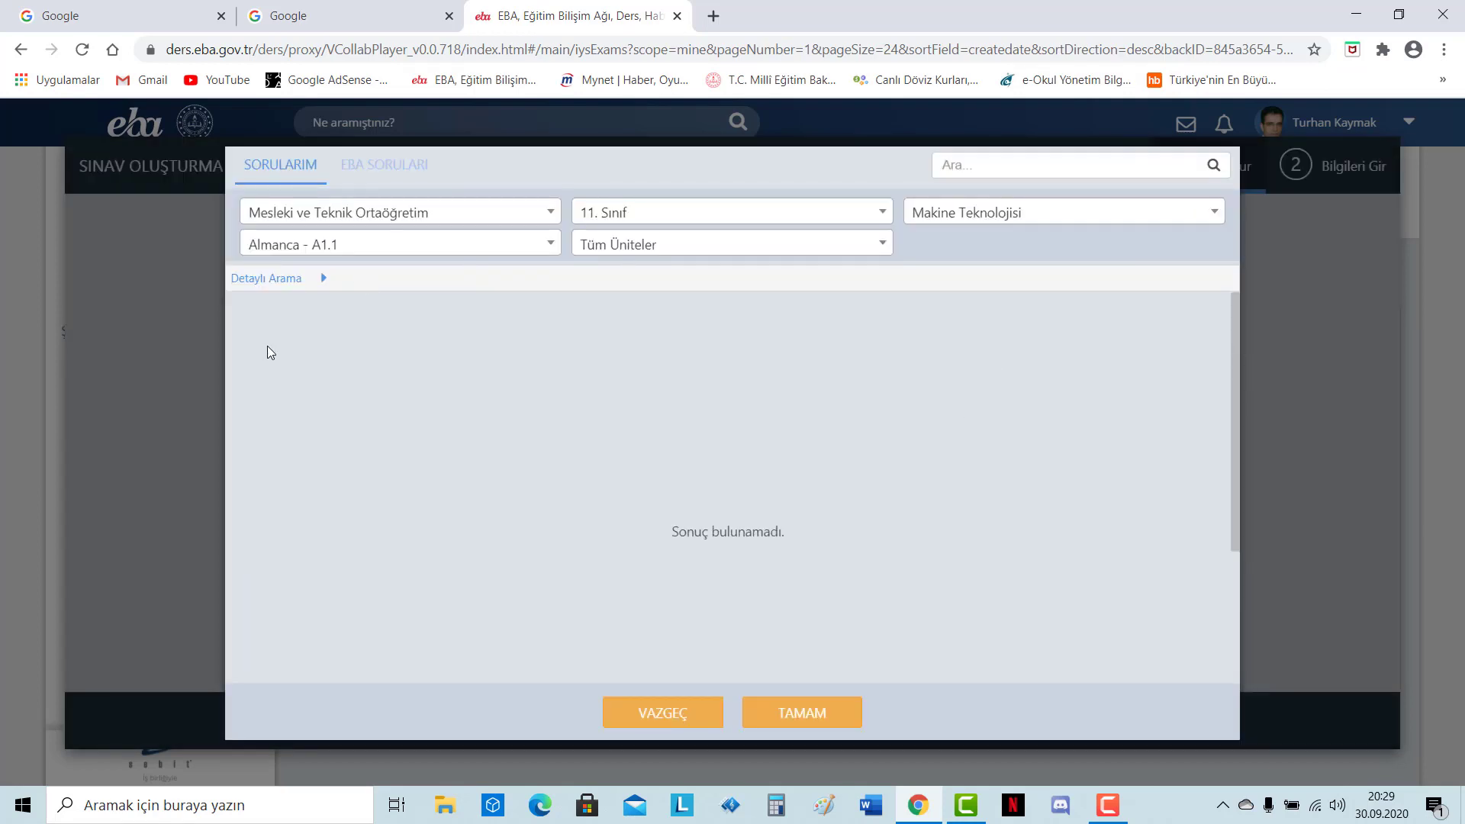
{"action": "left_click", "coordinate": [656, 723]}
Step: In the SORU EKLE picker, add the first five saved questions from SORULARIM
{"action": "left_click", "coordinate": [744, 353]}
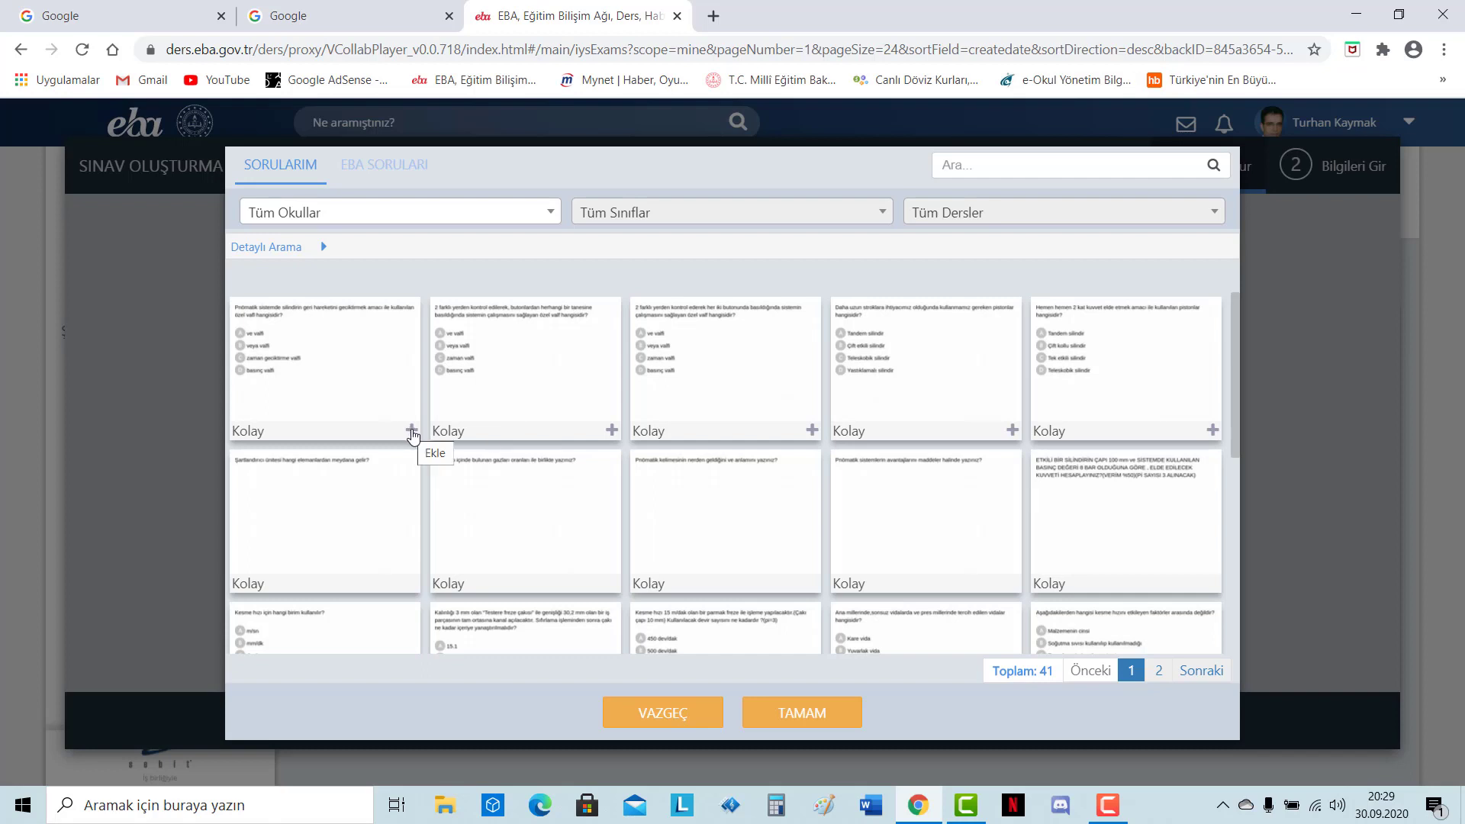
{"action": "left_click", "coordinate": [411, 431]}
{"action": "left_click", "coordinate": [611, 430]}
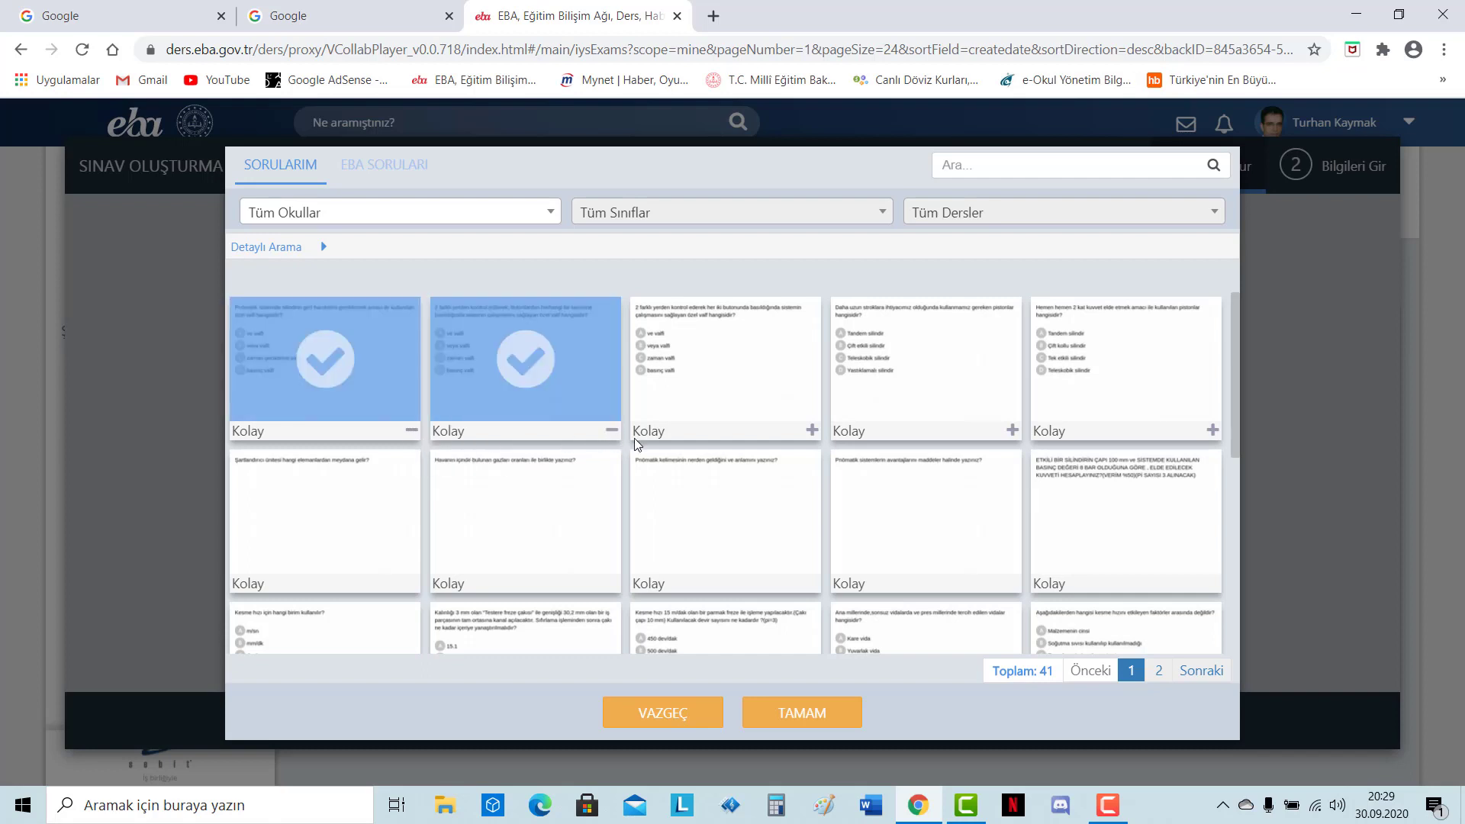
{"action": "left_click", "coordinate": [812, 431]}
{"action": "left_click", "coordinate": [1012, 431]}
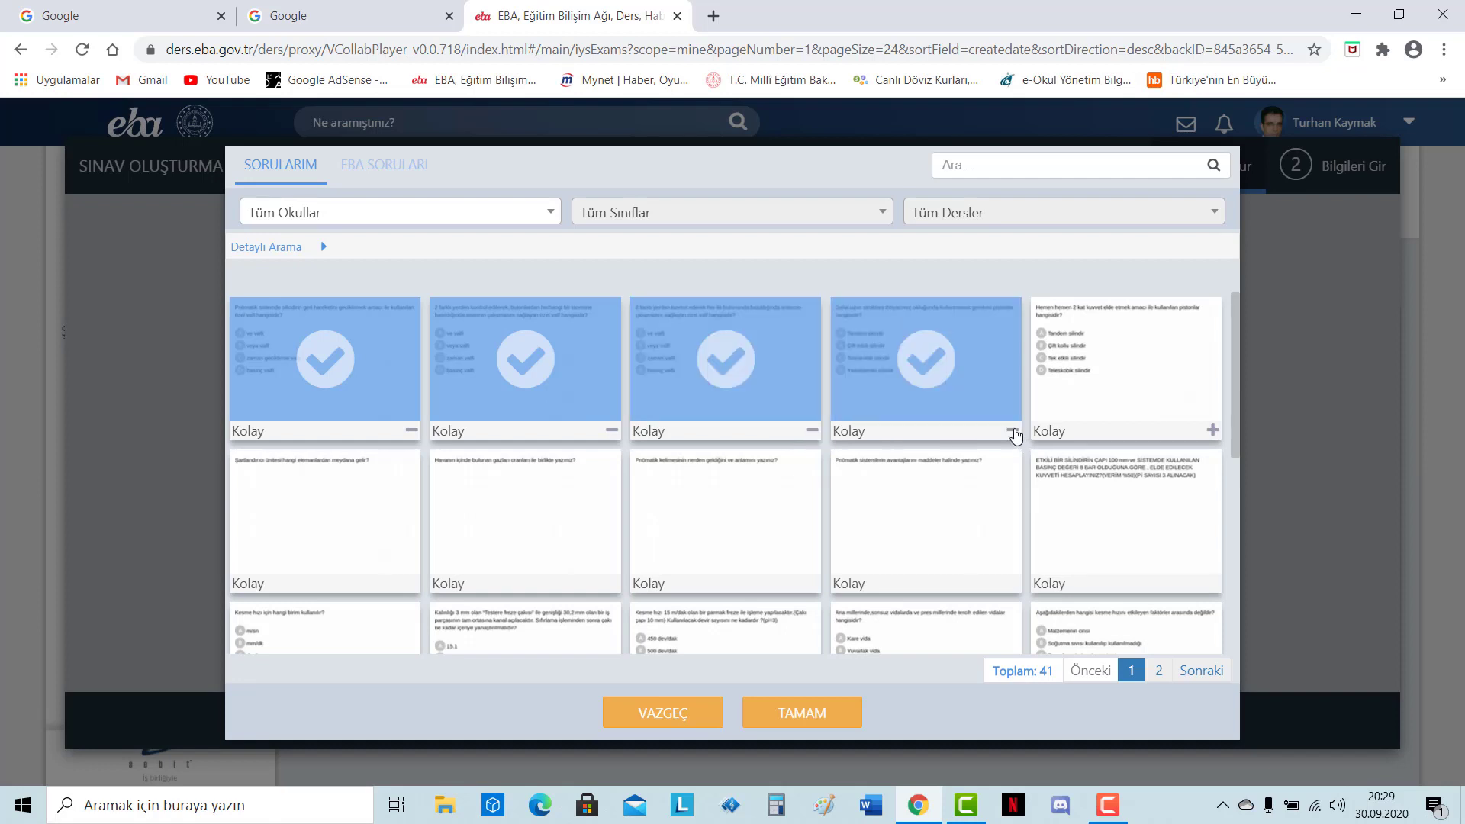
{"action": "left_click", "coordinate": [1012, 430]}
{"action": "left_click", "coordinate": [1013, 431]}
{"action": "left_click", "coordinate": [1212, 430]}
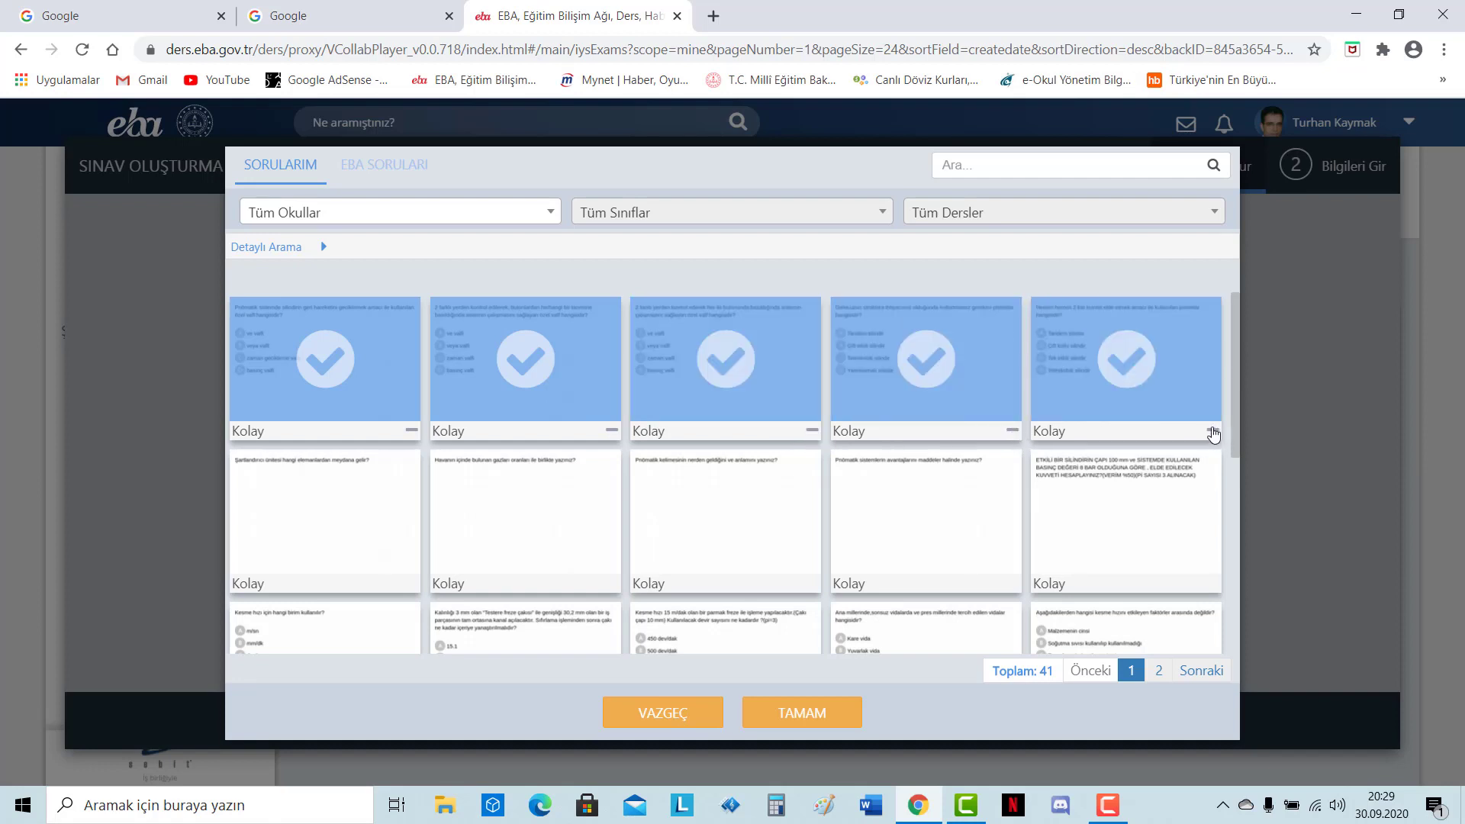
Step: Add five more saved questions and confirm all ten into the exam with TAMAM
{"action": "scroll", "coordinate": [1245, 488], "scroll_direction": "down", "scroll_amount": 2}
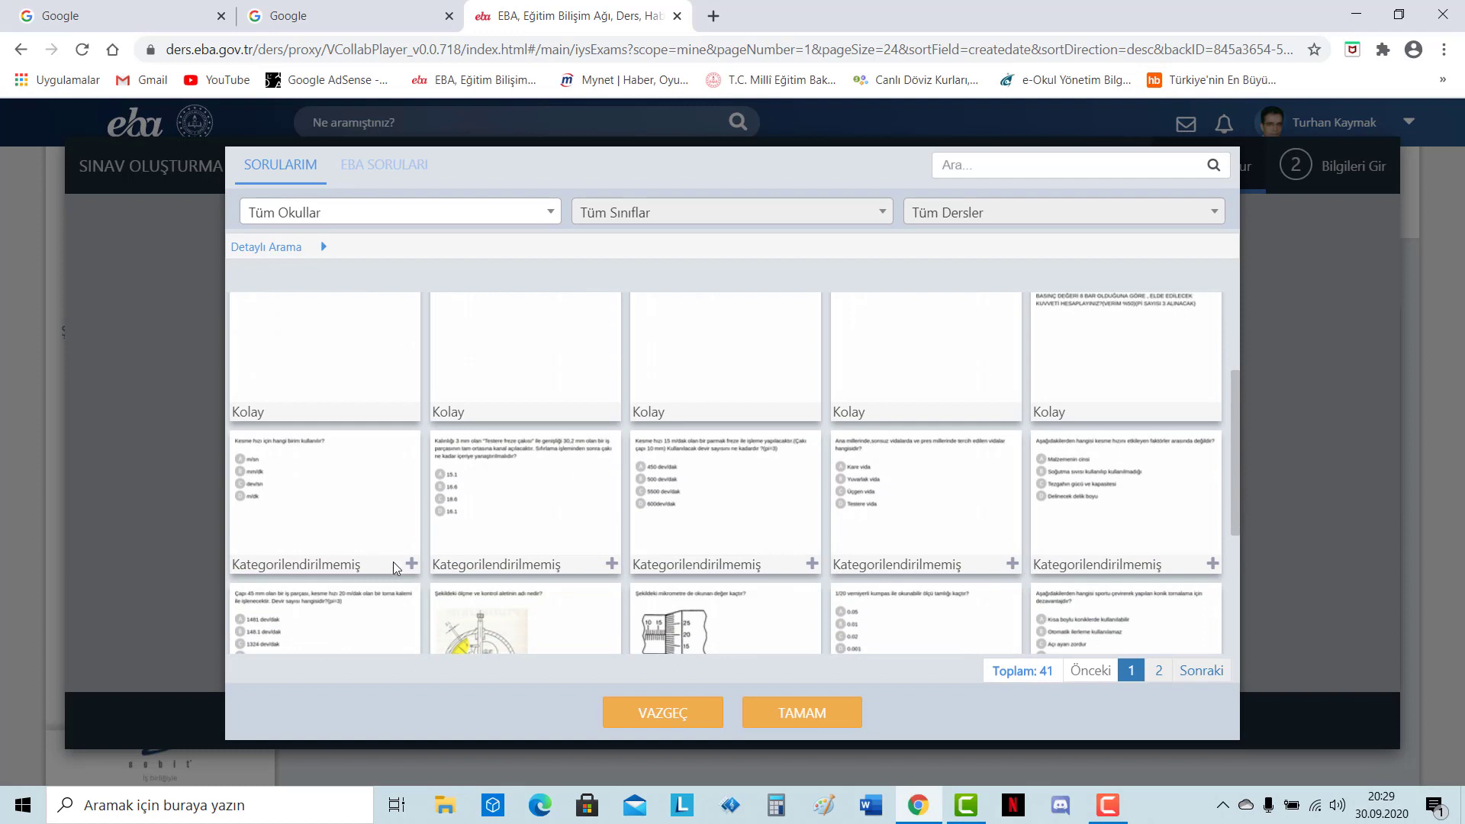
{"action": "left_click", "coordinate": [412, 564]}
{"action": "left_click", "coordinate": [611, 563]}
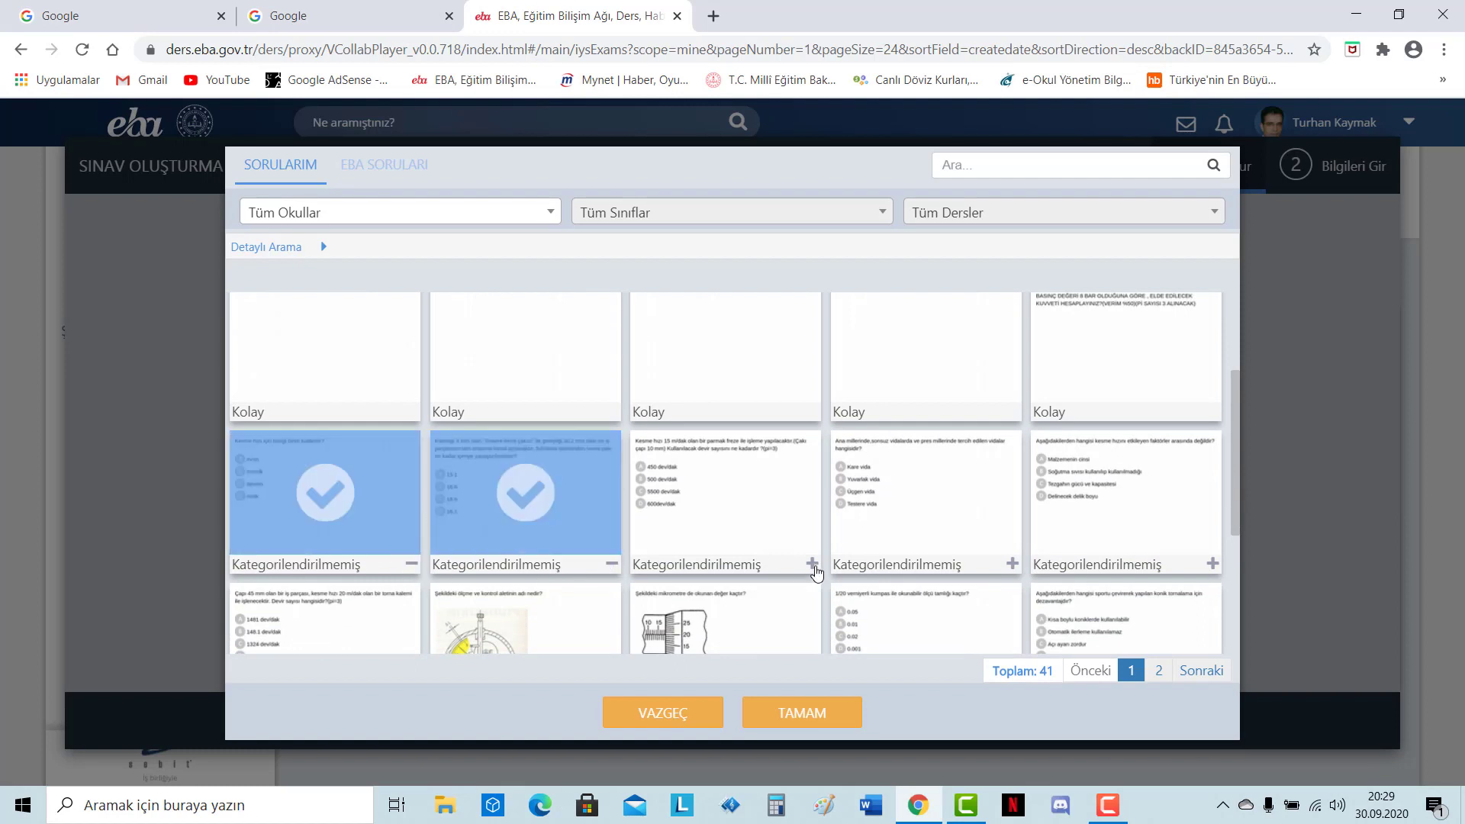
{"action": "left_click", "coordinate": [812, 563]}
{"action": "left_click", "coordinate": [1012, 564]}
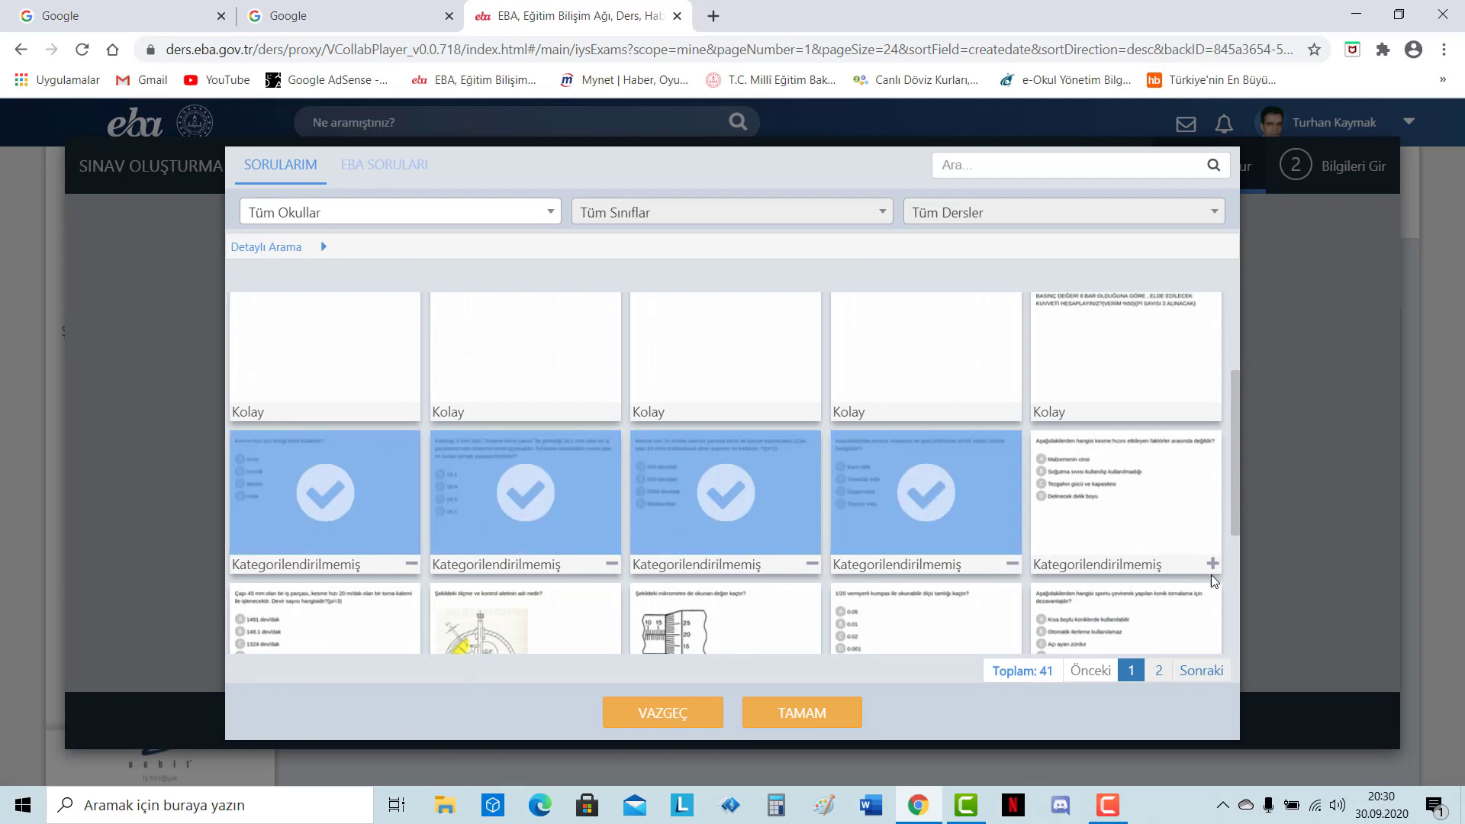
{"action": "left_click", "coordinate": [1212, 563]}
{"action": "left_click_drag", "start_coordinate": [1235, 513], "coordinate": [1229, 634]}
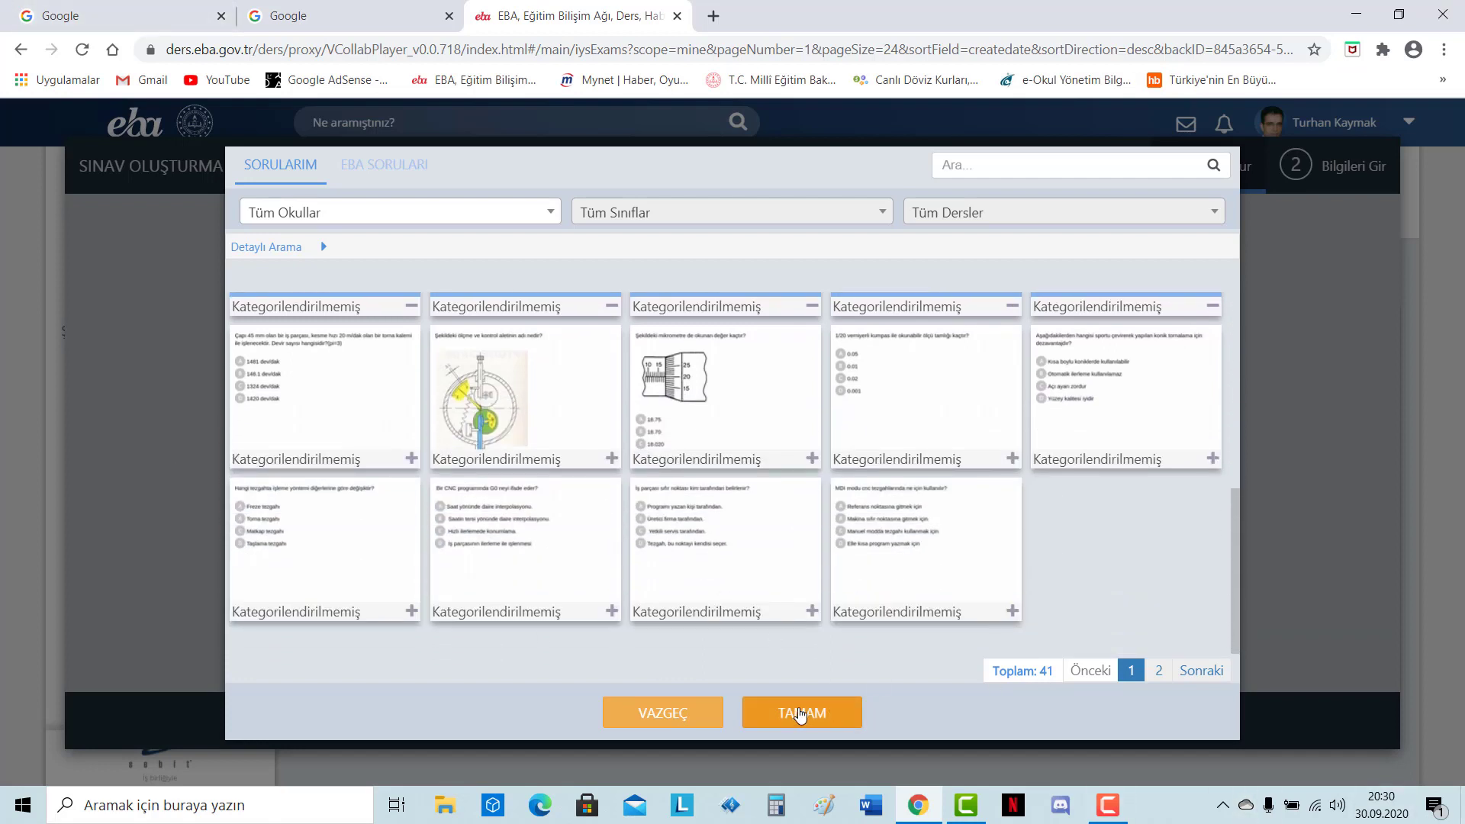
{"action": "left_click", "coordinate": [800, 711]}
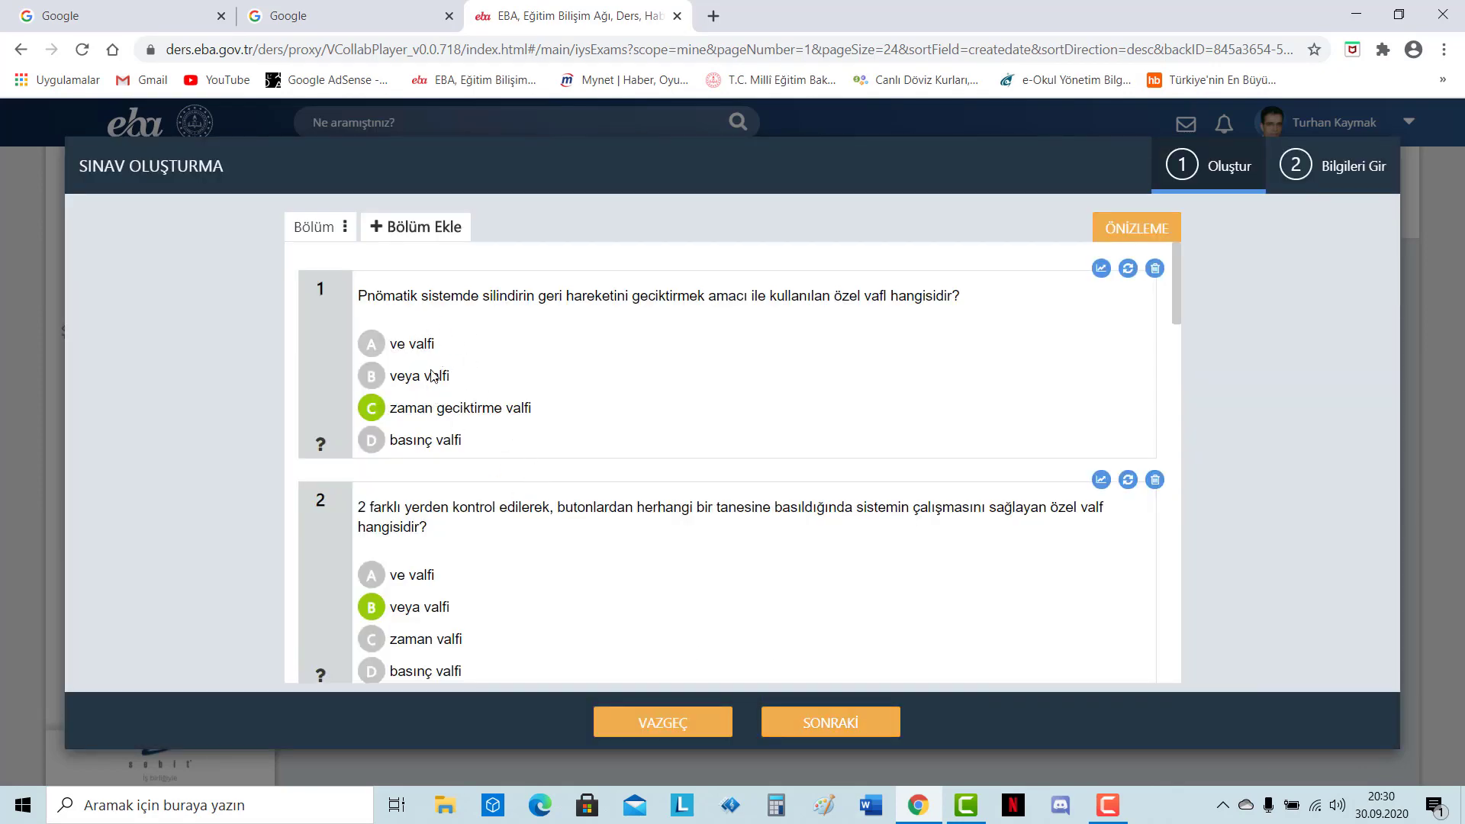
{"action": "scroll", "coordinate": [437, 458], "scroll_direction": "down", "scroll_amount": 4}
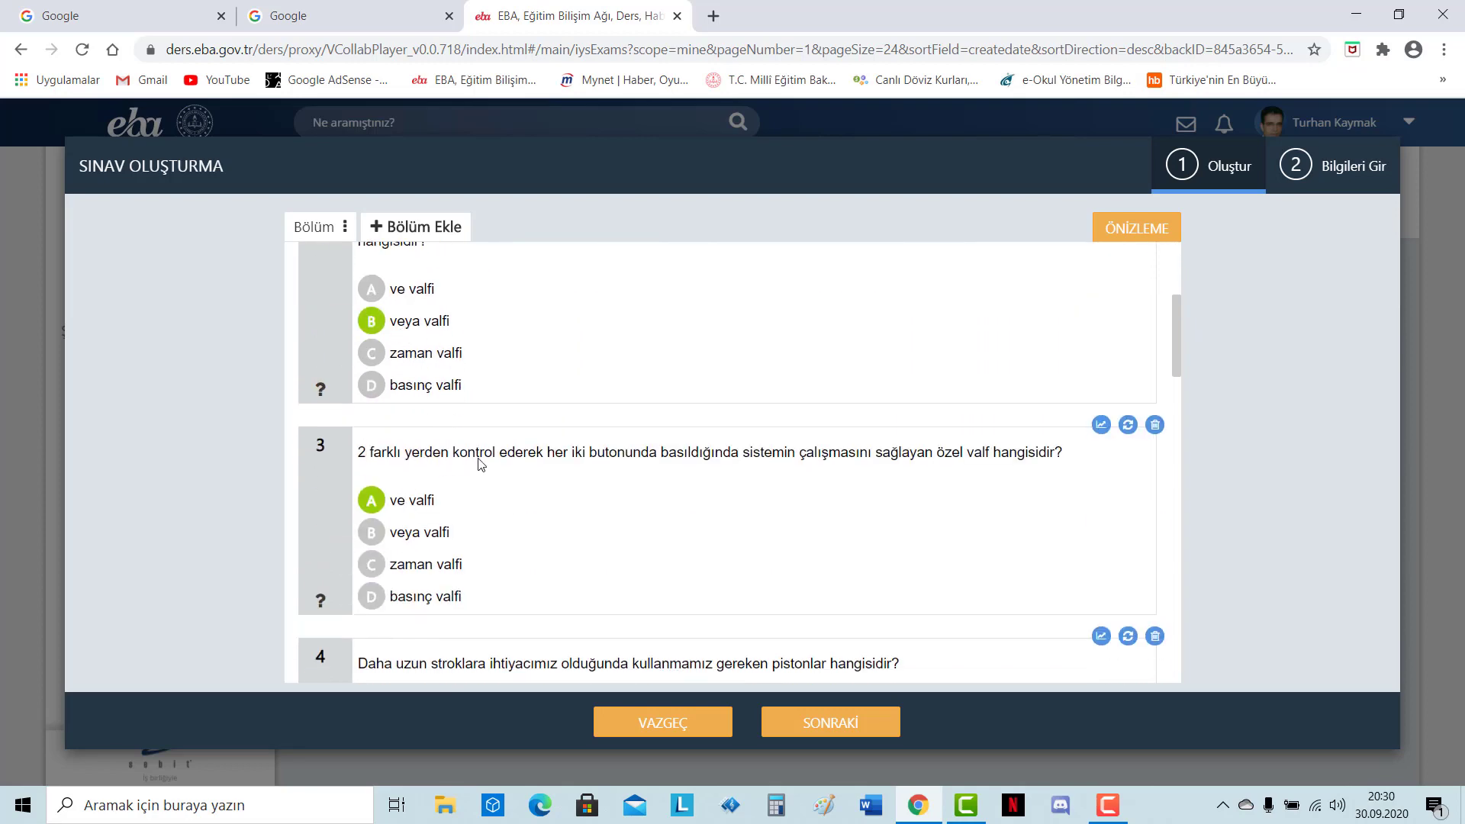
{"action": "scroll", "coordinate": [477, 465], "scroll_direction": "down", "scroll_amount": 5}
{"action": "scroll", "coordinate": [456, 454], "scroll_direction": "down", "scroll_amount": 6}
{"action": "scroll", "coordinate": [455, 456], "scroll_direction": "down", "scroll_amount": 5}
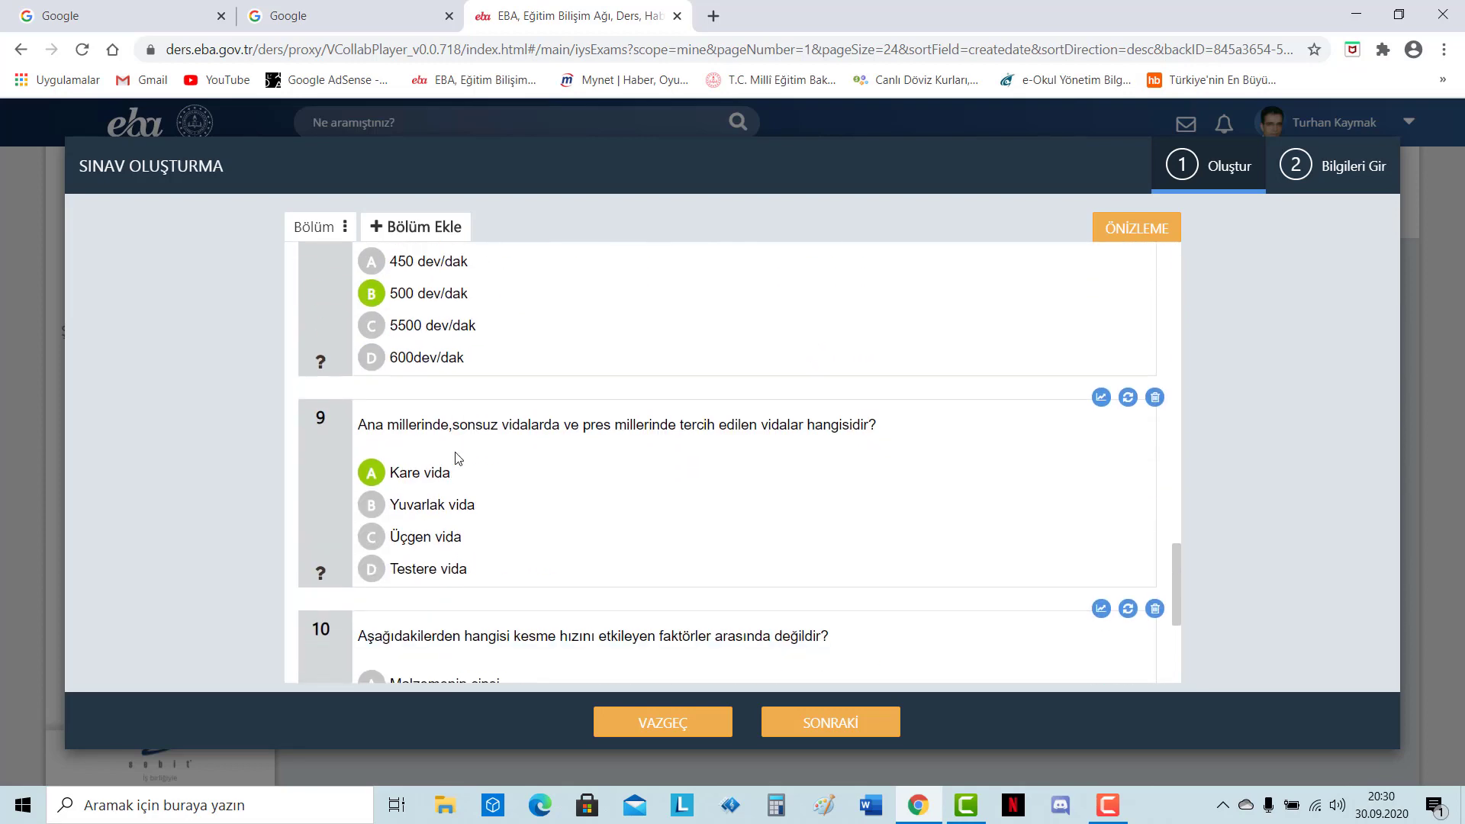
{"action": "scroll", "coordinate": [456, 458], "scroll_direction": "down", "scroll_amount": 4}
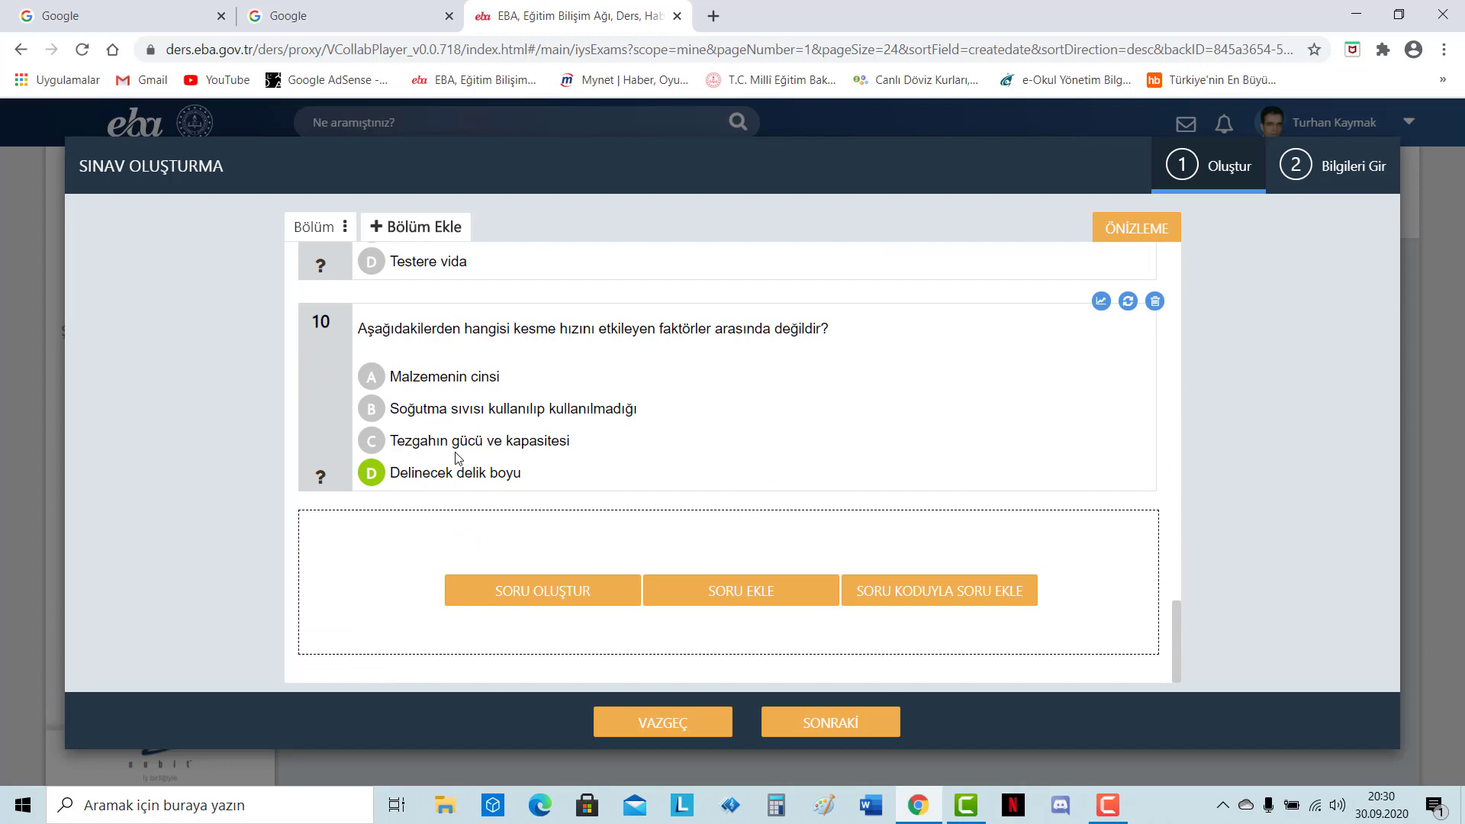
{"action": "scroll", "coordinate": [456, 458], "scroll_direction": "up", "scroll_amount": 6}
{"action": "scroll", "coordinate": [932, 267], "scroll_direction": "up", "scroll_amount": 8}
{"action": "scroll", "coordinate": [781, 400], "scroll_direction": "up", "scroll_amount": 3}
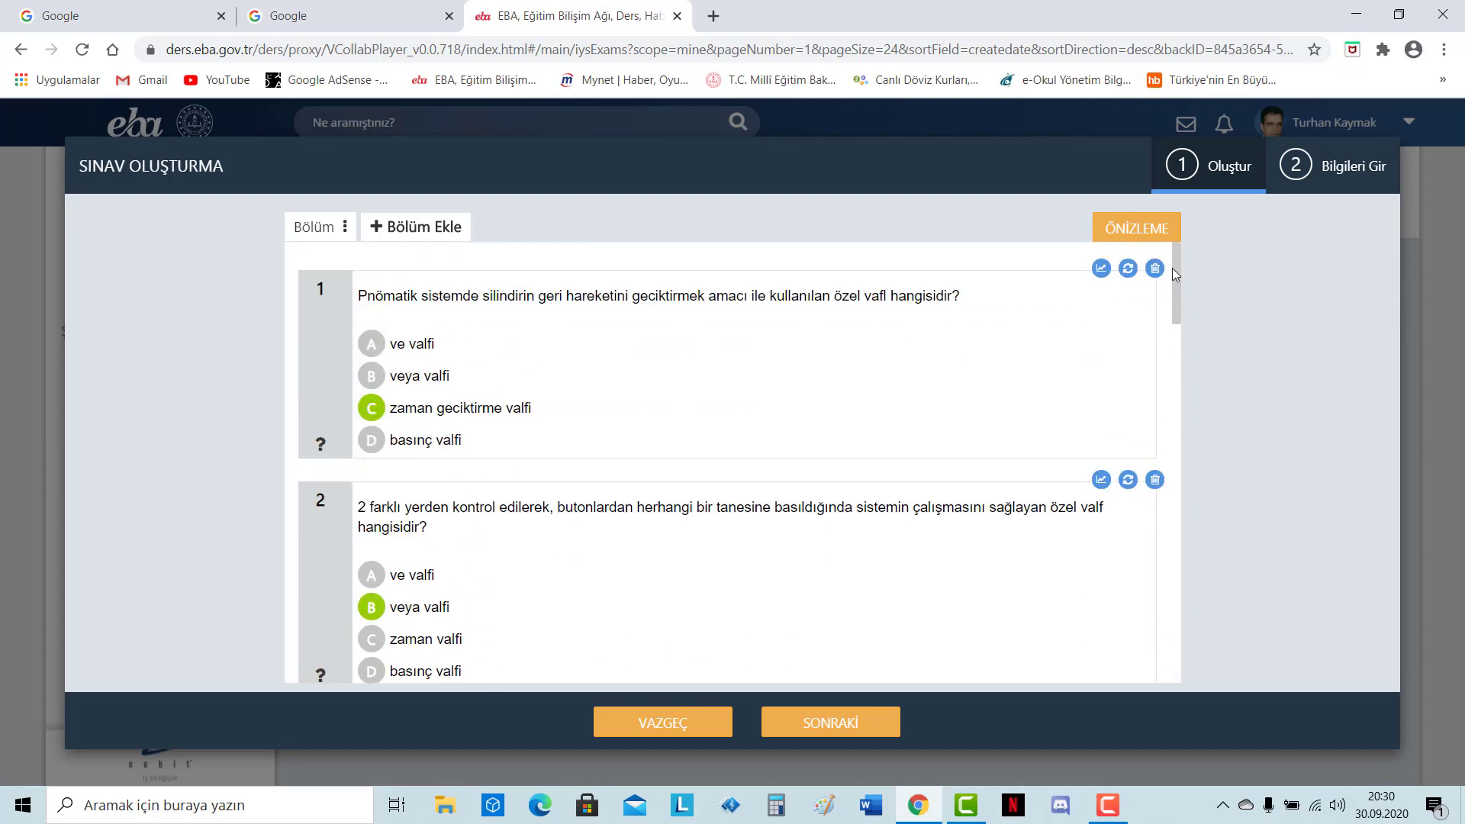
{"action": "left_click", "coordinate": [1153, 233]}
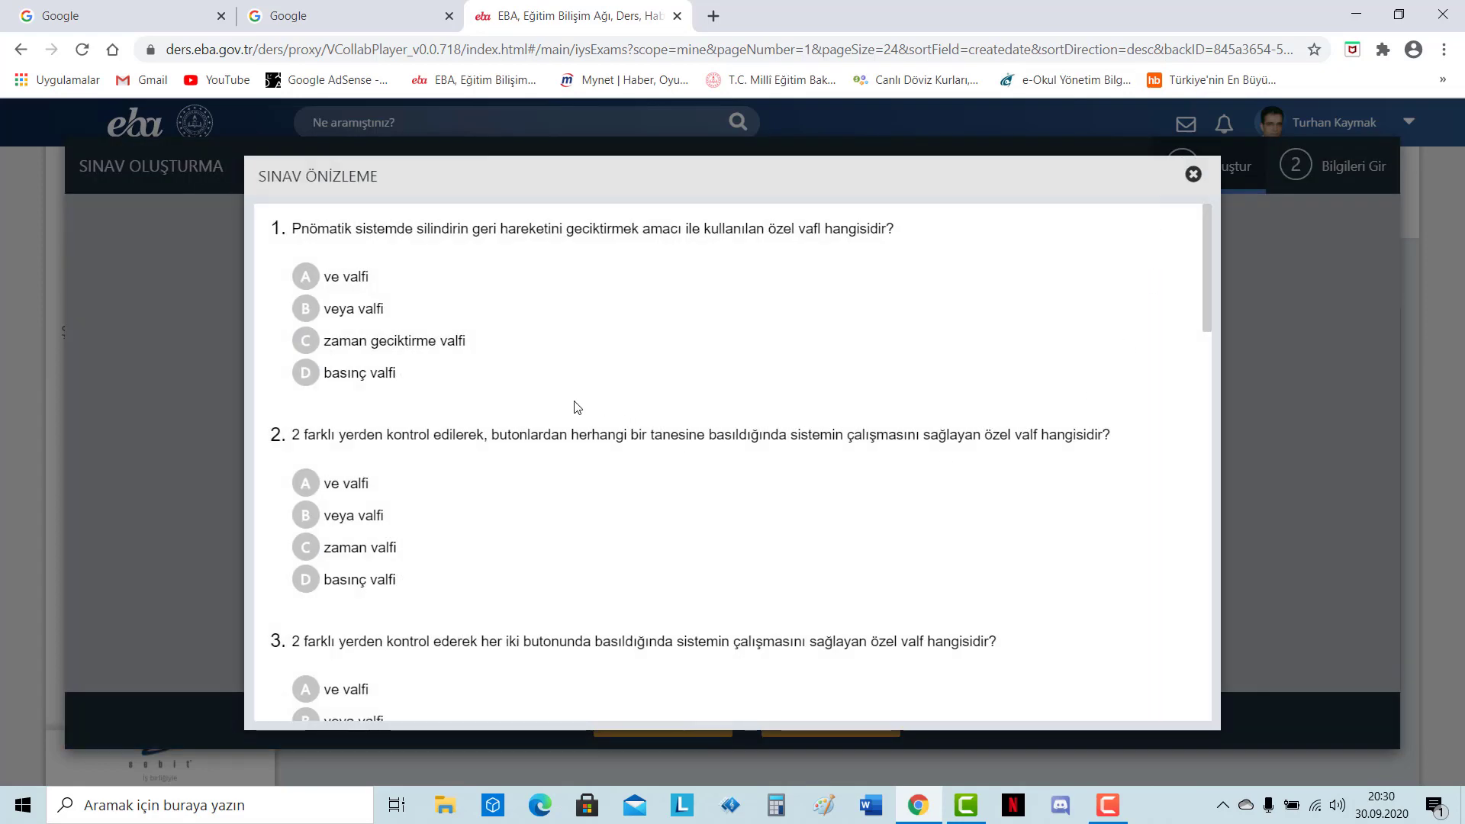
{"action": "scroll", "coordinate": [574, 408], "scroll_direction": "down", "scroll_amount": 9}
{"action": "scroll", "coordinate": [573, 408], "scroll_direction": "down", "scroll_amount": 9}
{"action": "scroll", "coordinate": [574, 408], "scroll_direction": "down", "scroll_amount": 2}
{"action": "scroll", "coordinate": [575, 407], "scroll_direction": "up", "scroll_amount": 2}
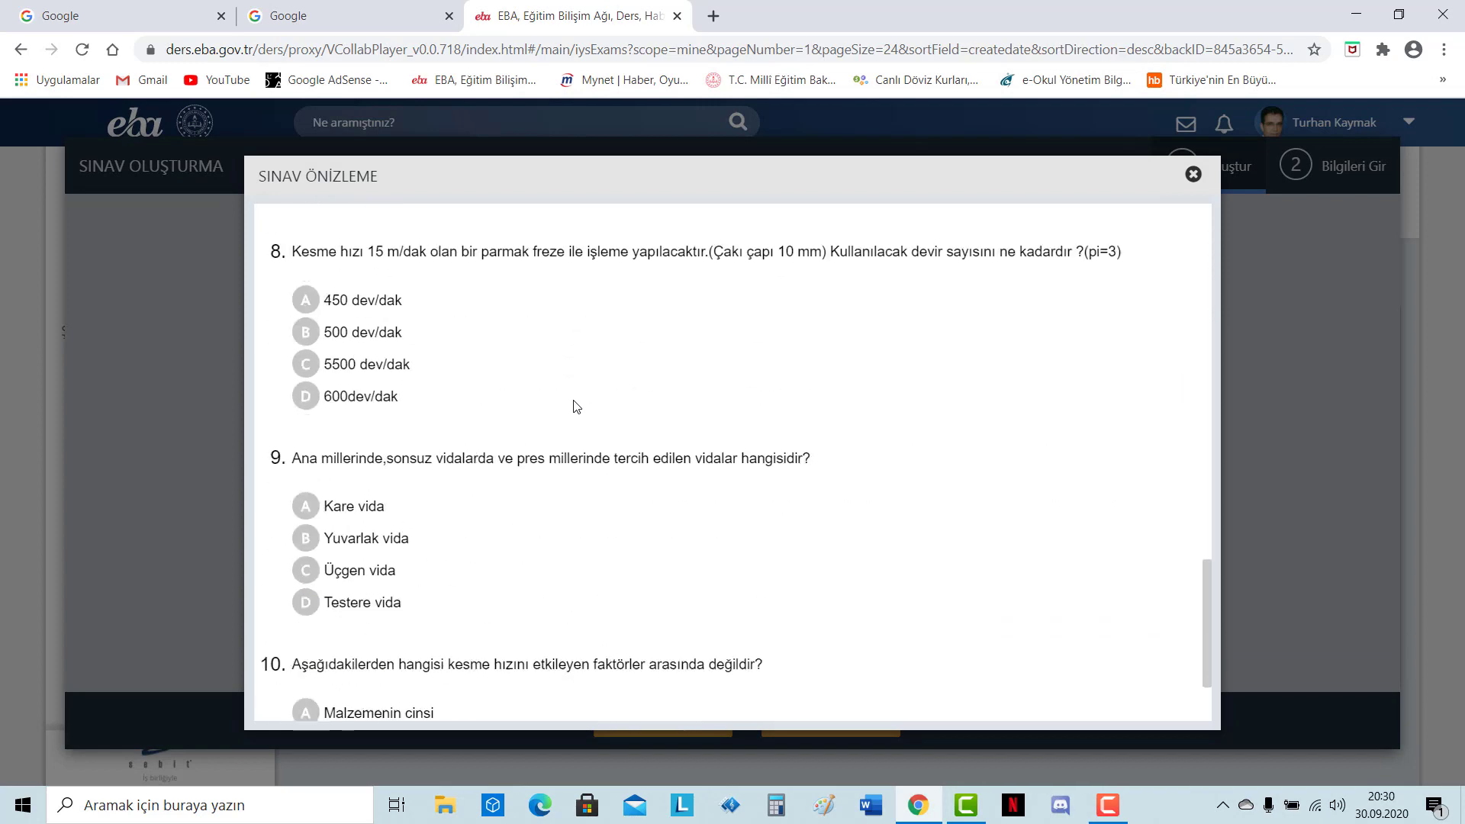
{"action": "scroll", "coordinate": [575, 407], "scroll_direction": "up", "scroll_amount": 13}
{"action": "scroll", "coordinate": [575, 407], "scroll_direction": "up", "scroll_amount": 5}
{"action": "left_click", "coordinate": [1193, 177]}
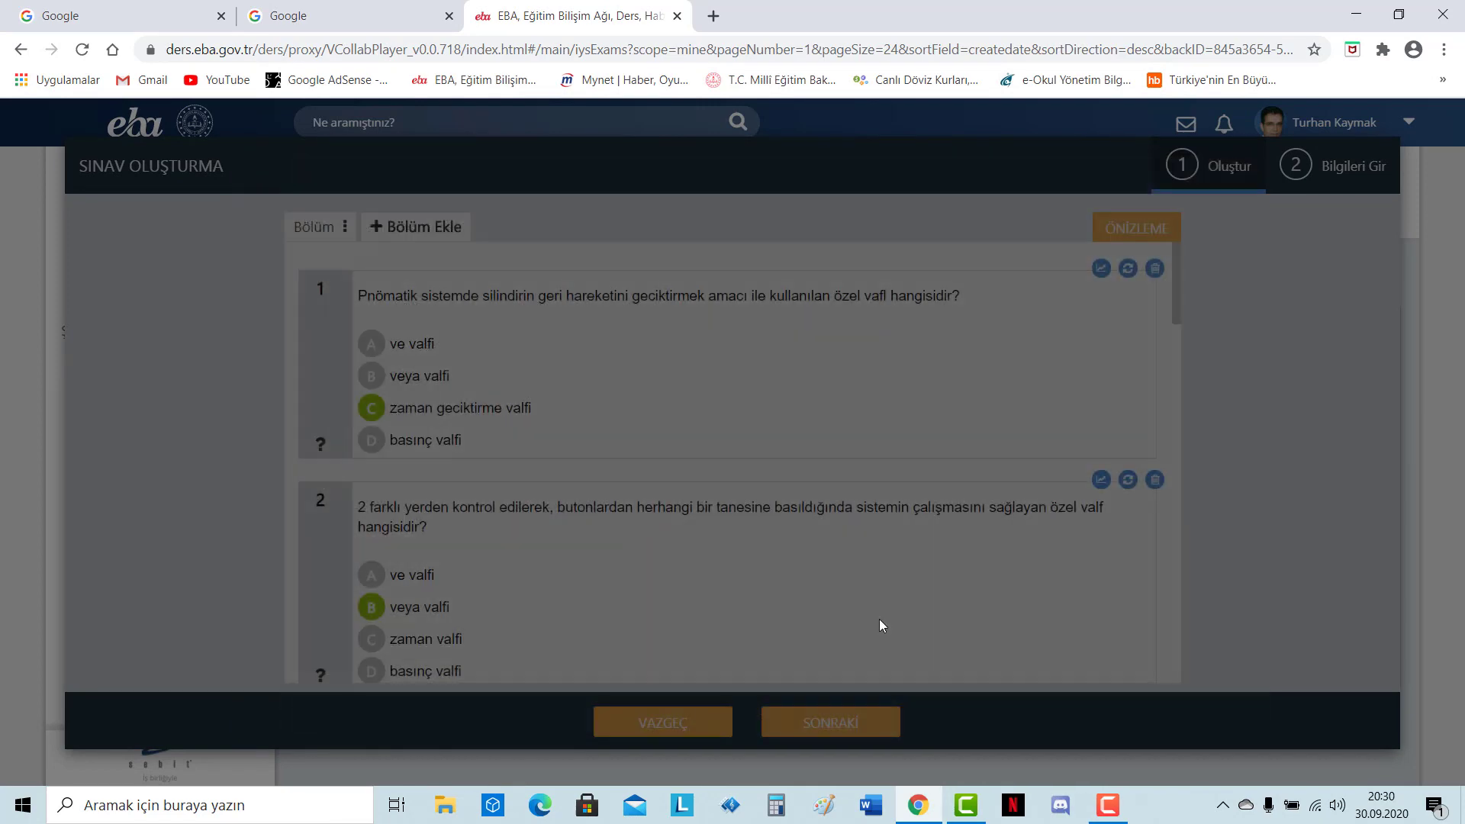
Step: On the details step, enter the exam title 'hidrolik pnömatik çalışma 1 soruları'
{"action": "left_click", "coordinate": [842, 721]}
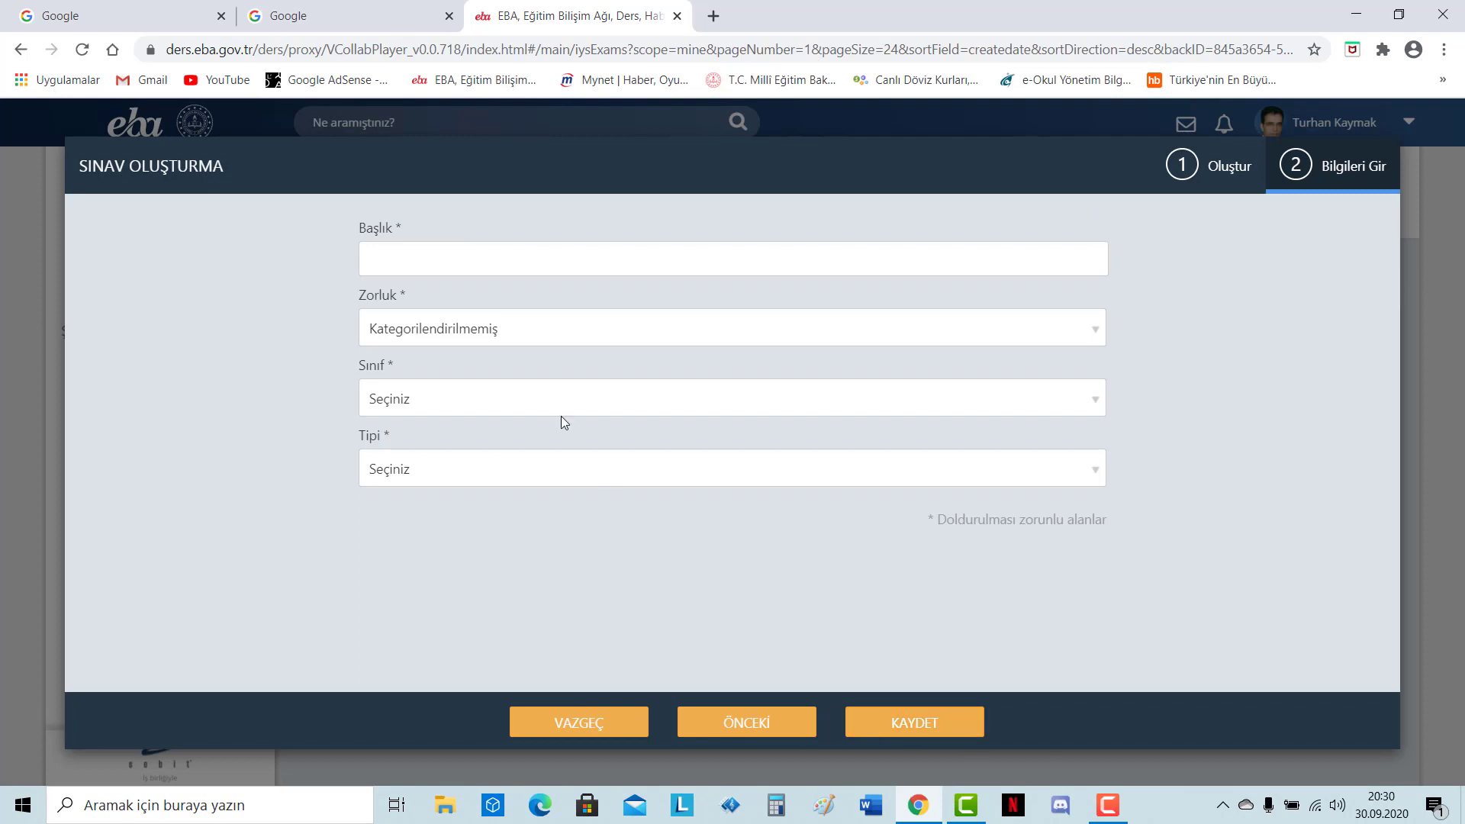
{"action": "left_click", "coordinate": [421, 259]}
{"action": "type", "text": "hi"}
{"action": "type", "text": "drolik pn"}
{"action": "type", "text": "ömatik"}
{"action": "type", "text": "çalış"}
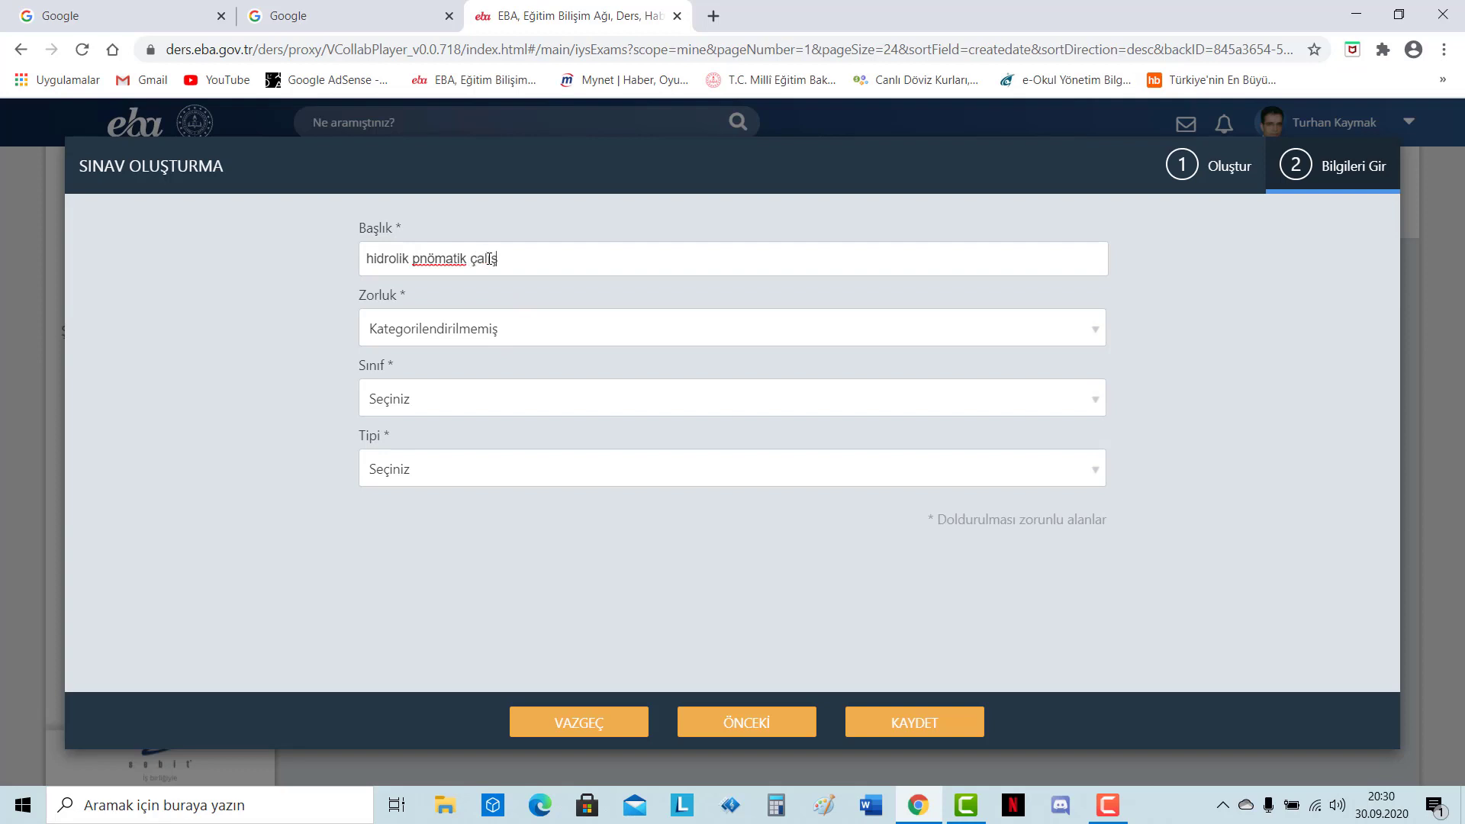
{"action": "type", "text": "ma"}
{"action": "type", "text": " 1 soru"}
{"action": "type", "text": "ları"}
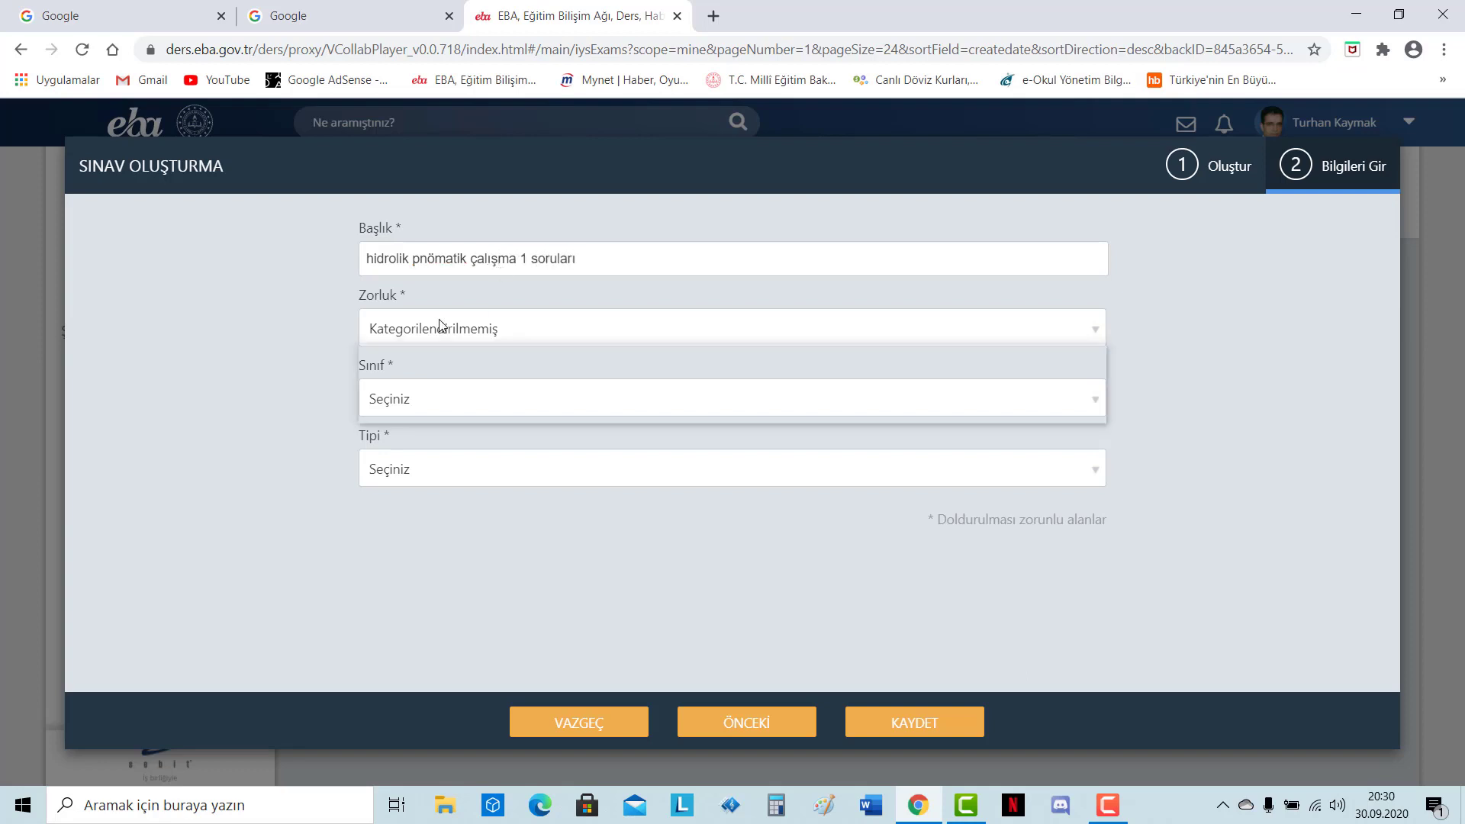
Step: Set difficulty to Orta, grade to 11. Sınıf and exam type to Ünite Testi
{"action": "left_click", "coordinate": [443, 328]}
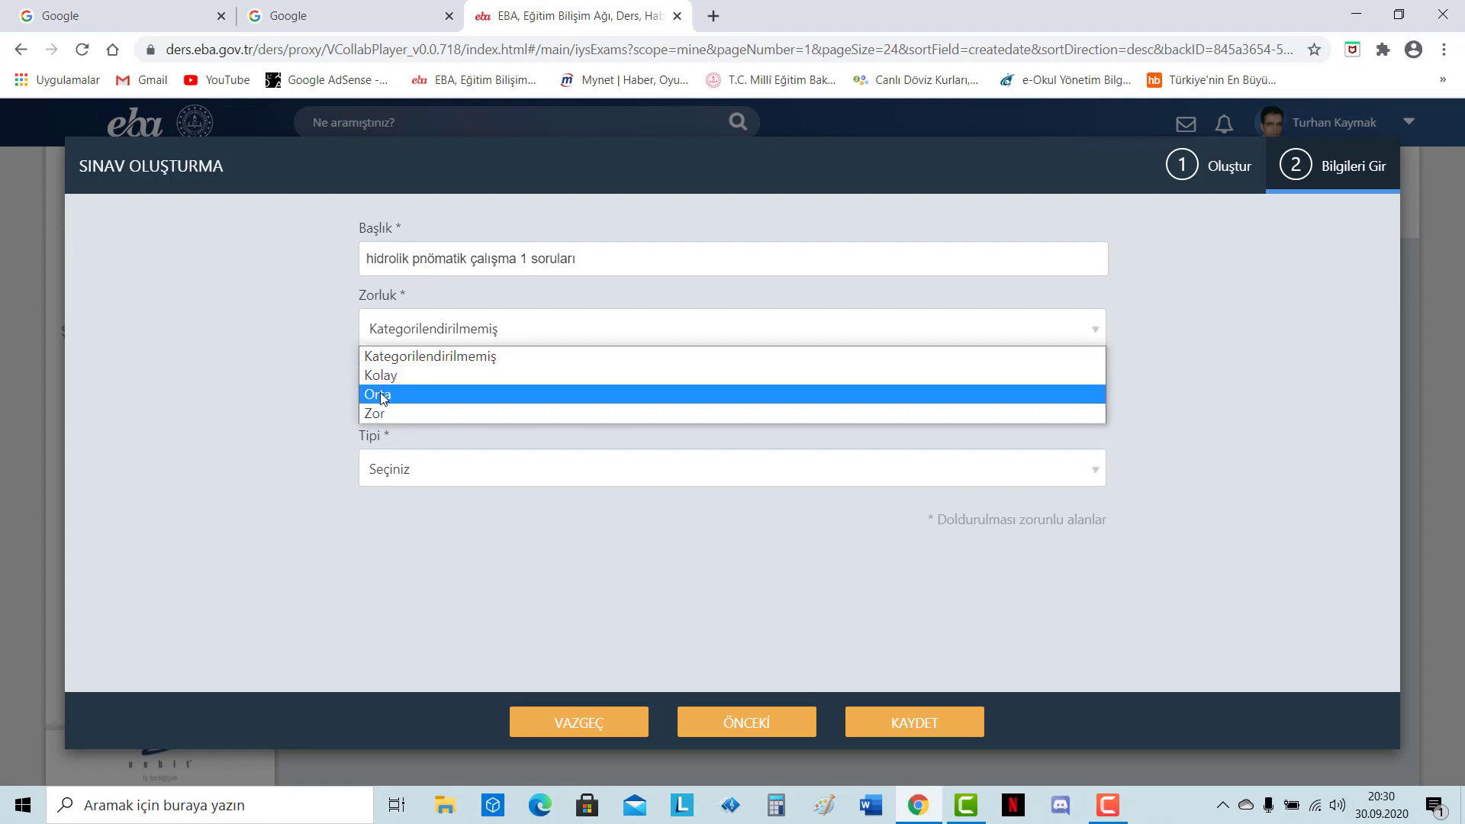
{"action": "left_click", "coordinate": [370, 394]}
{"action": "left_click", "coordinate": [397, 395]}
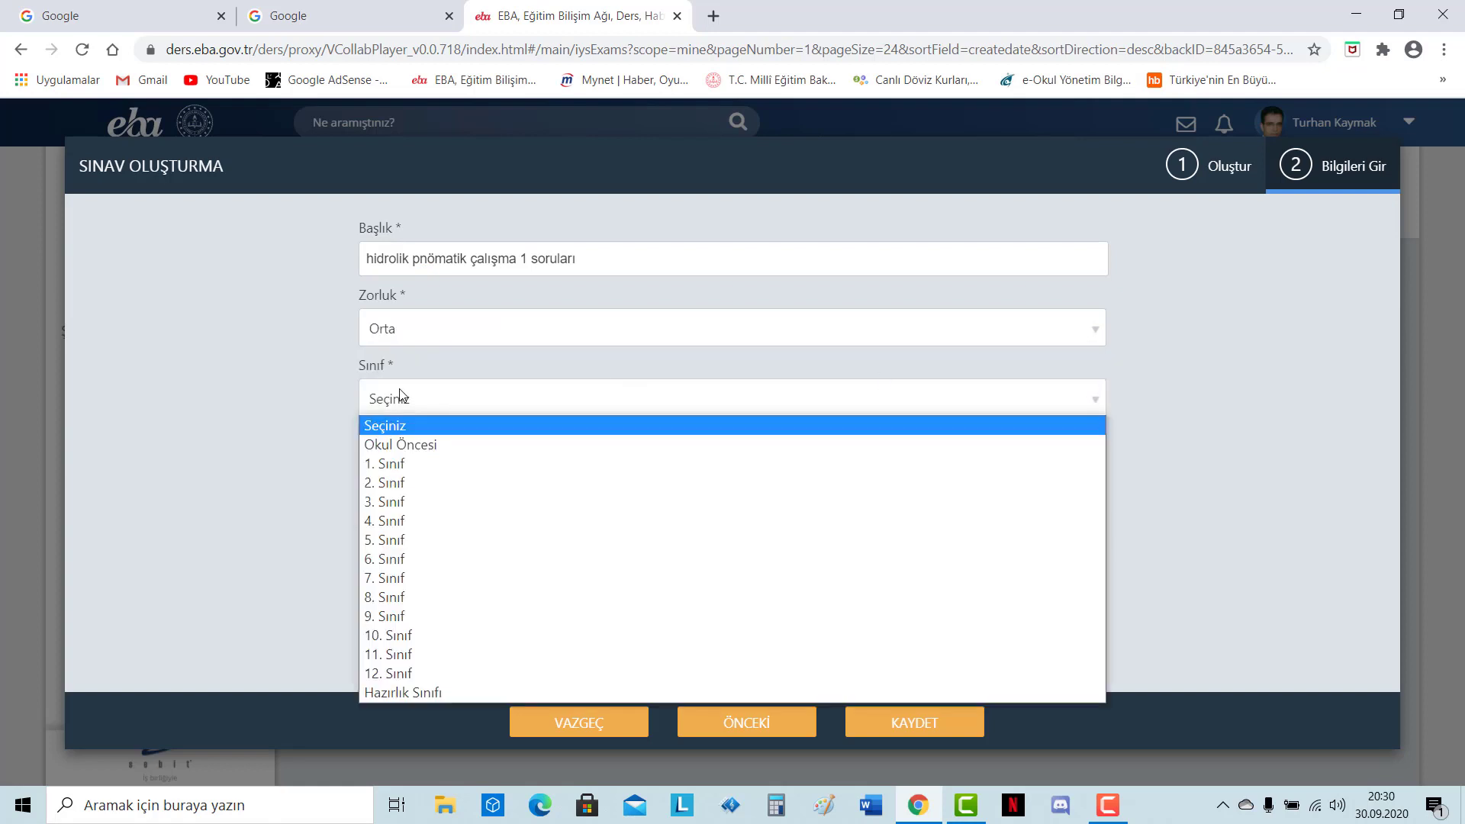
{"action": "left_click", "coordinate": [408, 652]}
{"action": "left_click", "coordinate": [451, 465]}
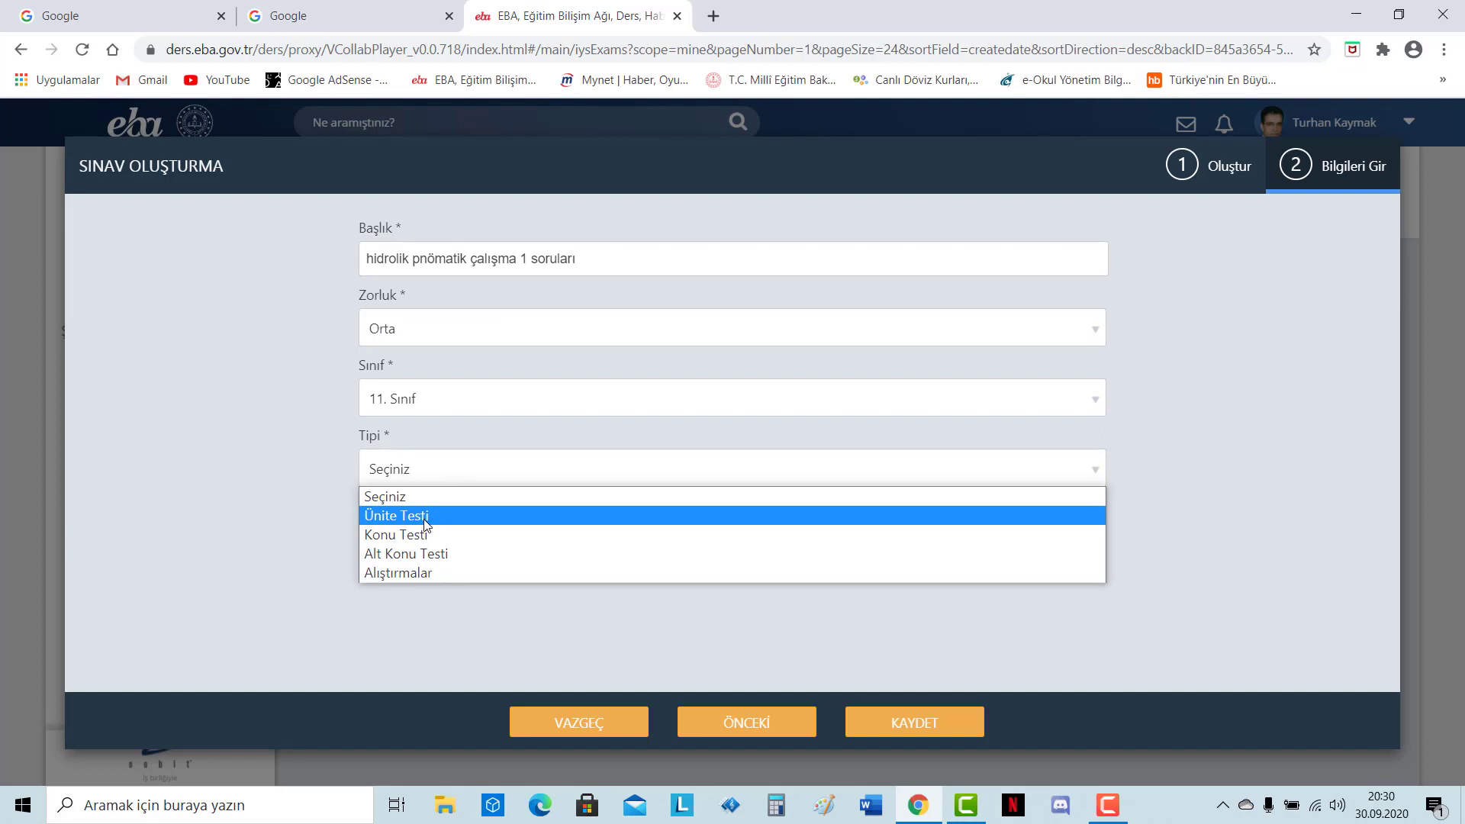
{"action": "left_click", "coordinate": [425, 519]}
{"action": "left_click", "coordinate": [434, 470]}
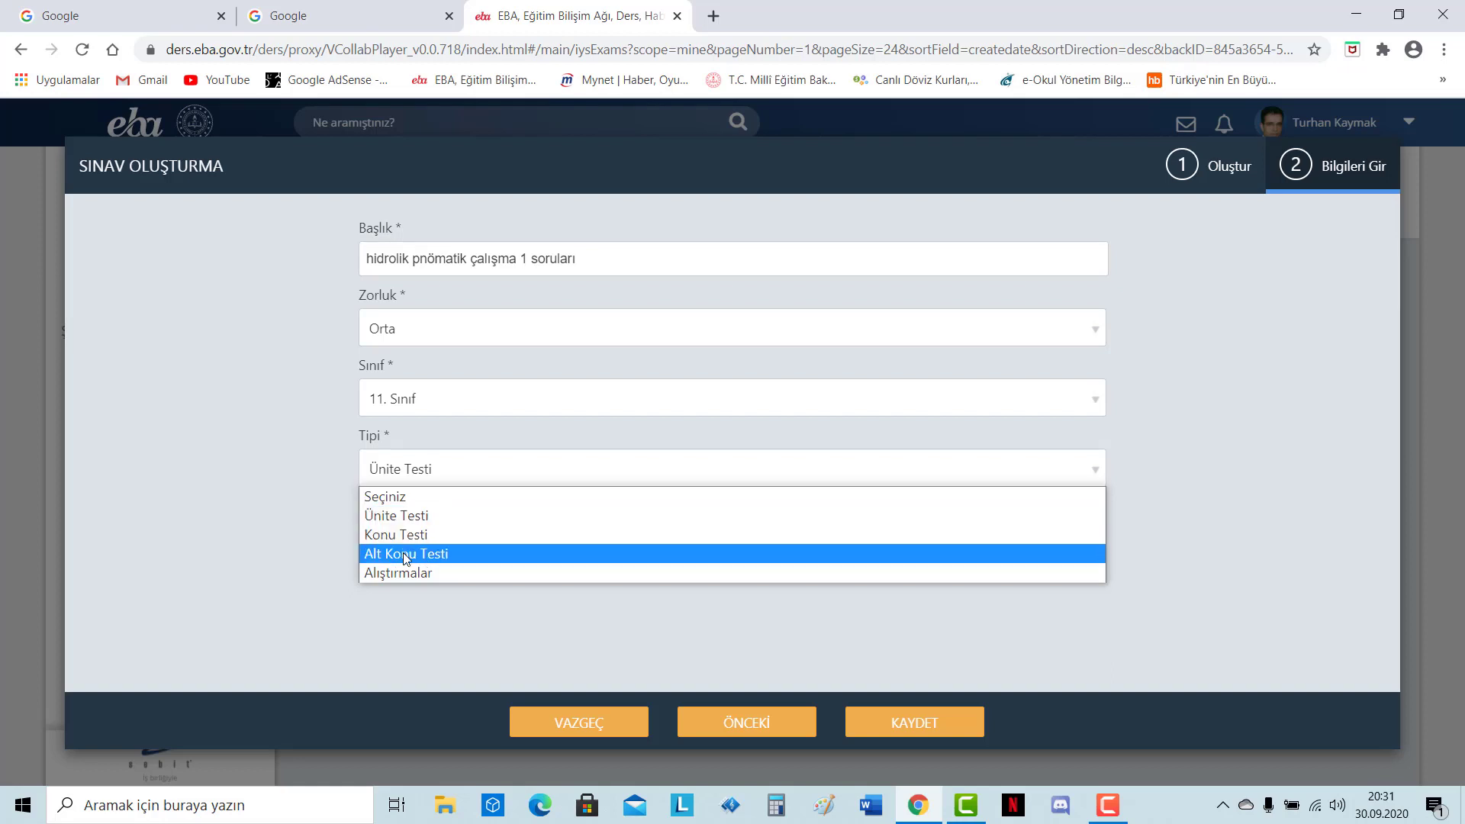
{"action": "left_click", "coordinate": [404, 518]}
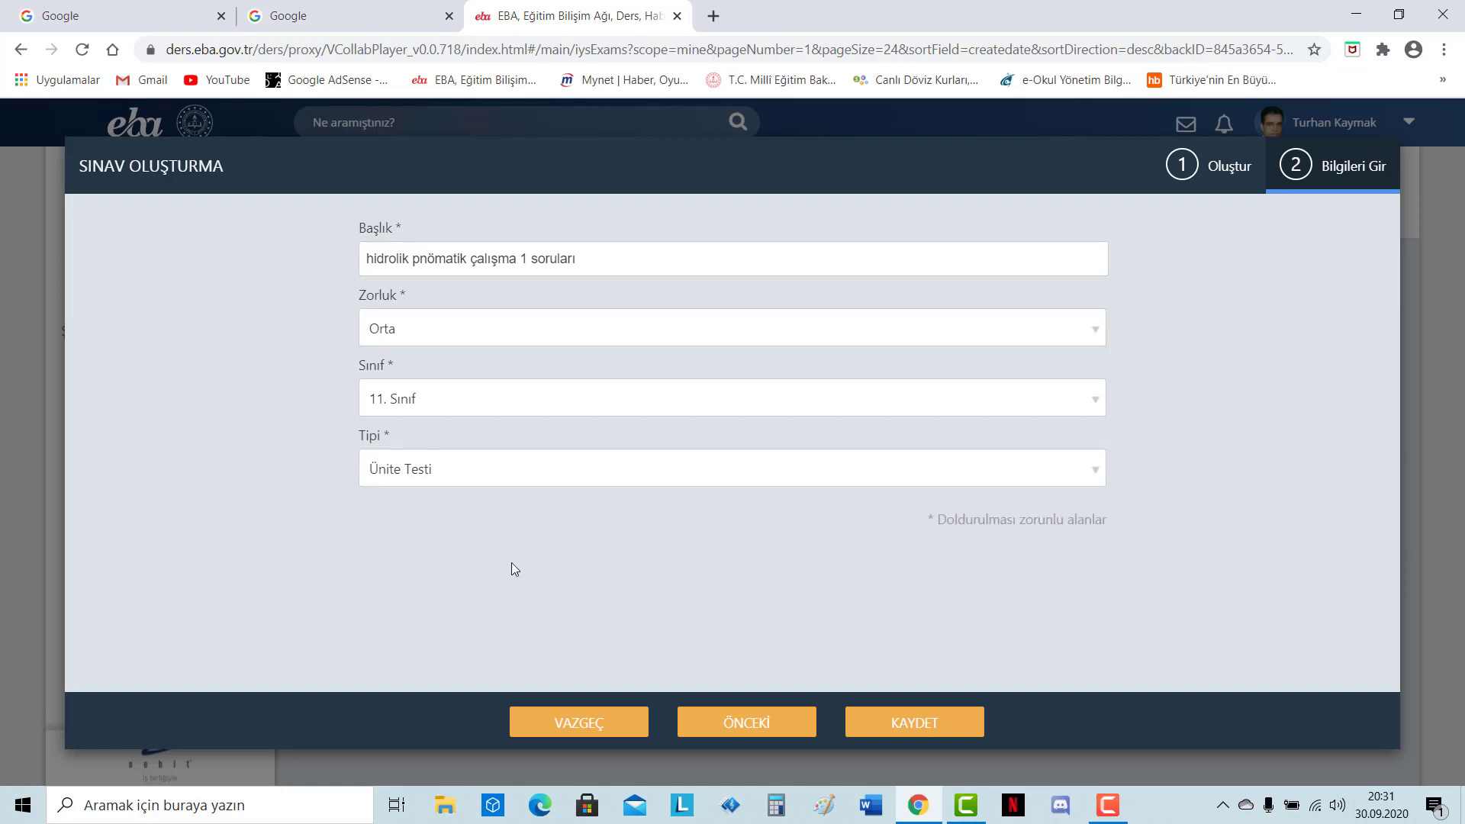
Step: Save the exam, then choose Çalışma Gönder from the new exam's row menu
{"action": "left_click", "coordinate": [916, 729]}
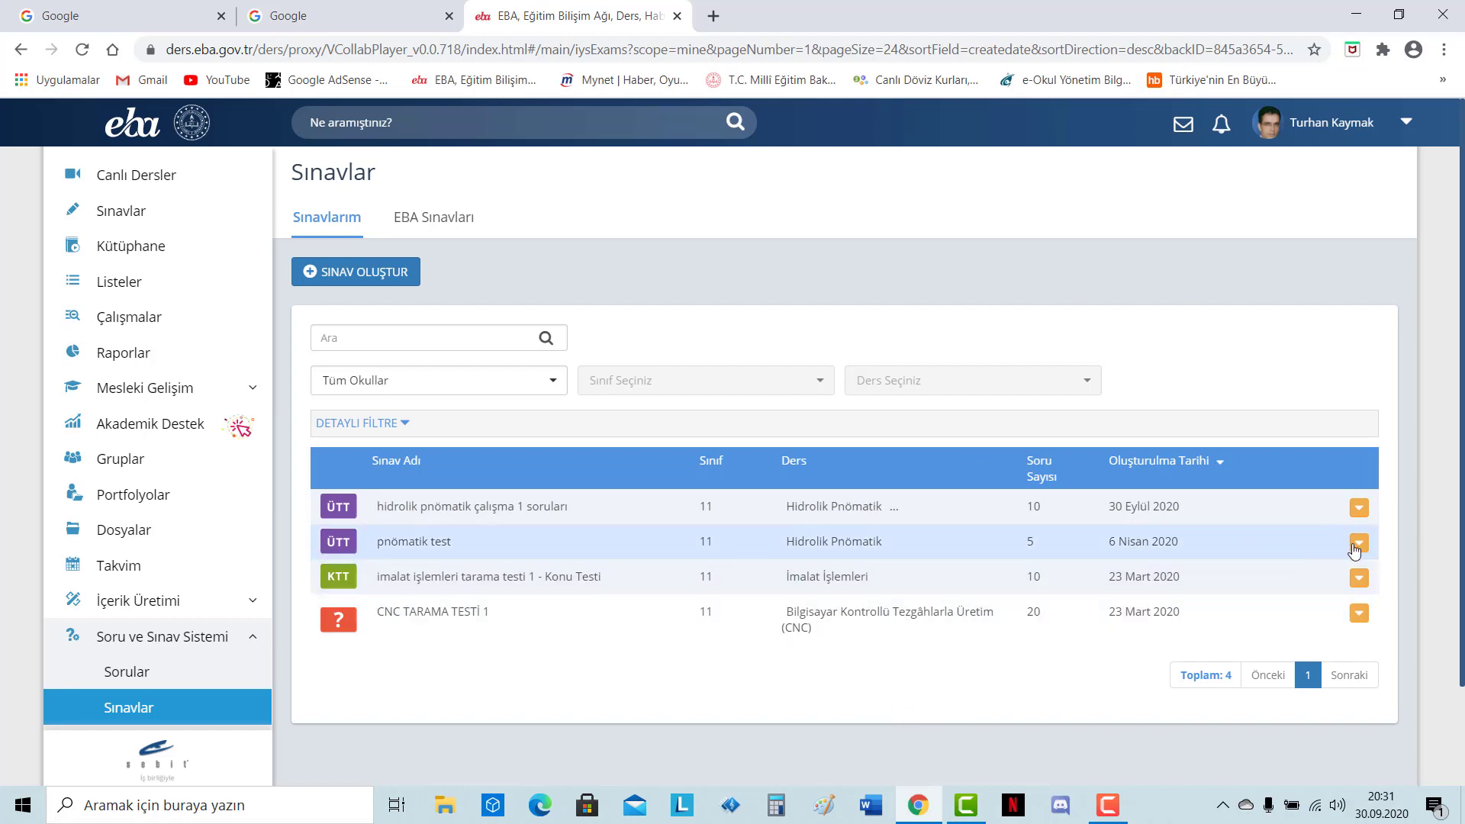
{"action": "left_click", "coordinate": [1359, 508]}
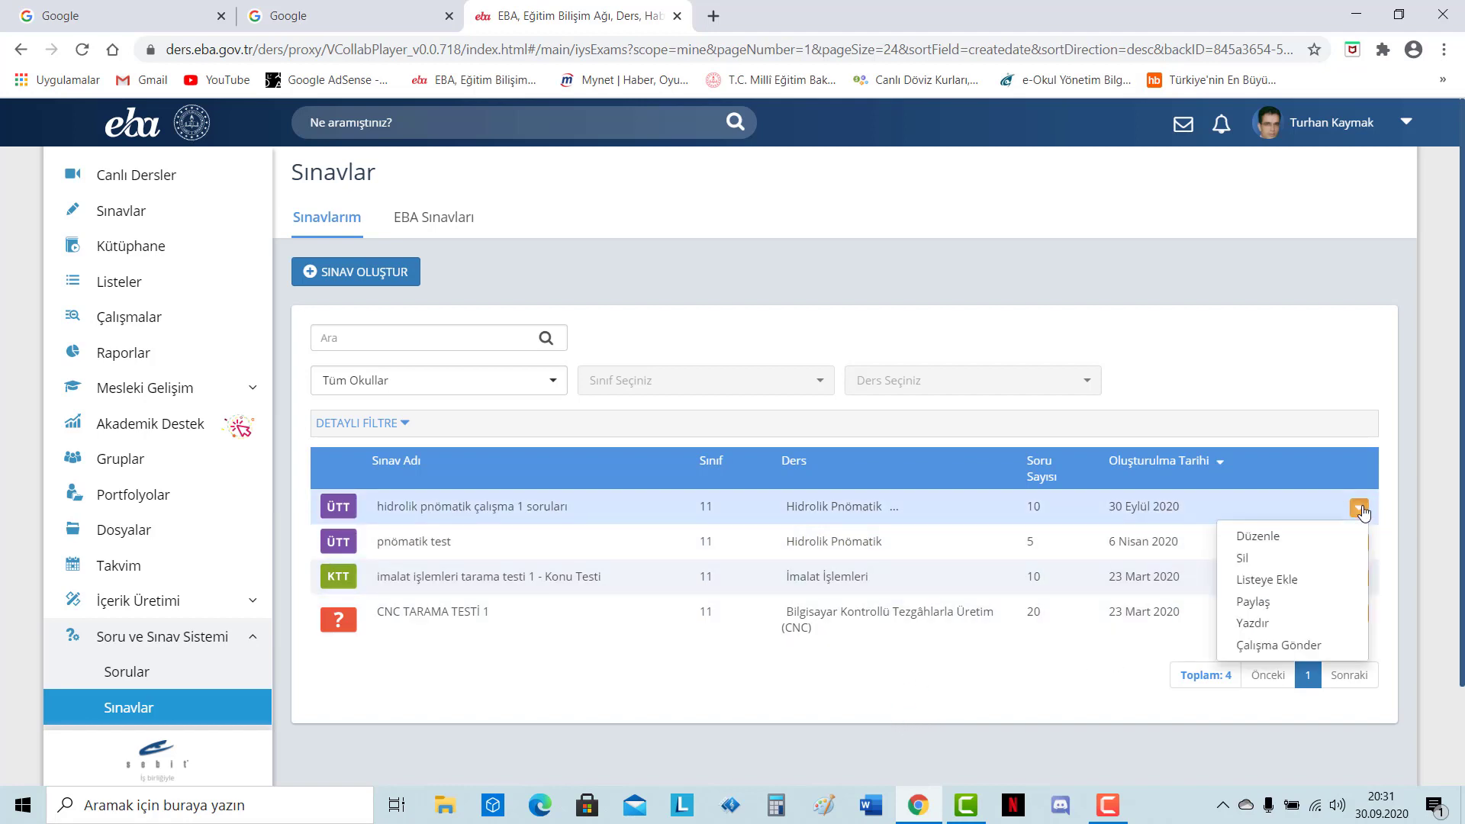
{"action": "left_click", "coordinate": [1297, 644]}
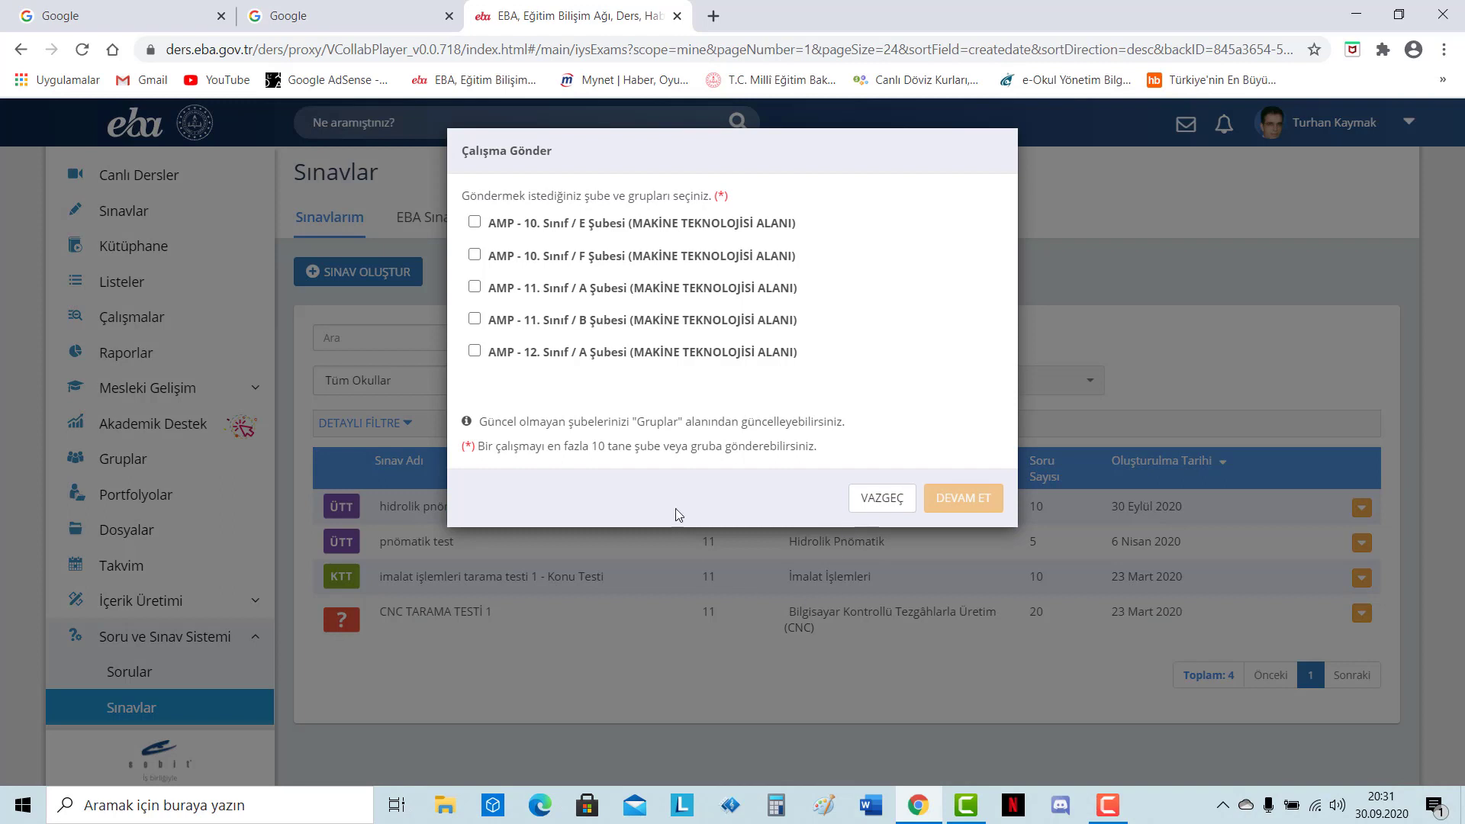
Step: Select classes 11. Sınıf A Şubesi and B Şubesi for the assignment
{"action": "left_click", "coordinate": [474, 286]}
{"action": "left_click", "coordinate": [474, 319]}
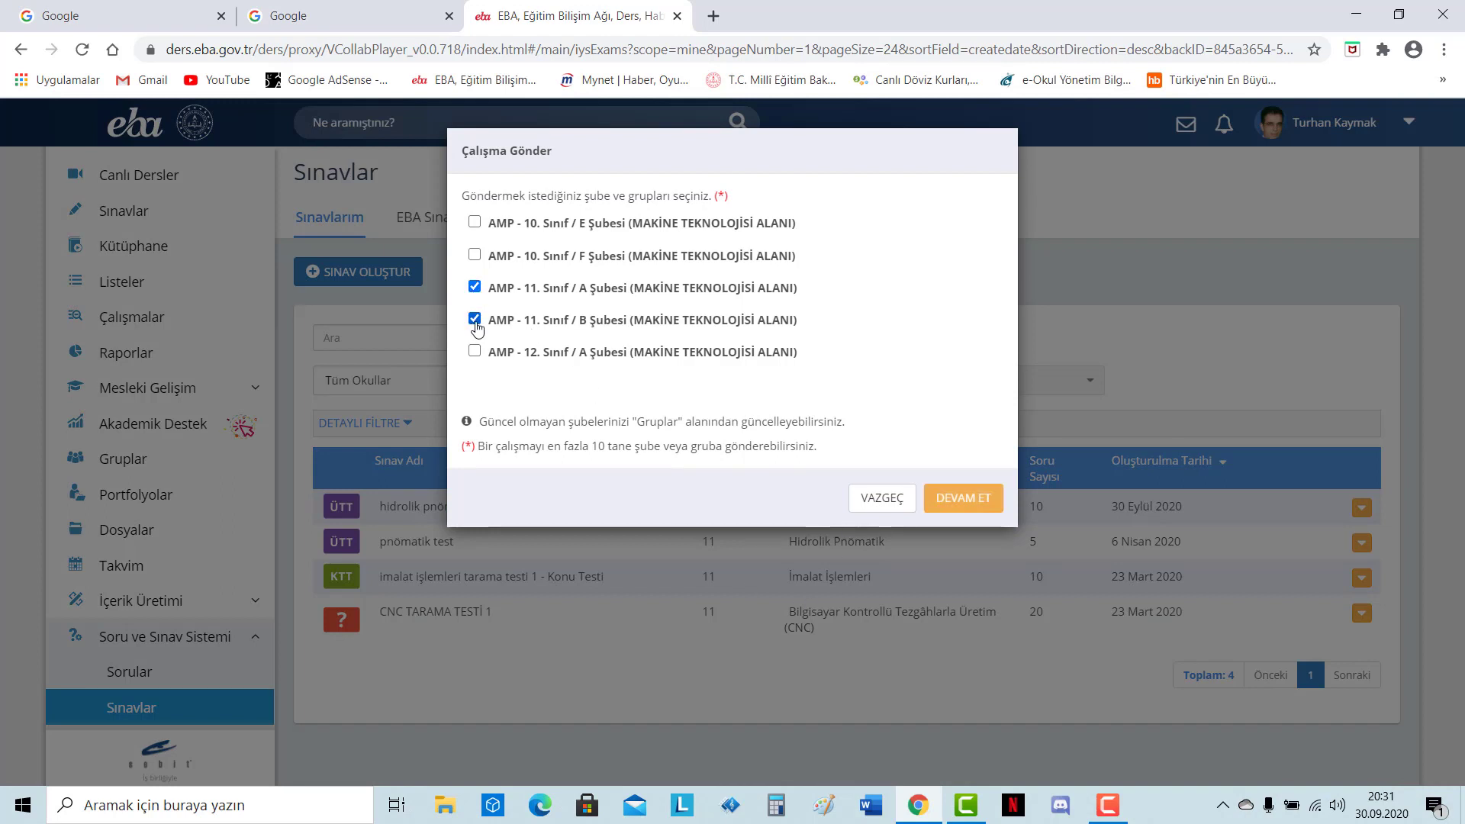
{"action": "left_click", "coordinate": [966, 498]}
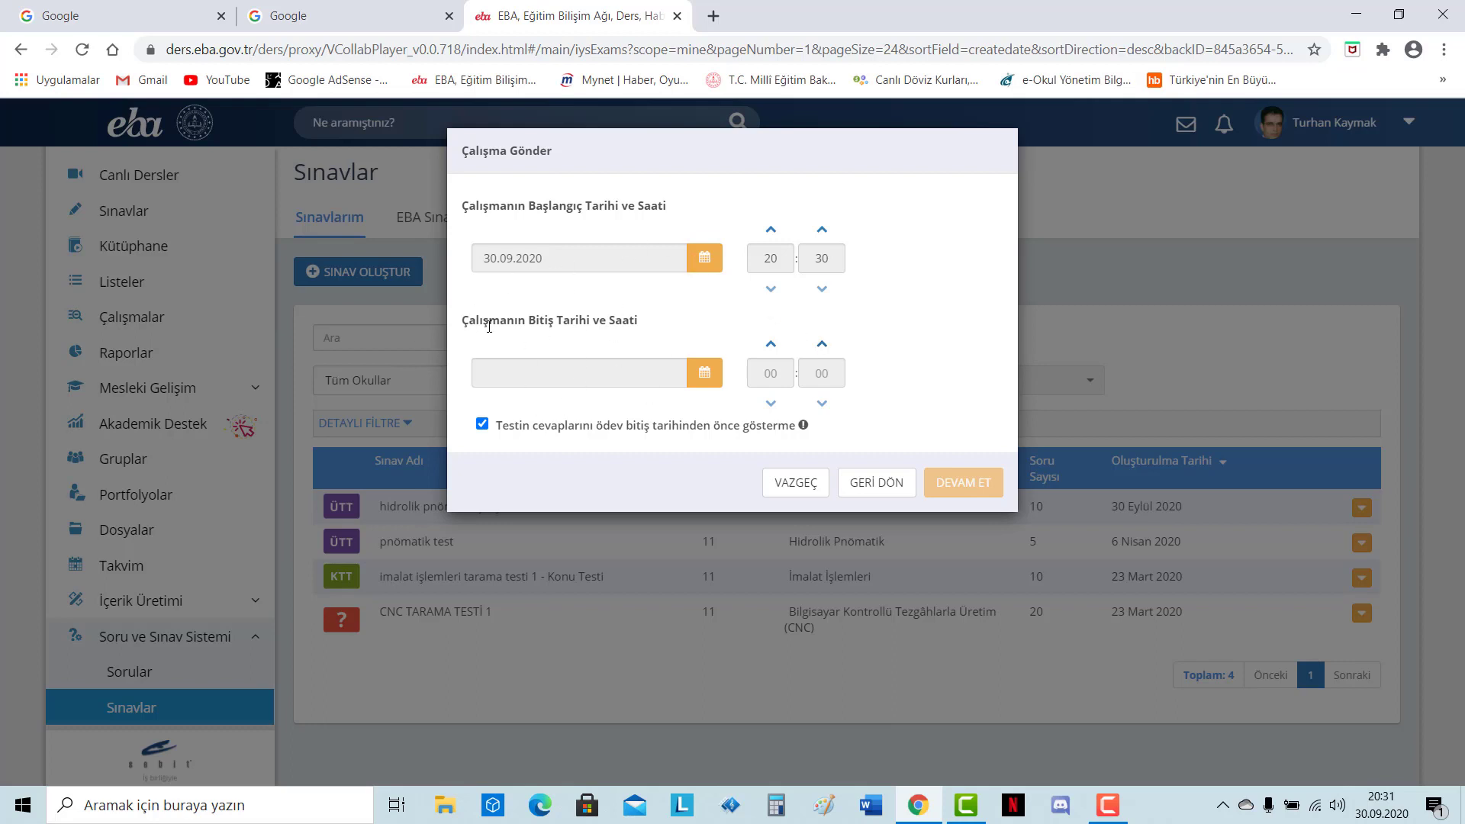
Step: Set the assignment's end date to 05.10.2020 and continue to its name and course
{"action": "left_click", "coordinate": [704, 378]}
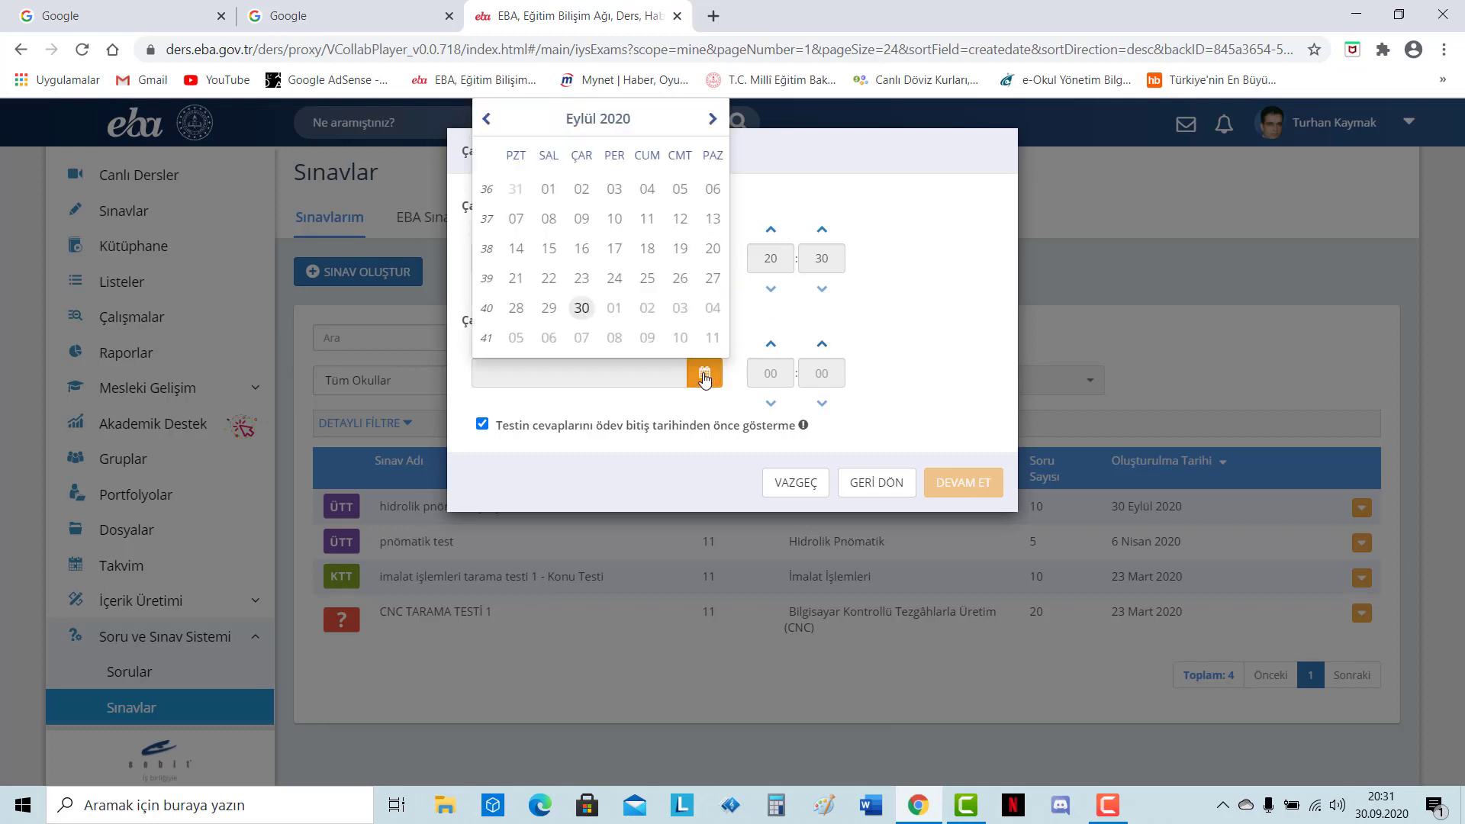
{"action": "left_click", "coordinate": [712, 118]}
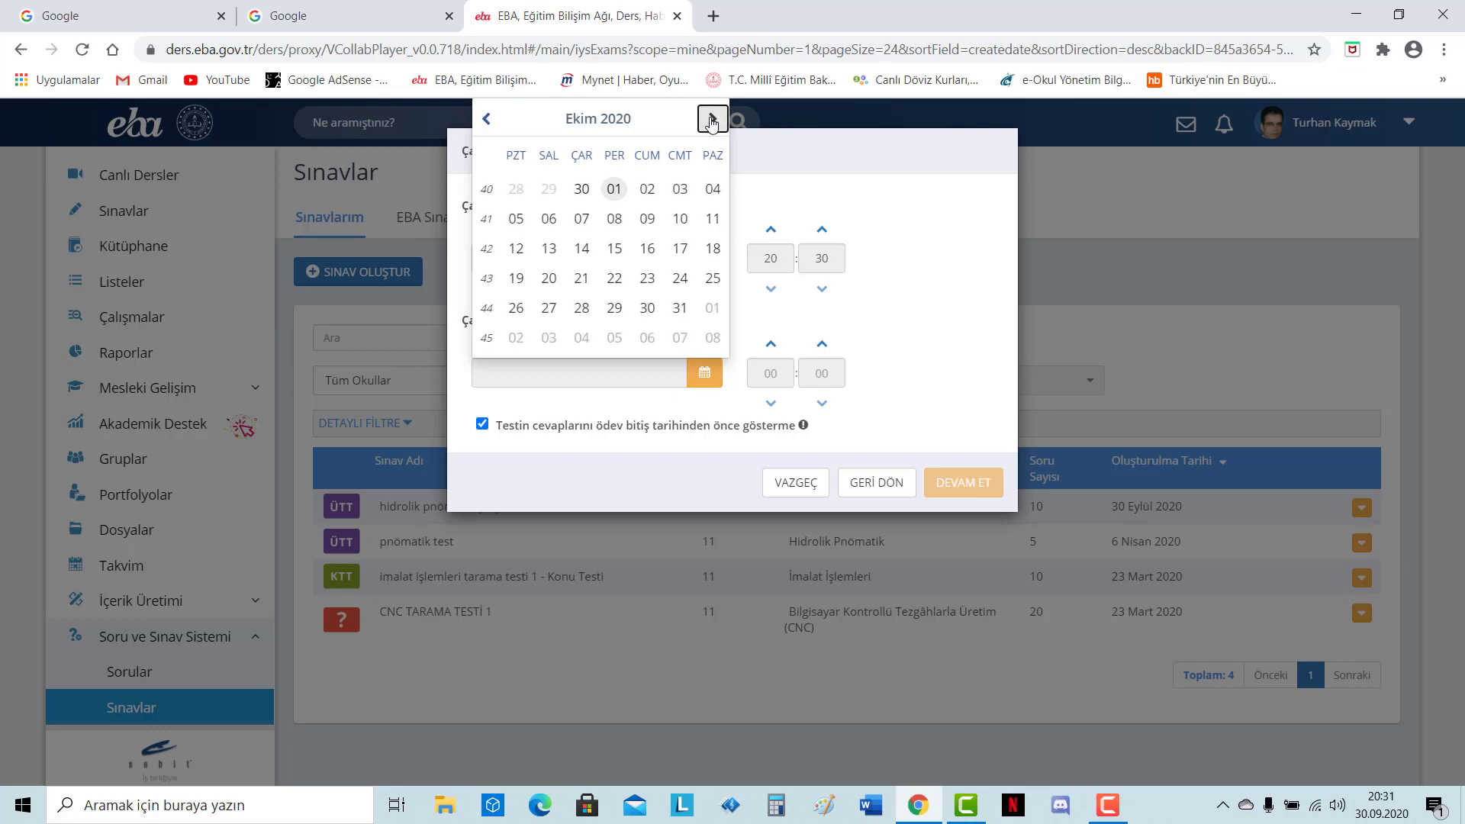
{"action": "left_click", "coordinate": [516, 219]}
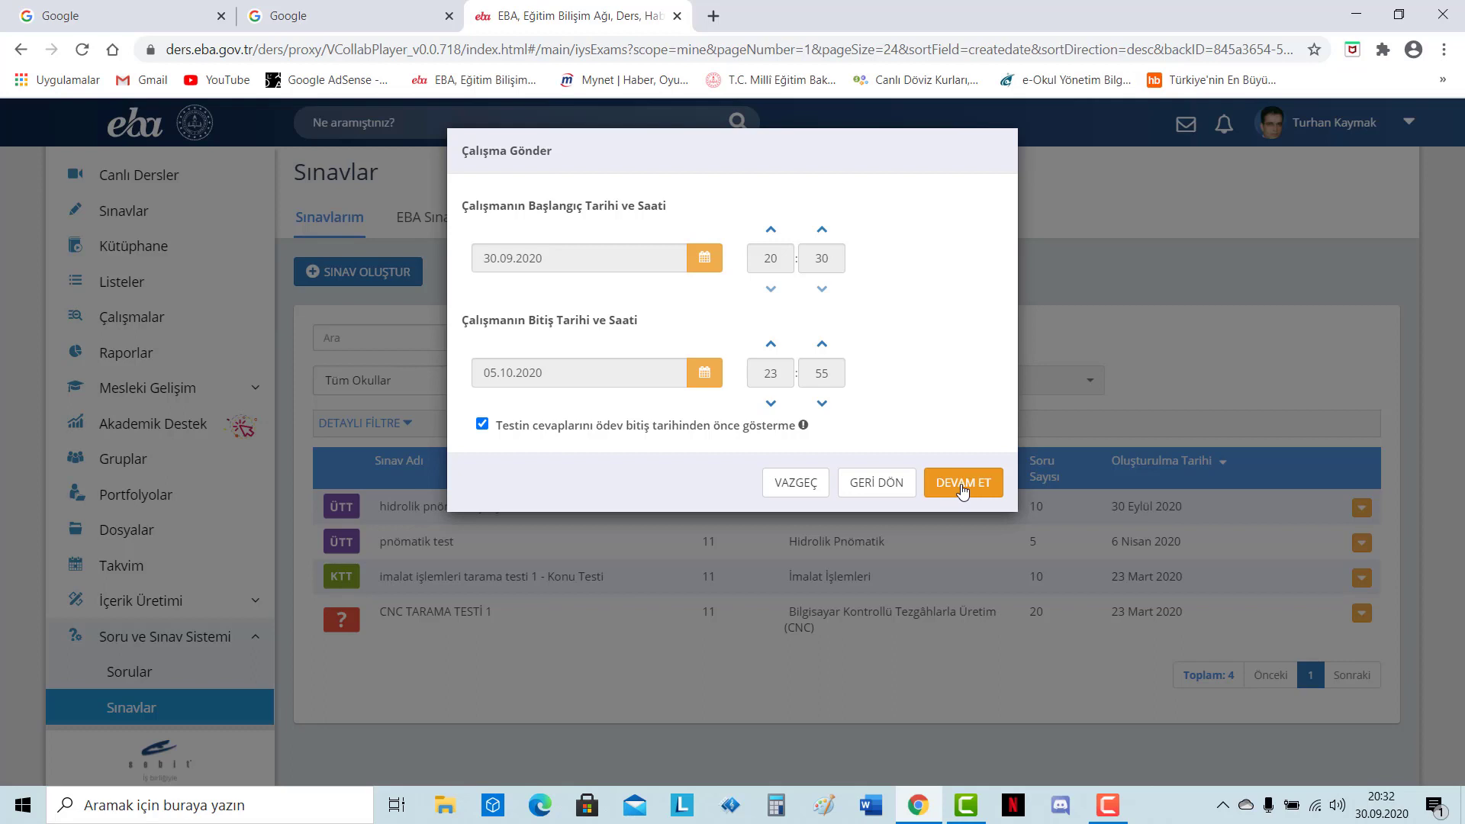
{"action": "left_click", "coordinate": [963, 489]}
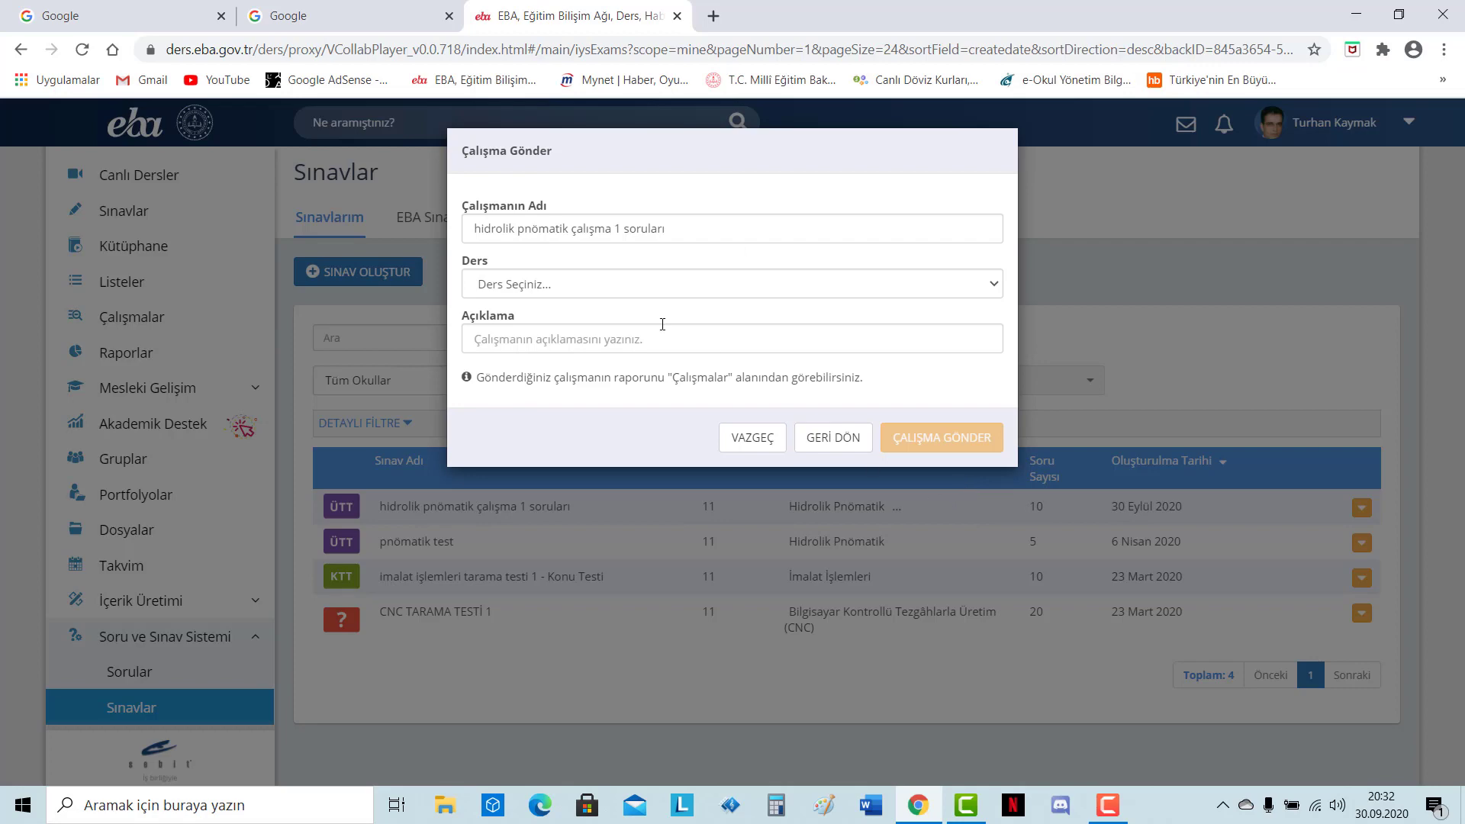
Step: Choose Hidrolik Pnömatik as the Ders and enter 'test1' as the Açıklama
{"action": "left_click", "coordinate": [564, 286]}
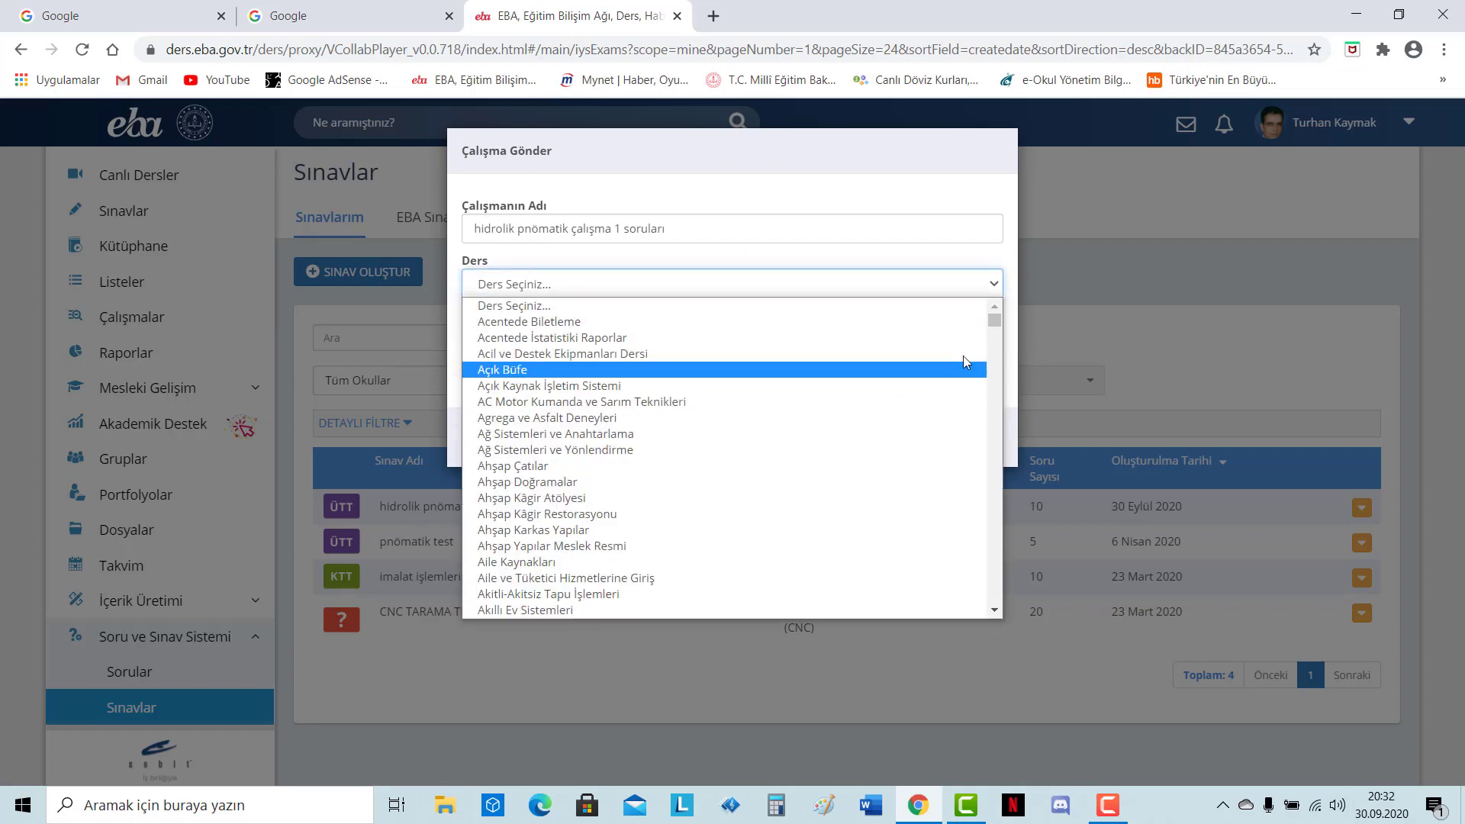
{"action": "left_click_drag", "start_coordinate": [993, 319], "coordinate": [989, 437]}
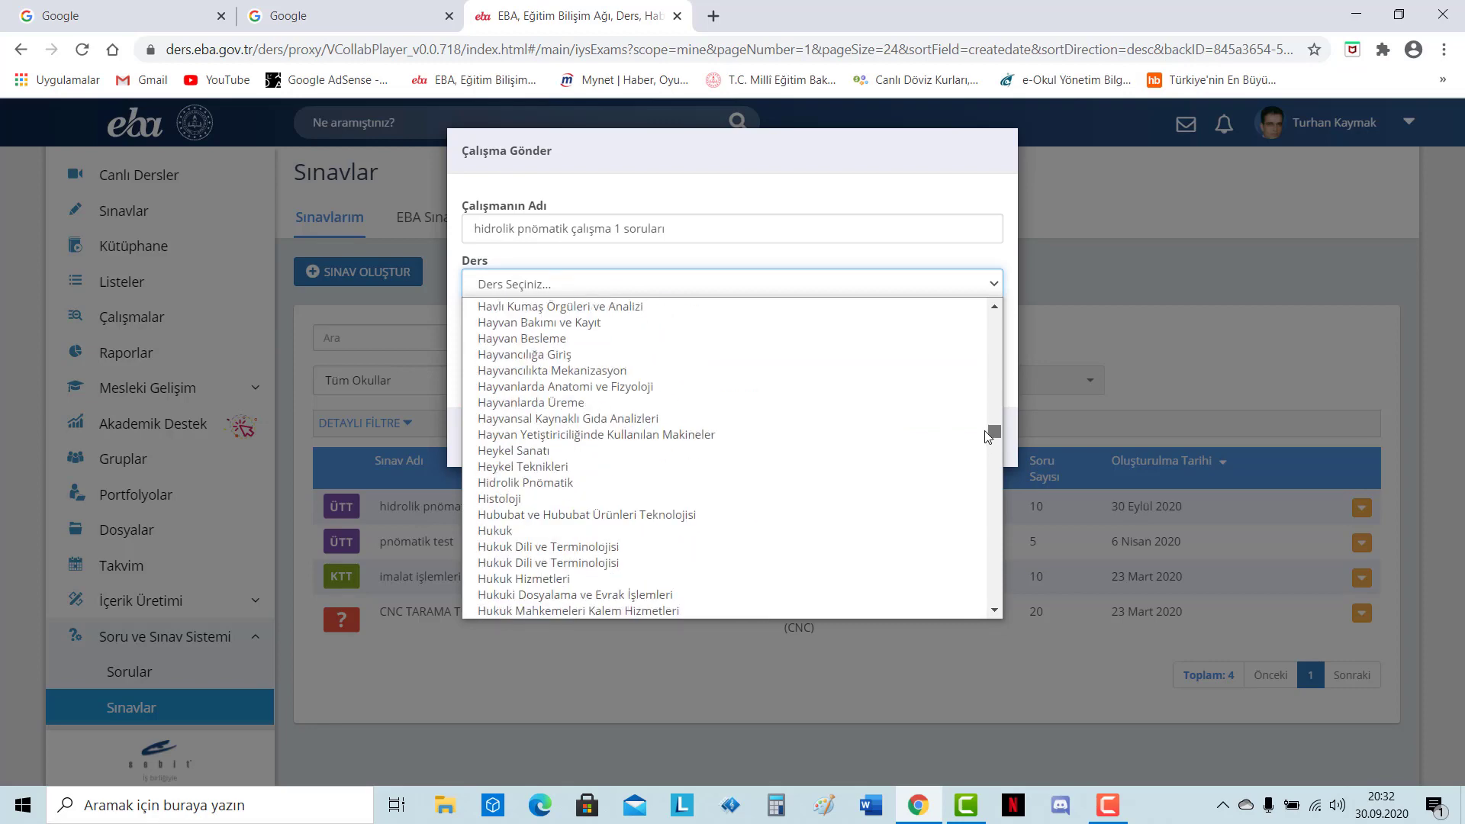
{"action": "left_click_drag", "start_coordinate": [989, 436], "coordinate": [989, 438]}
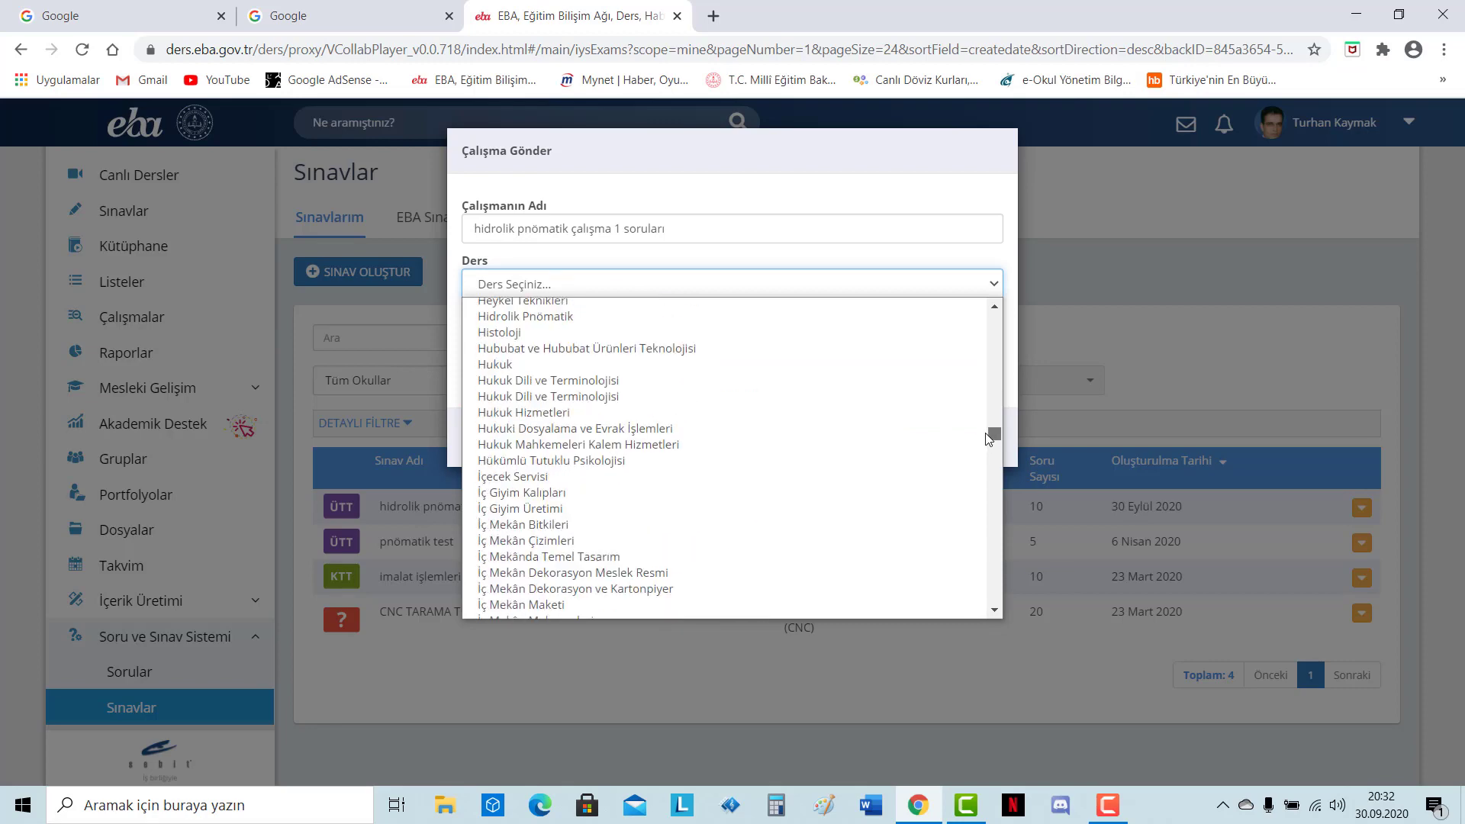
{"action": "scroll", "coordinate": [671, 419], "scroll_direction": "up", "scroll_amount": 5}
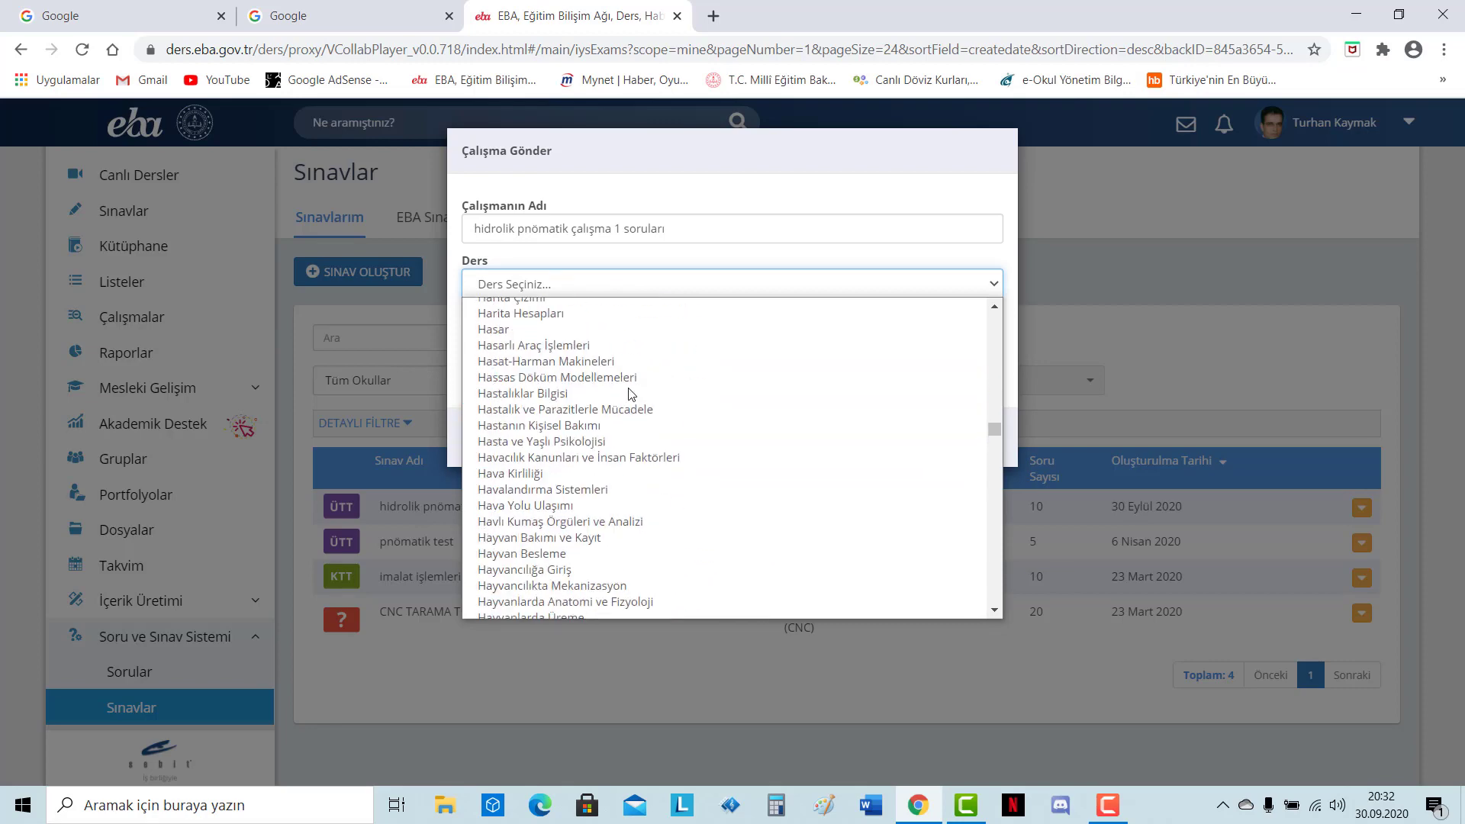
{"action": "scroll", "coordinate": [721, 448], "scroll_direction": "down", "scroll_amount": 5}
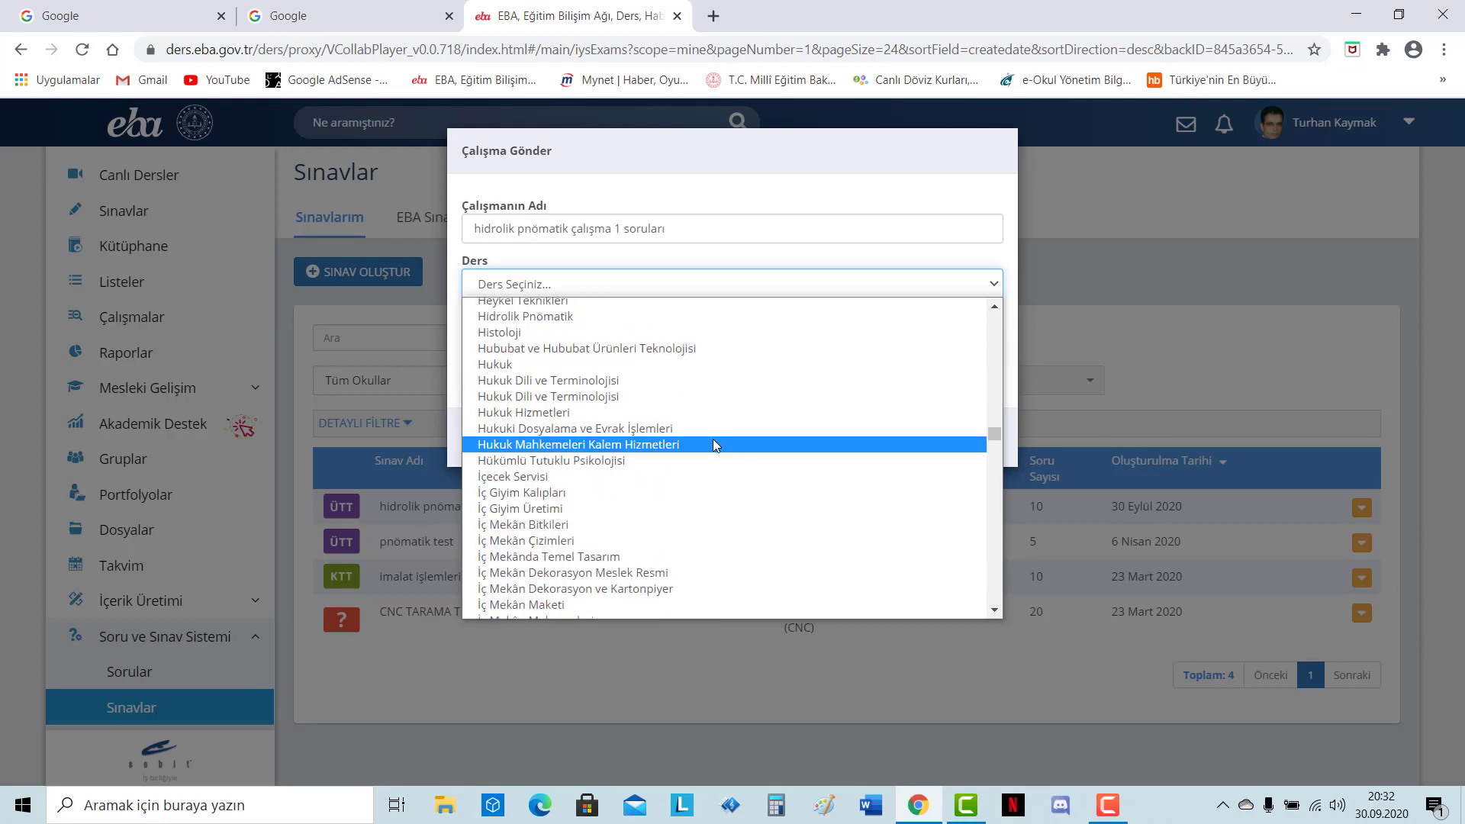
{"action": "left_click", "coordinate": [557, 316]}
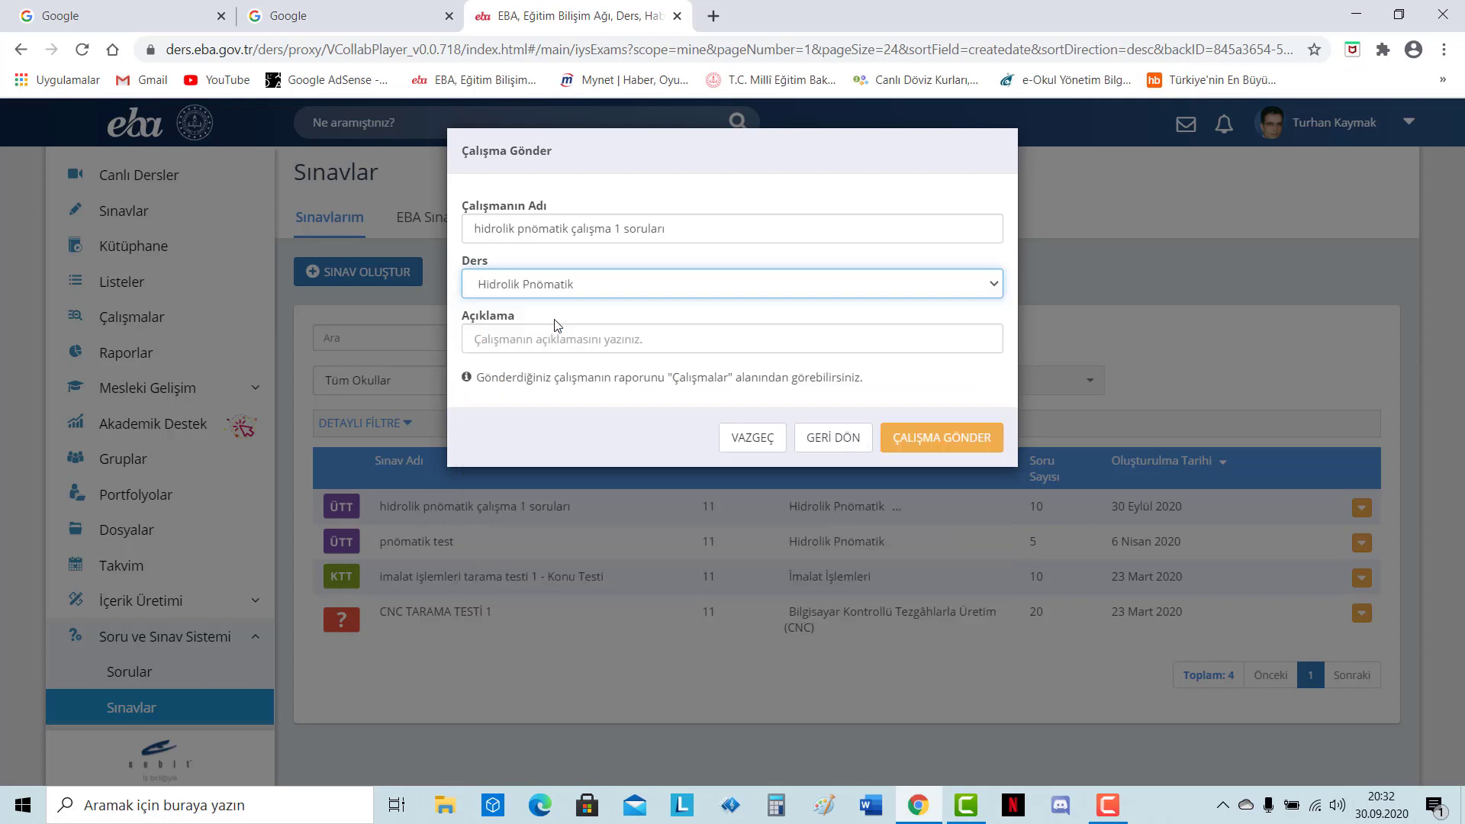
{"action": "left_click", "coordinate": [544, 341]}
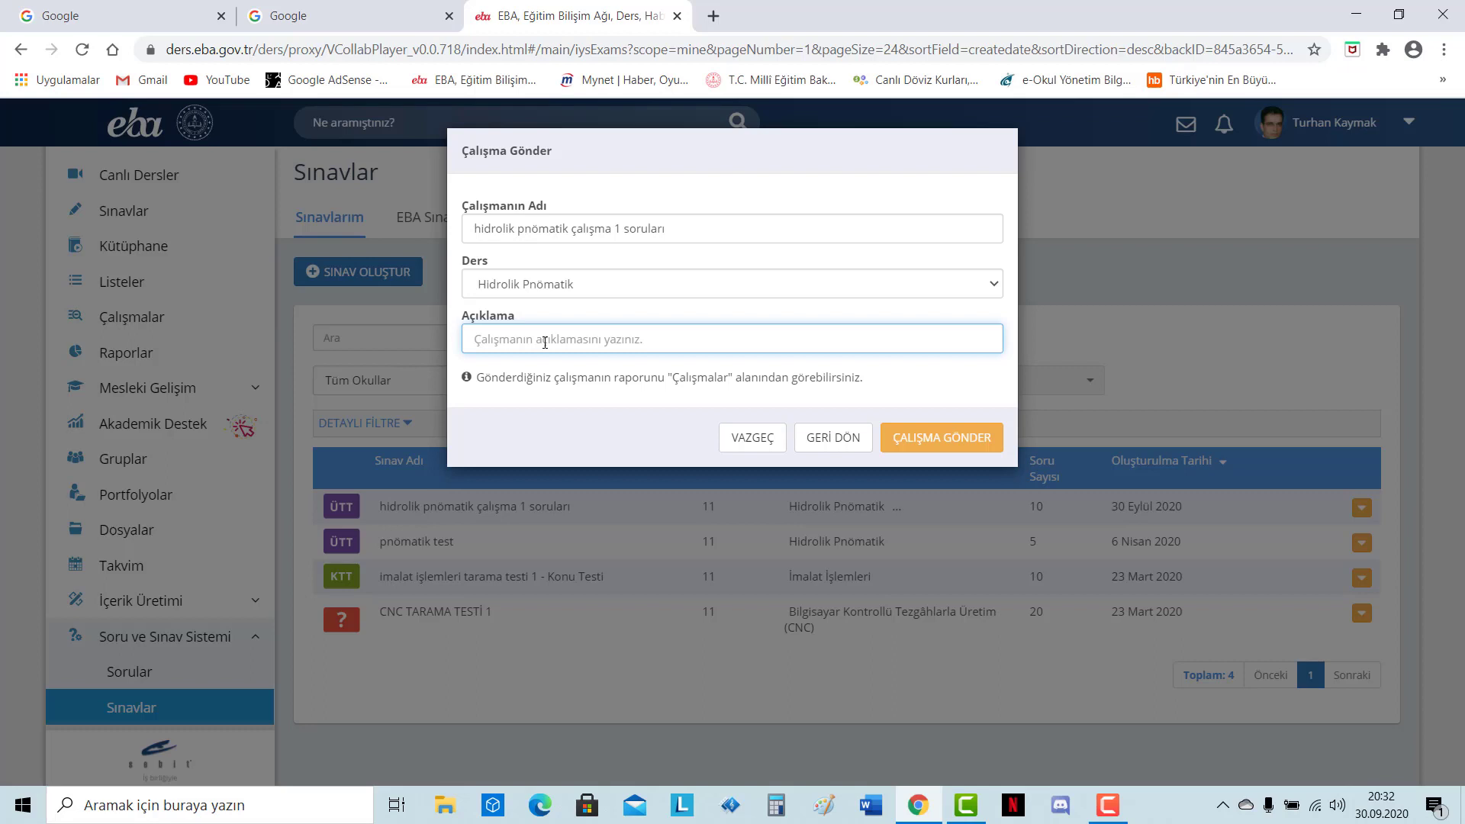
{"action": "type", "text": "test1"}
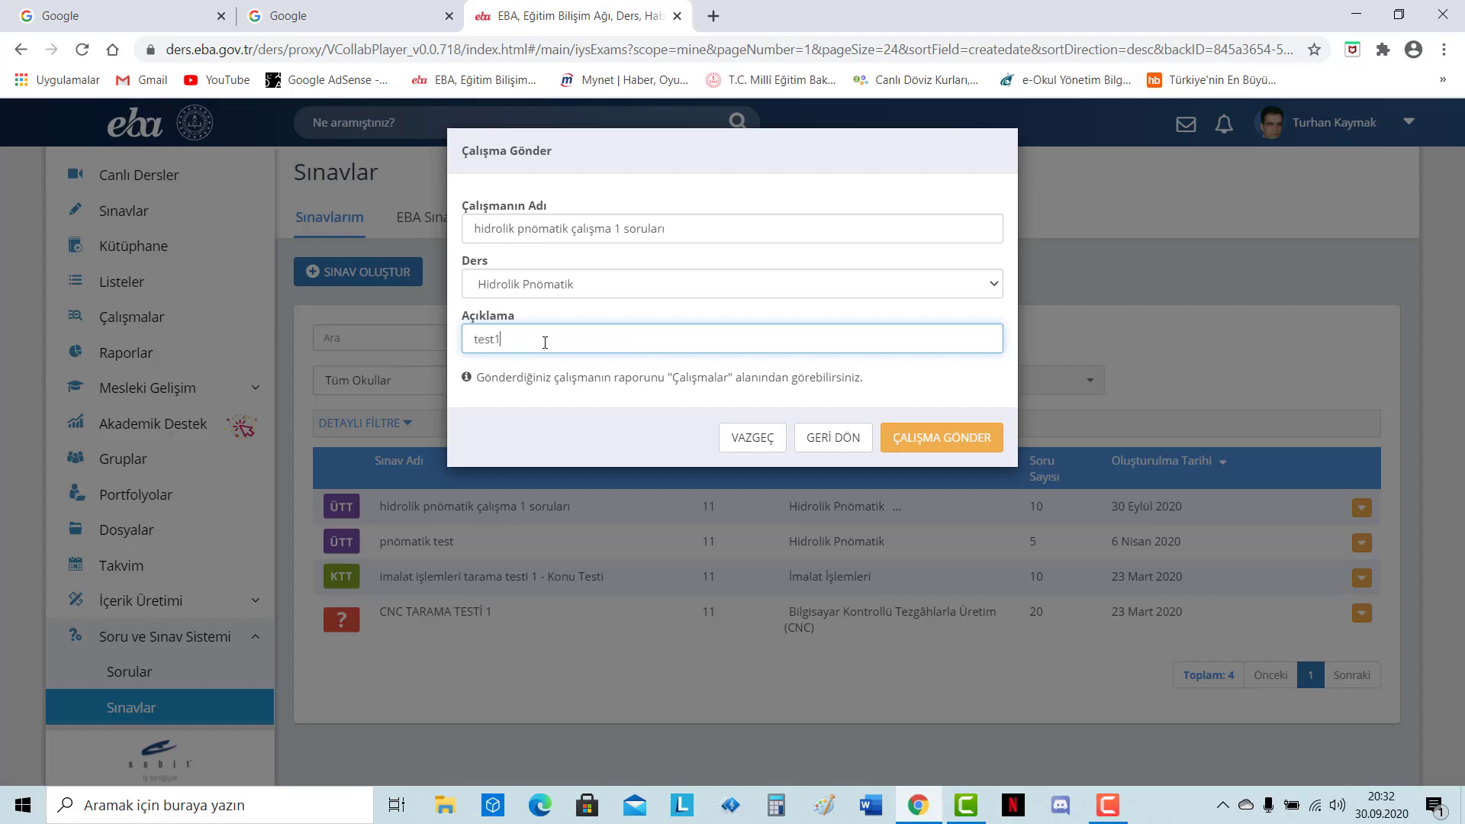